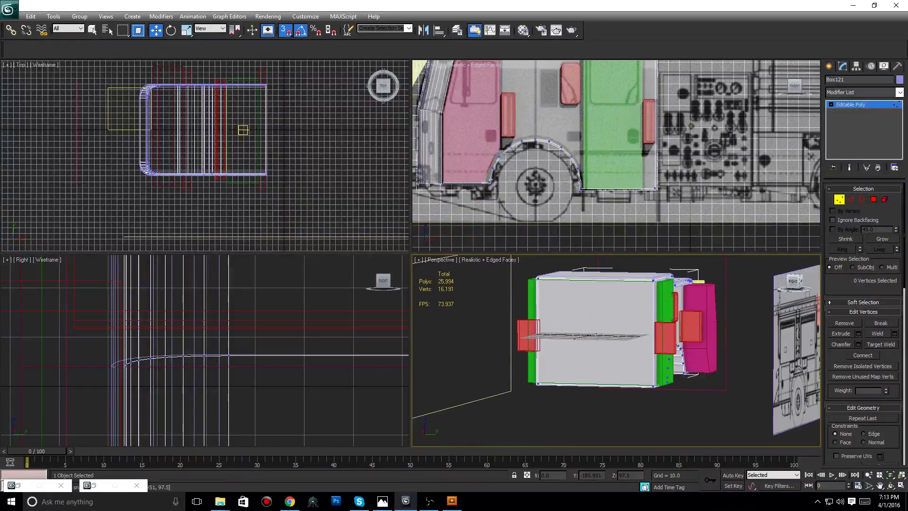
- Inspect the cab model and compare the pink front door and wheel arch with the side blueprint
alt+middle_drag(615, 350, 539, 360)
scroll(472, 140, up, 3)
middle_drag(472, 140, 640, 119)
scroll(640, 119, up, 2)
scroll(627, 166, up, 4)
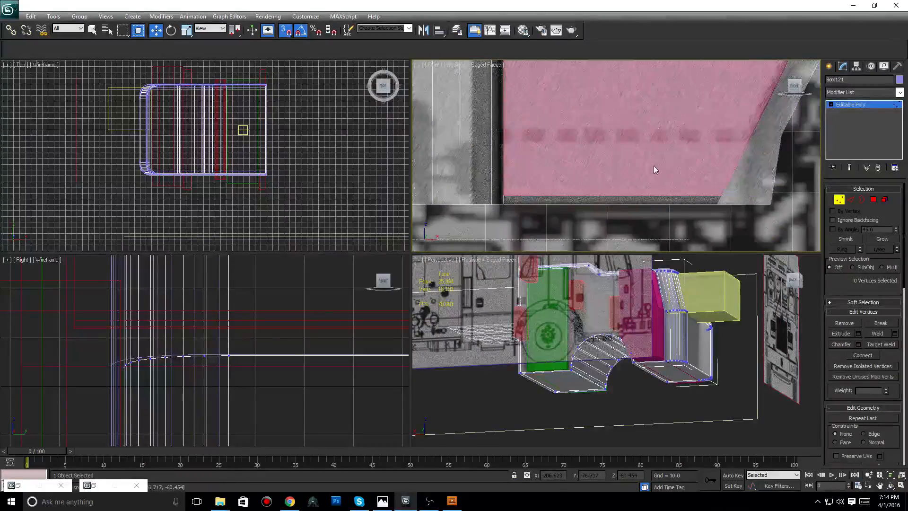
scroll(694, 185, down, 3)
middle_drag(672, 178, 554, 204)
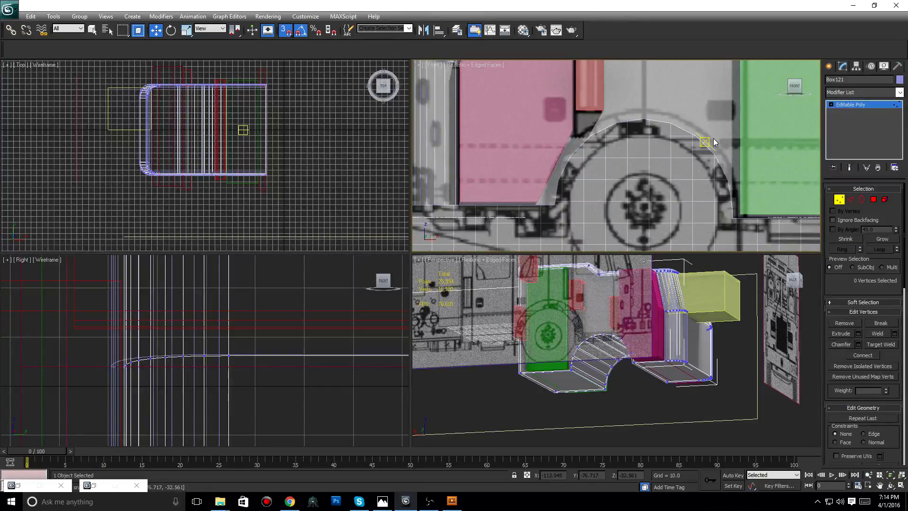
- Check the fire truck reference photo in the Chrome browser, and return to 3ds Max
click(292, 501)
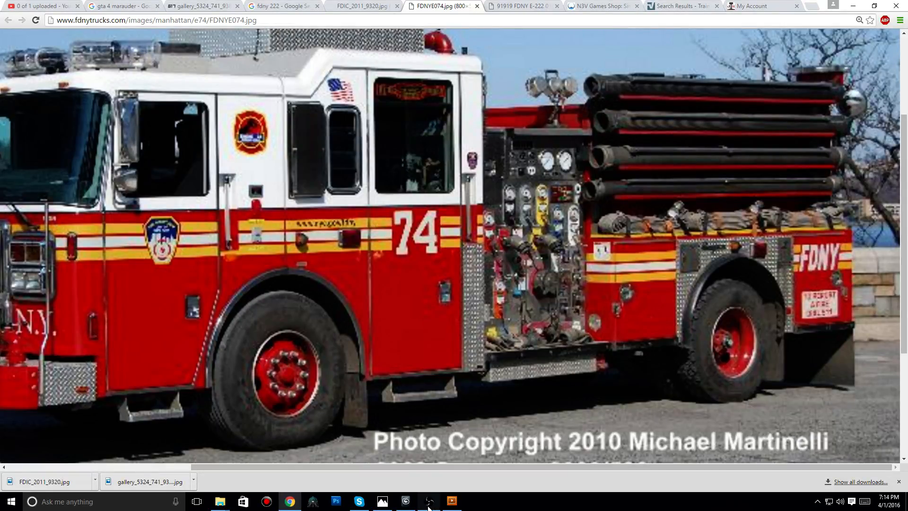
mouse_move(421, 505)
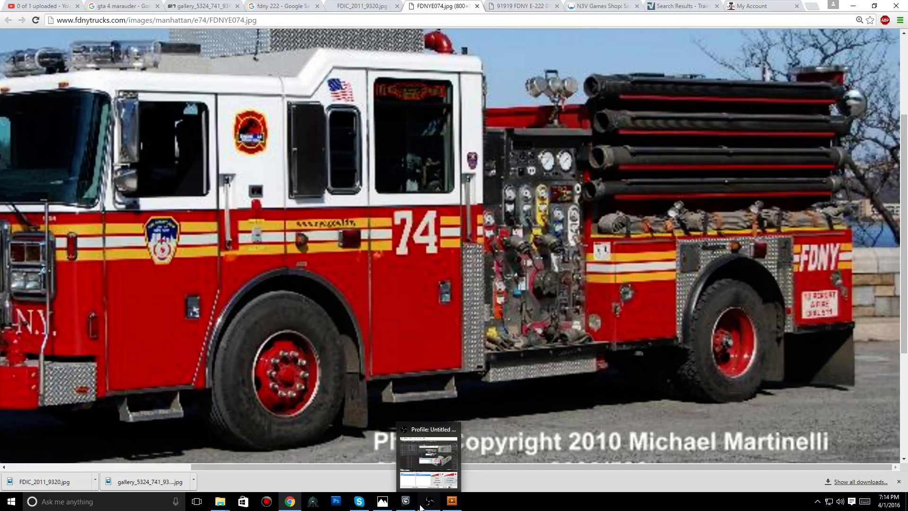
click(403, 505)
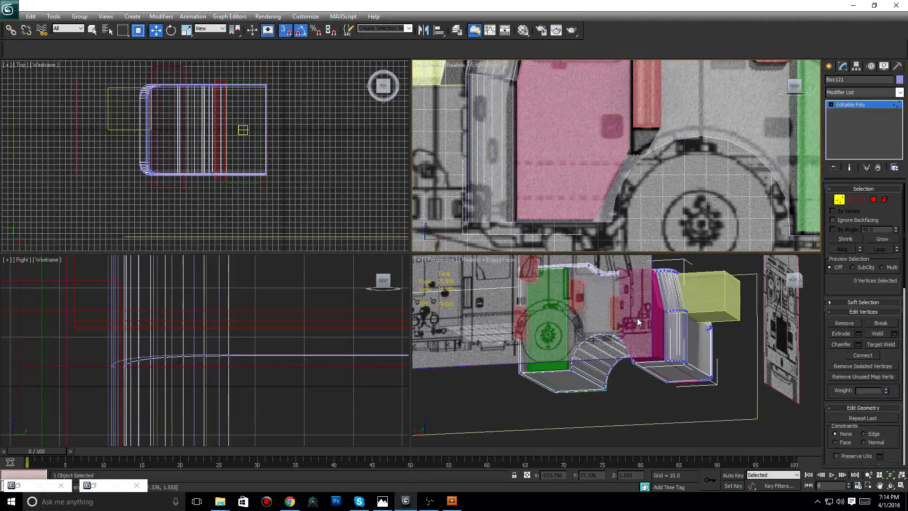
- Select the pink front door object and pick the two vertices at its lower corner beside the wheel arch
alt+middle_drag(637, 318, 581, 329)
click(827, 67)
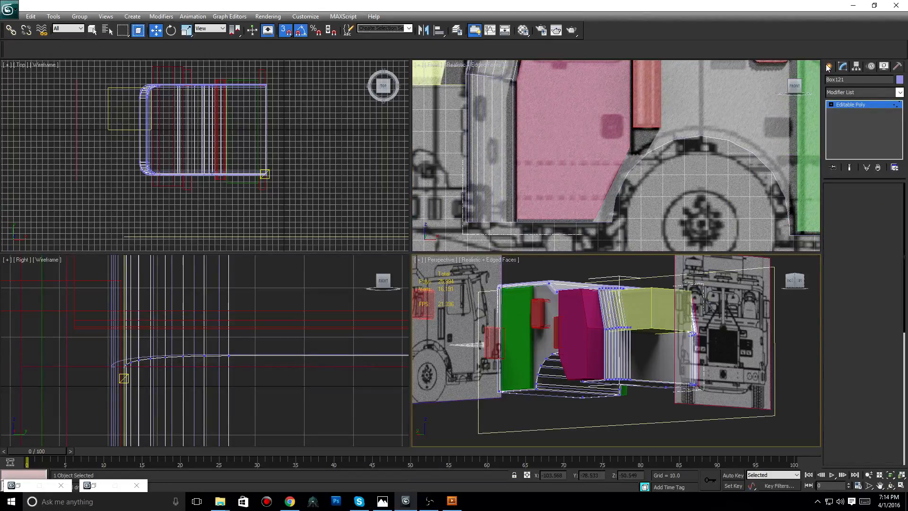
click(602, 137)
scroll(603, 137, up, 3)
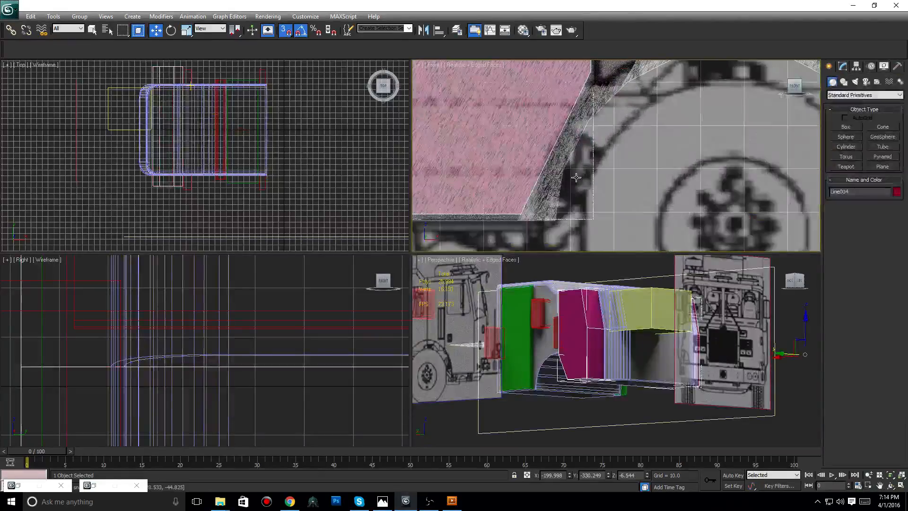
middle_drag(532, 210, 540, 208)
scroll(542, 207, up, 4)
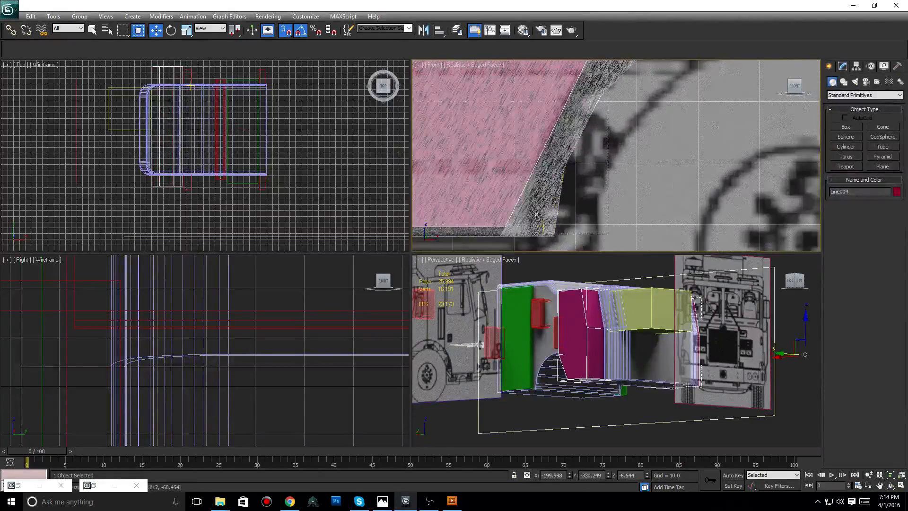
click(842, 66)
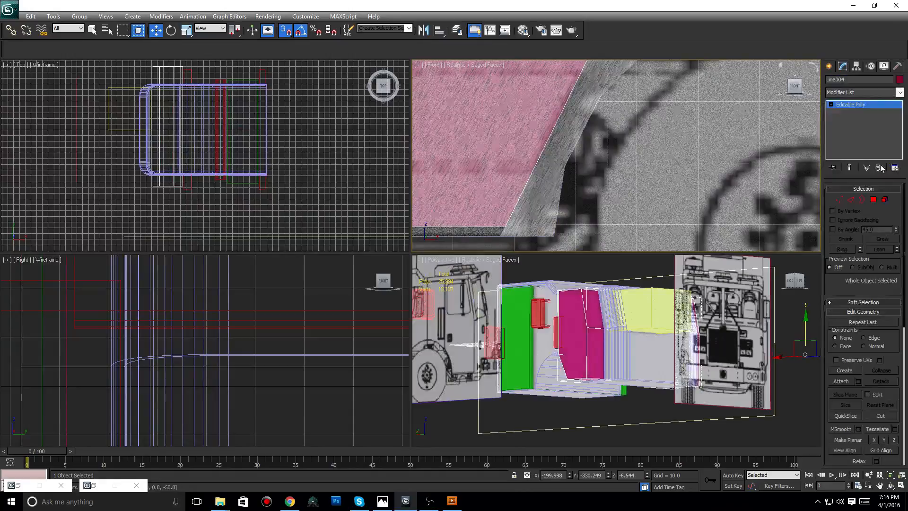
click(839, 199)
drag(502, 233, 538, 224)
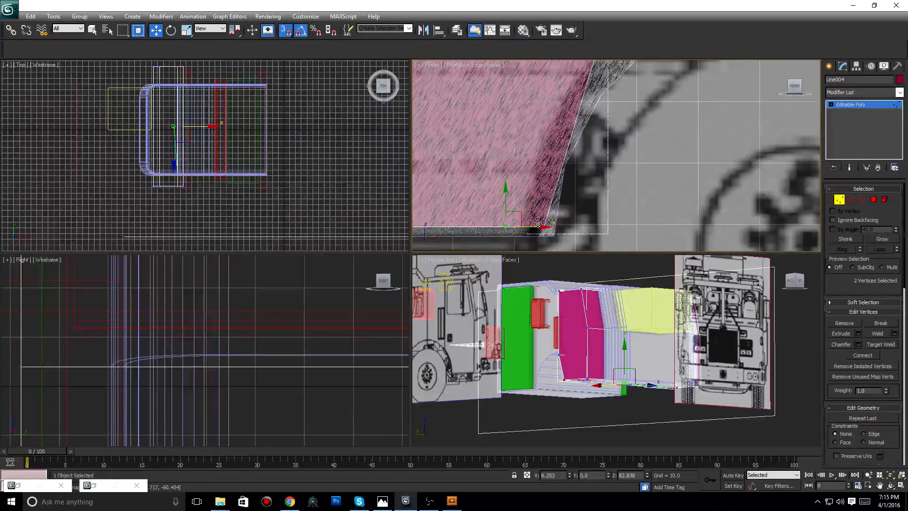
- Turn off 3D snapping and shift the door's lower corner vertices slightly toward the wheel, to X about -188.8
click(285, 30)
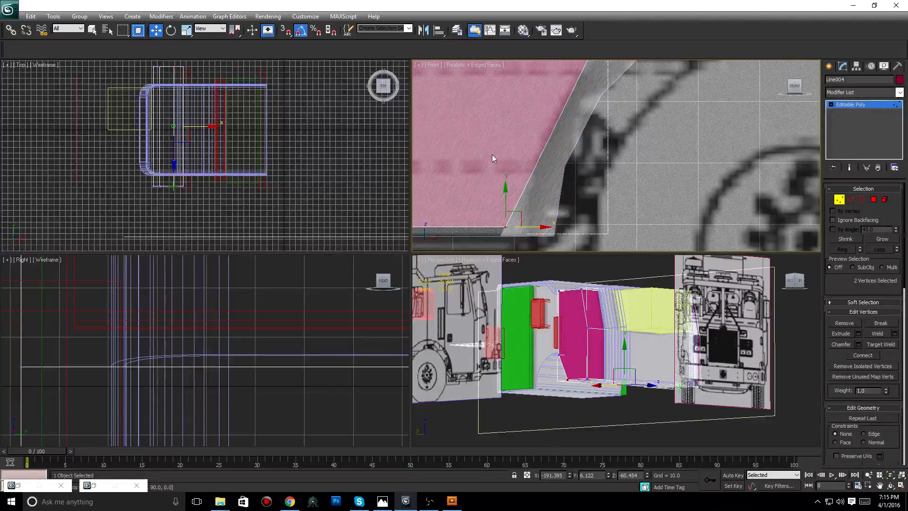
middle_drag(562, 184, 572, 182)
scroll(572, 182, down, 4)
scroll(572, 182, up, 2)
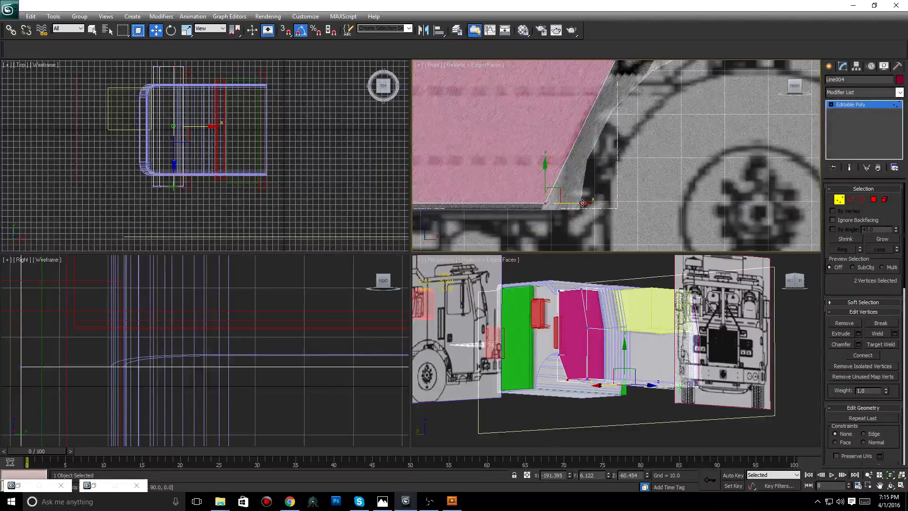
drag(580, 202, 592, 196)
scroll(583, 121, up, 4)
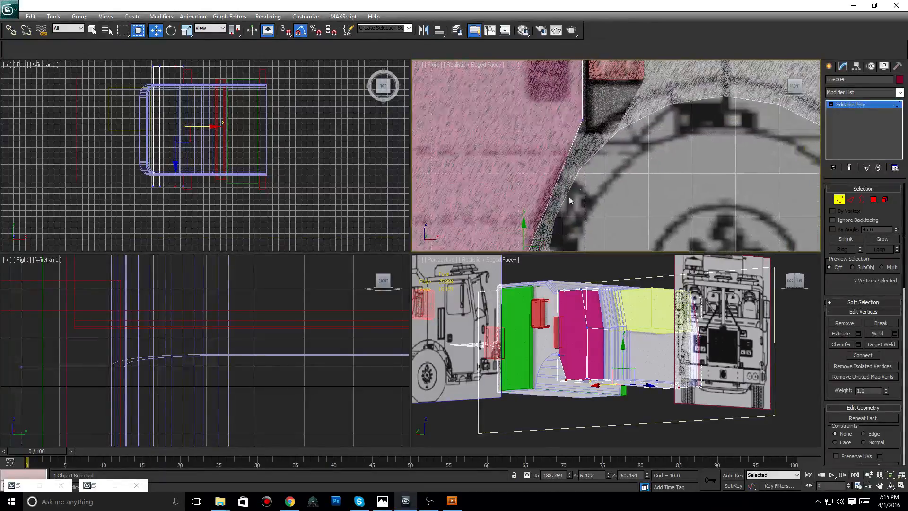
- Lower the two vertices where the door's rear edge bends above the wheel arch to Z about -30.6
click(583, 121)
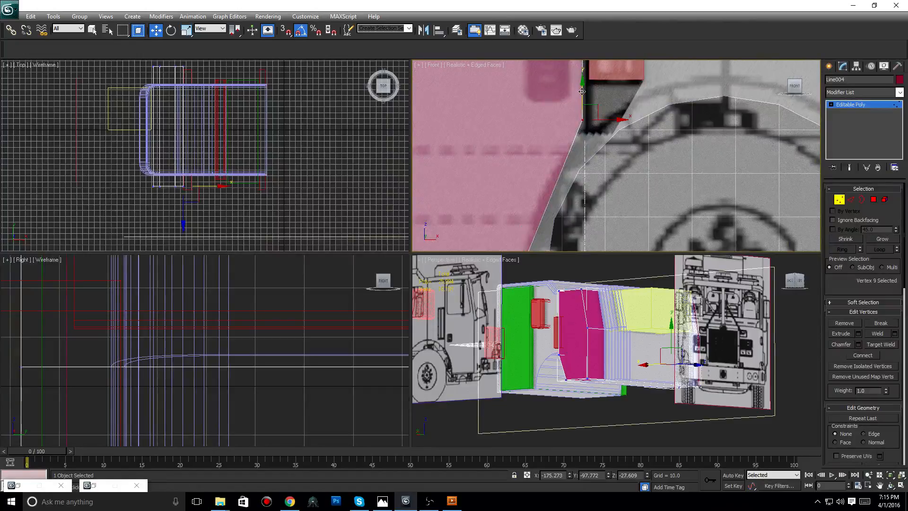
middle_drag(662, 177, 677, 197)
drag(563, 131, 595, 122)
middle_drag(595, 122, 548, 128)
scroll(639, 137, down, 3)
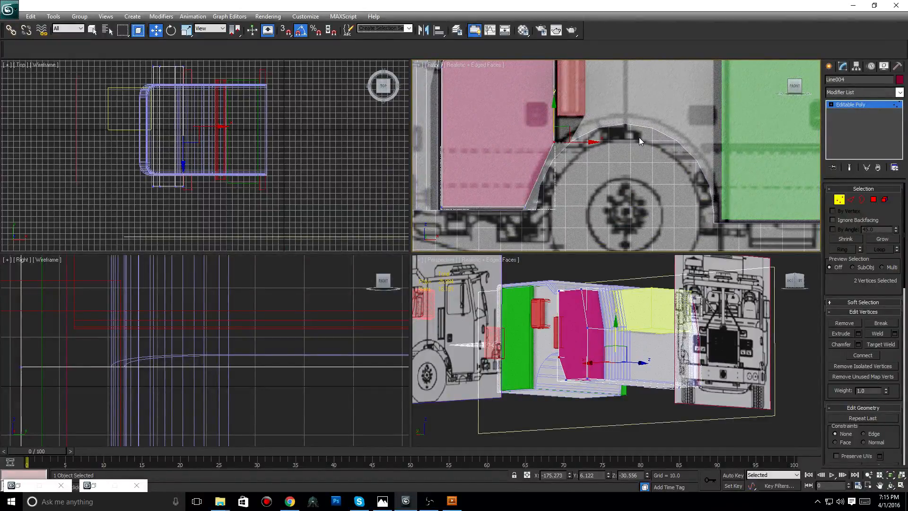
scroll(639, 137, down, 3)
scroll(639, 137, up, 5)
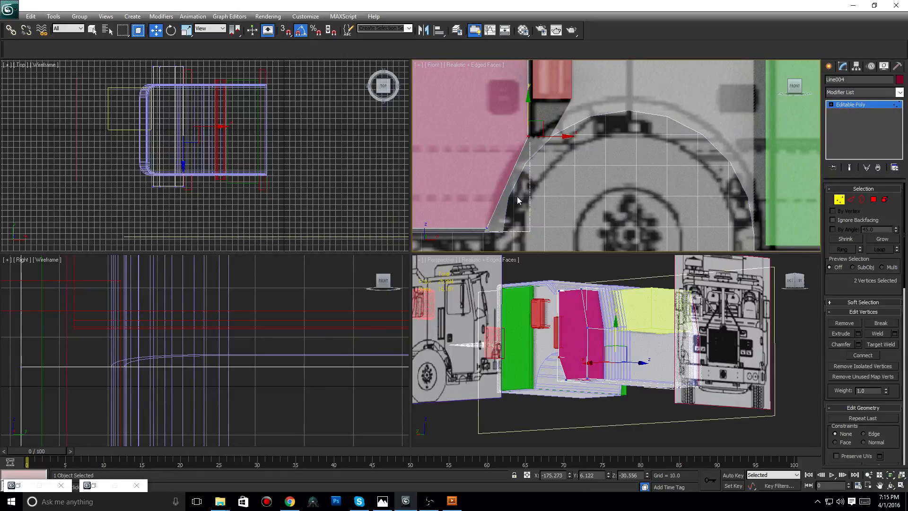
- Fine-tune the door's two lower corner vertices to X about -188.96 and check the shape from several angles
drag(497, 239, 525, 228)
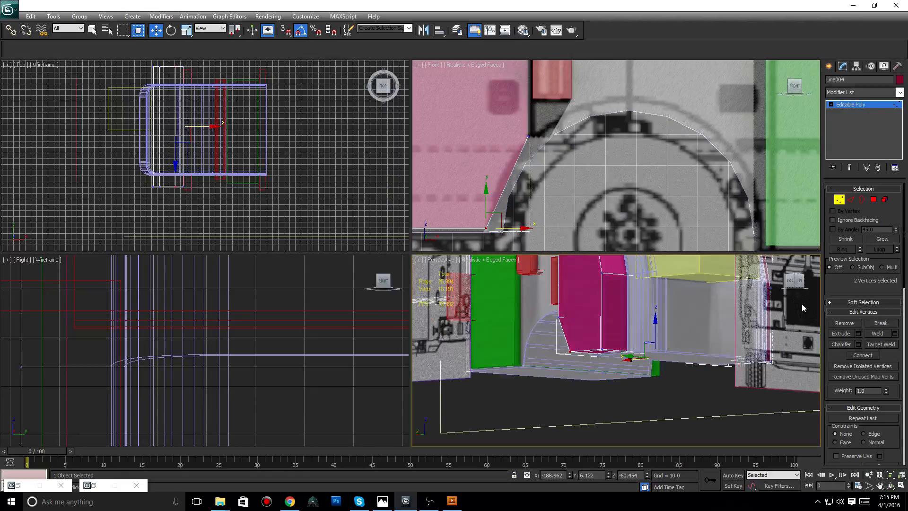
alt+middle_drag(799, 293, 686, 298)
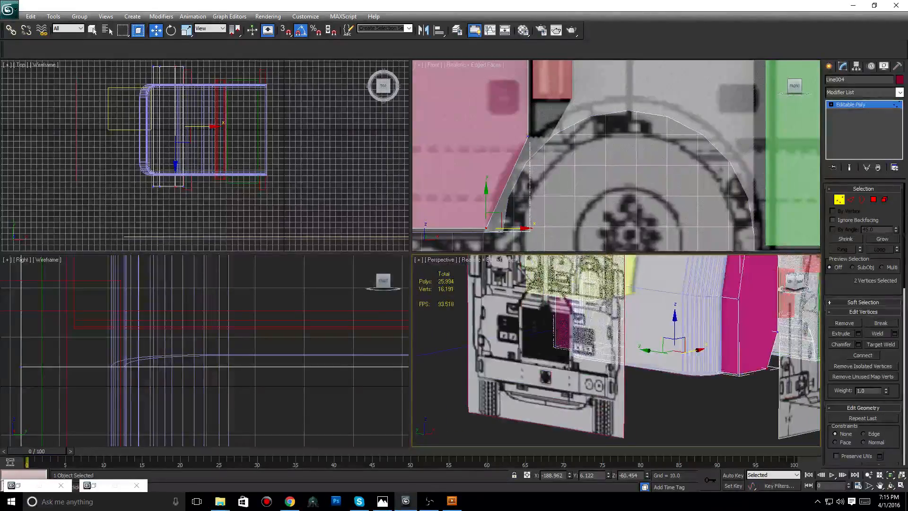
alt+middle_drag(561, 291, 534, 288)
middle_click(529, 213)
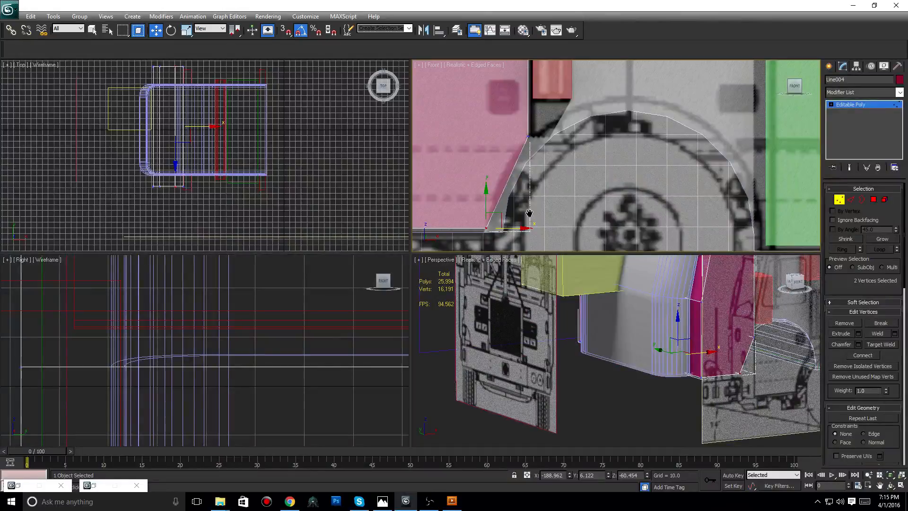
middle_drag(529, 212, 556, 208)
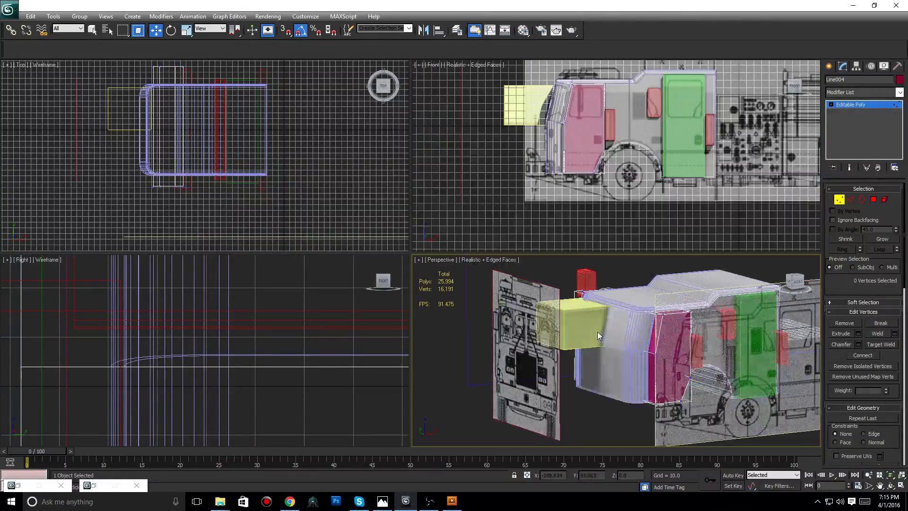
- Finish editing the door's vertices and select the yellow box that overlaps the cab's windshield area
scroll(597, 331, up, 3)
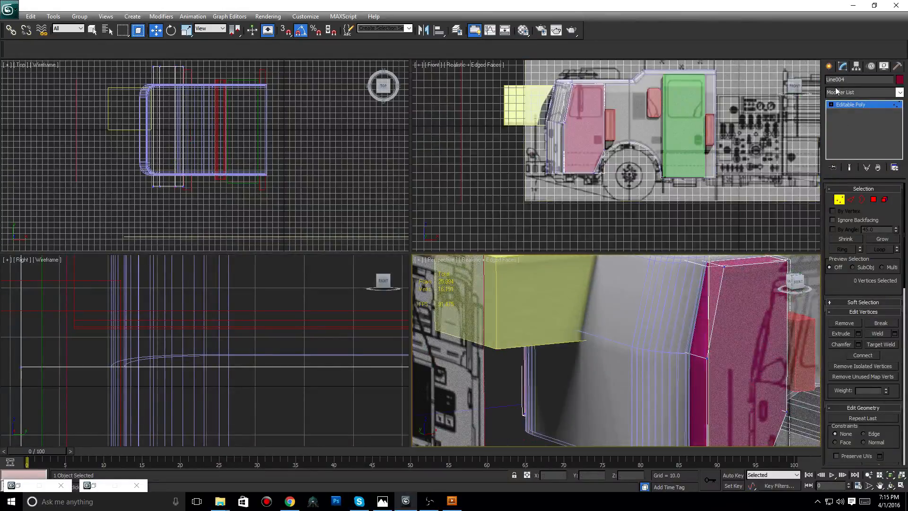
click(828, 66)
click(503, 270)
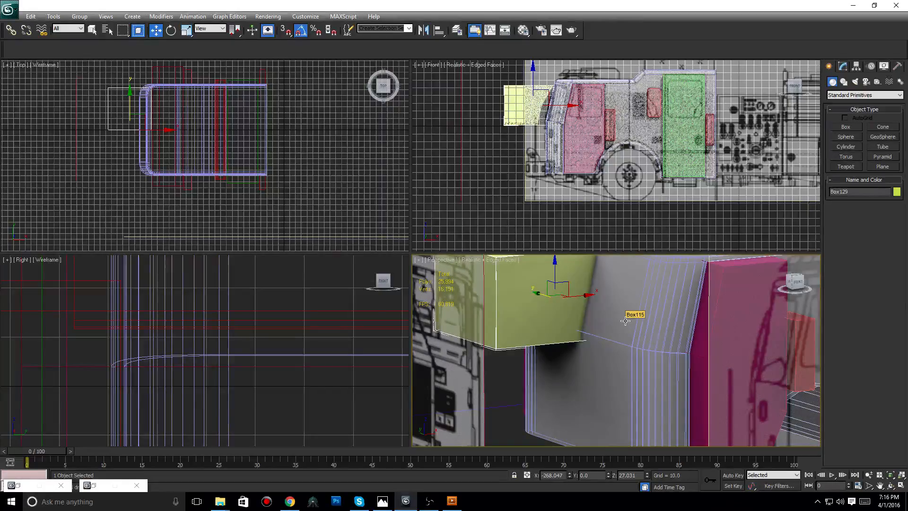
scroll(597, 180, up, 5)
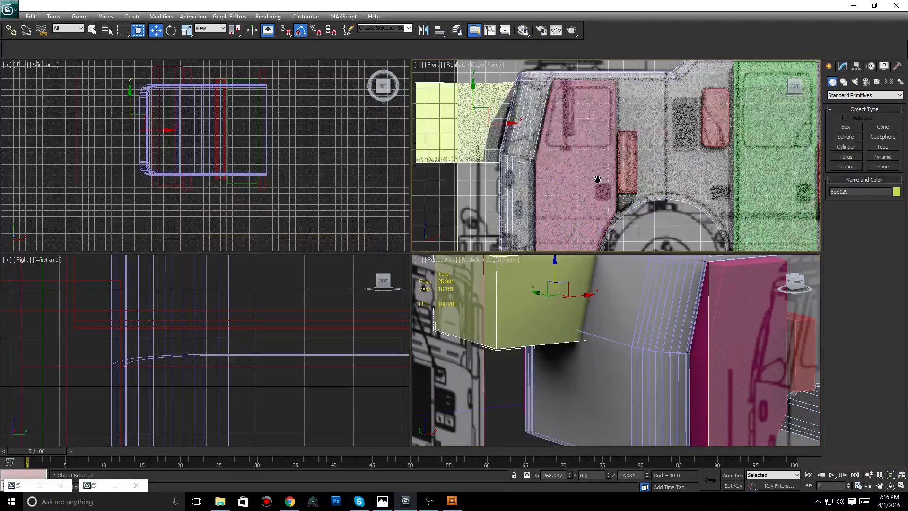
middle_drag(550, 134, 628, 166)
scroll(628, 166, up, 3)
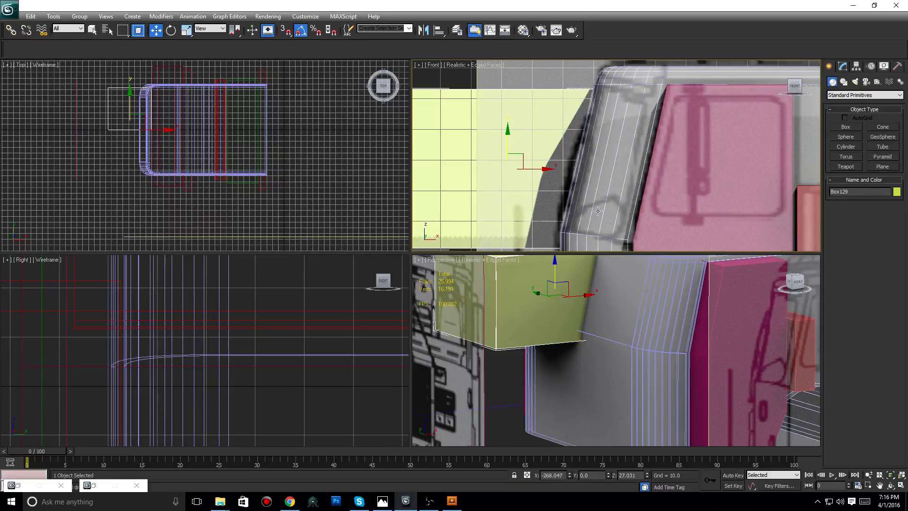
middle_drag(603, 229, 642, 185)
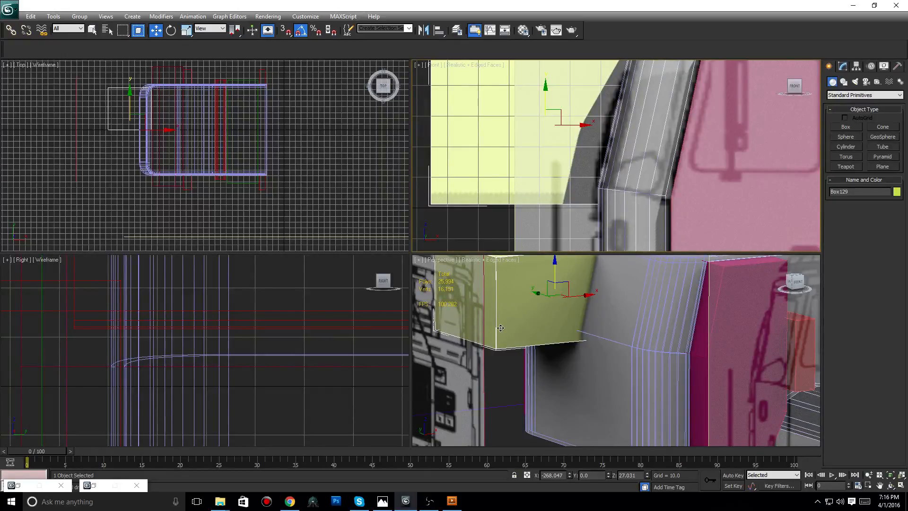
- Change the Right viewport from wireframe to realistic shading with the whole cab in view
scroll(353, 344, down, 5)
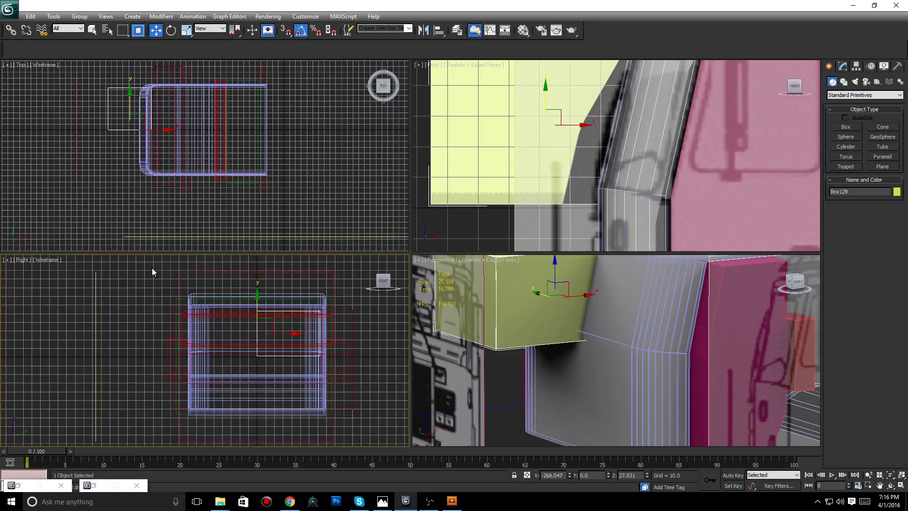
click(51, 263)
click(48, 261)
click(75, 273)
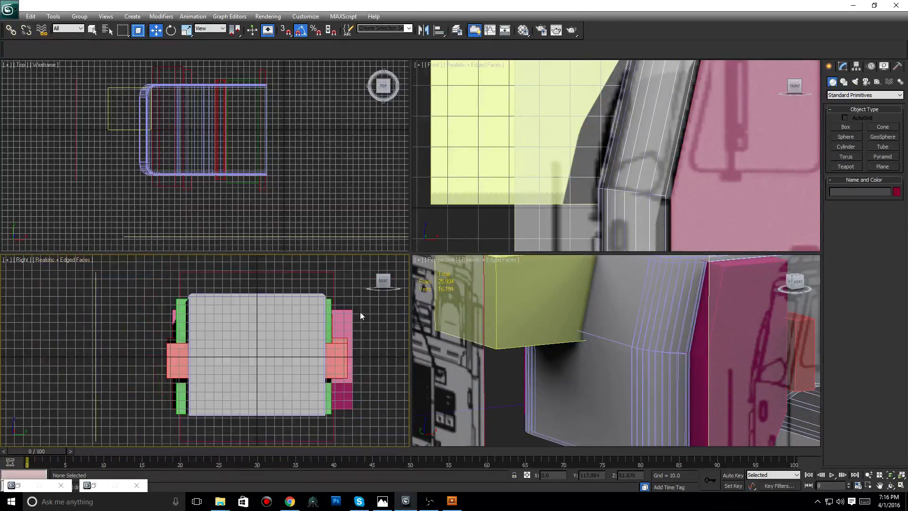
- Reorient the Right viewport to the Left view and frame the yellow box over the cab's front
drag(392, 283, 394, 285)
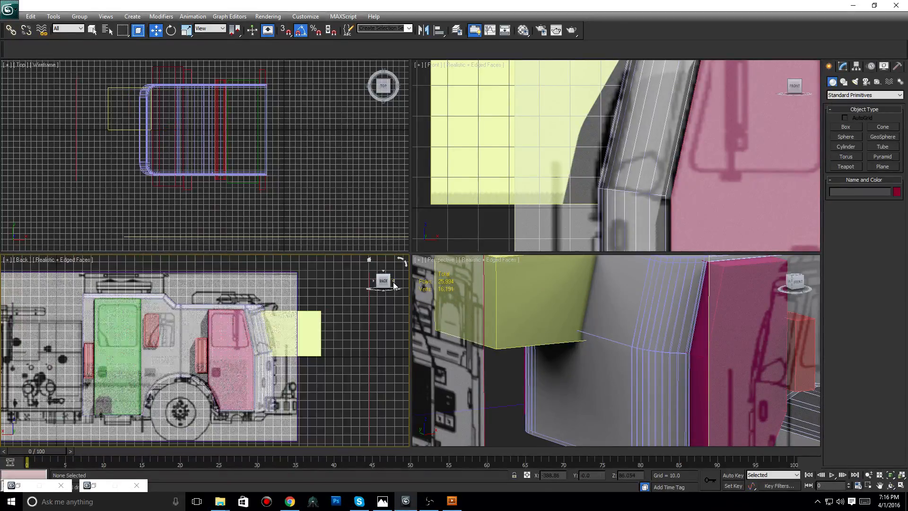
click(394, 284)
scroll(231, 302, up, 2)
middle_drag(315, 329, 182, 305)
scroll(231, 303, up, 2)
middle_drag(348, 331, 264, 348)
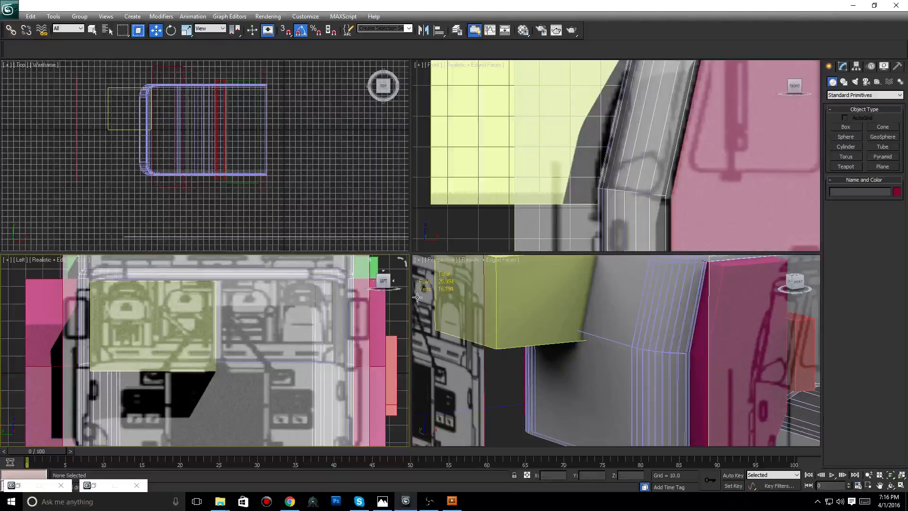
middle_drag(269, 306, 358, 306)
- Convert the yellow windshield box to an editable poly and enable polygon selection on it
click(548, 297)
right_click(549, 295)
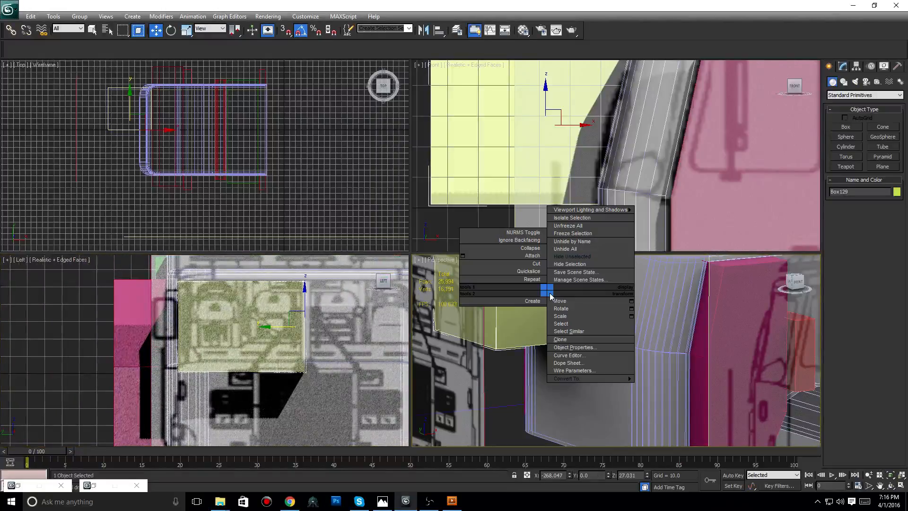
mouse_move(586, 379)
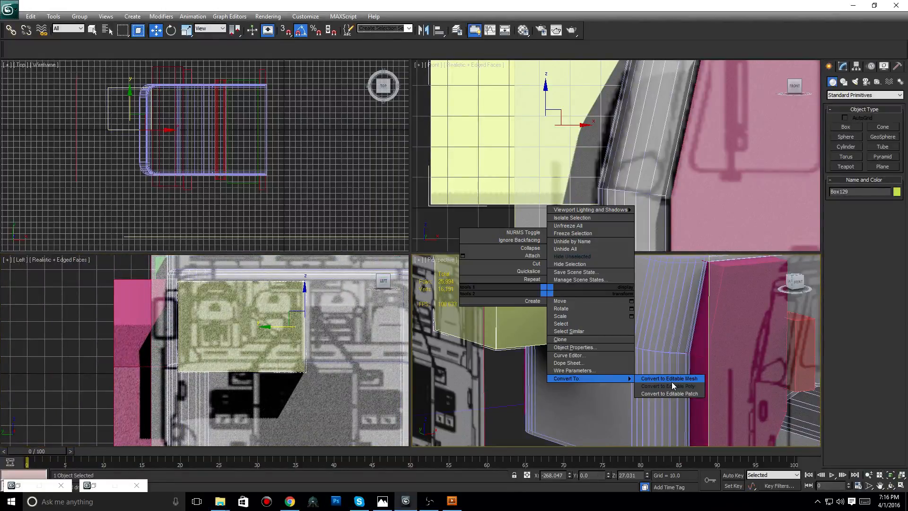
click(671, 386)
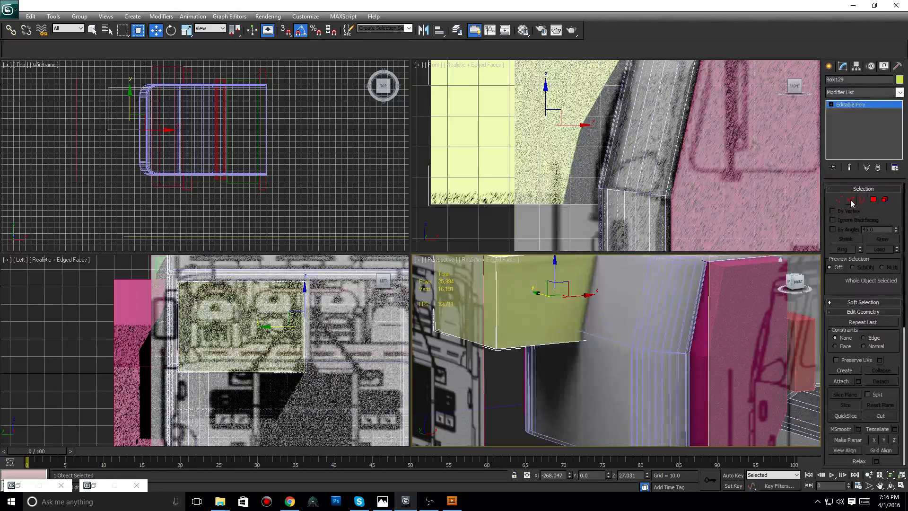
click(876, 202)
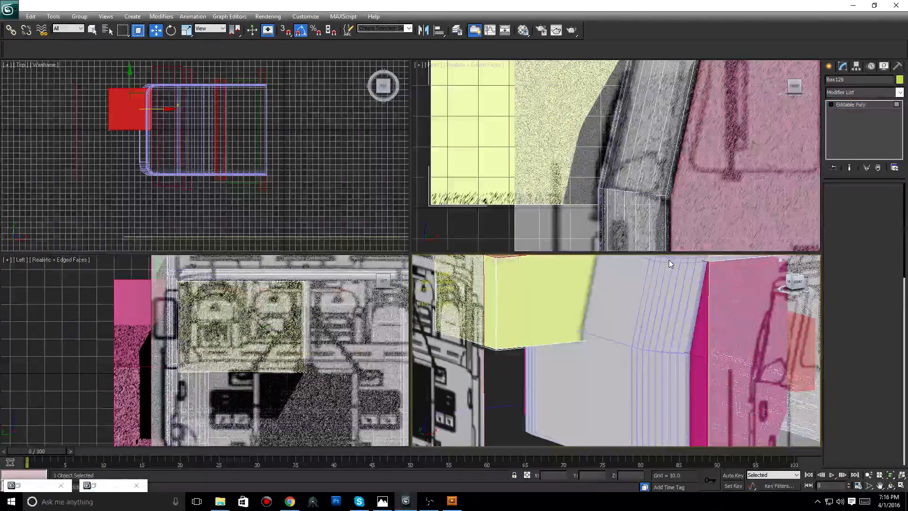
- Turn on 3D snapping and raise the yellow box's bottom polygon to the horizontal crease on the cab's front
click(286, 31)
scroll(278, 311, up, 3)
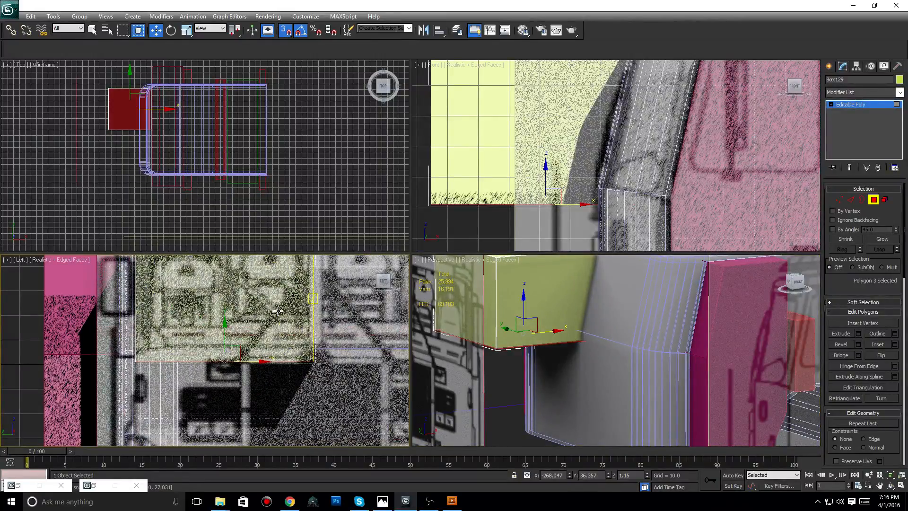
scroll(278, 311, up, 2)
drag(233, 337, 359, 348)
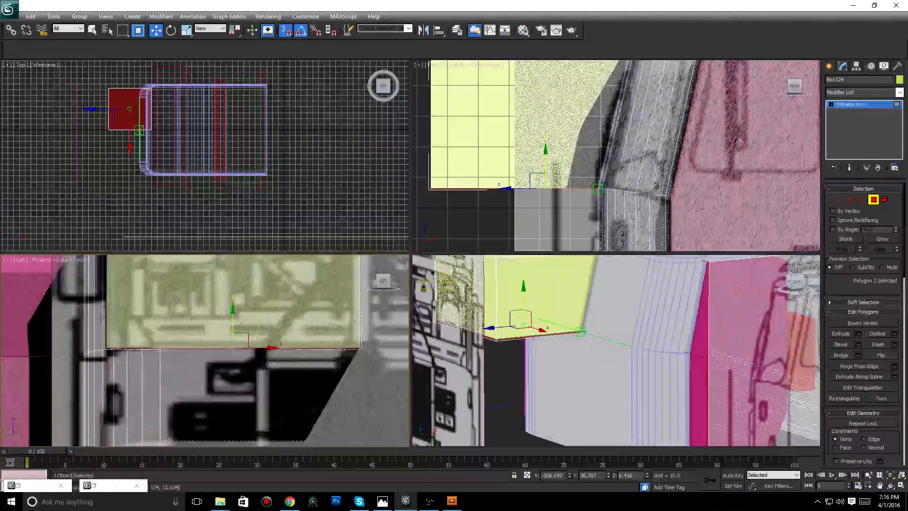
- Turn off 3D snapping and raise the yellow box's top polygon to the windshield's upper edge on the front blueprint, at Z 53.444
scroll(339, 327, down, 4)
scroll(553, 329, down, 4)
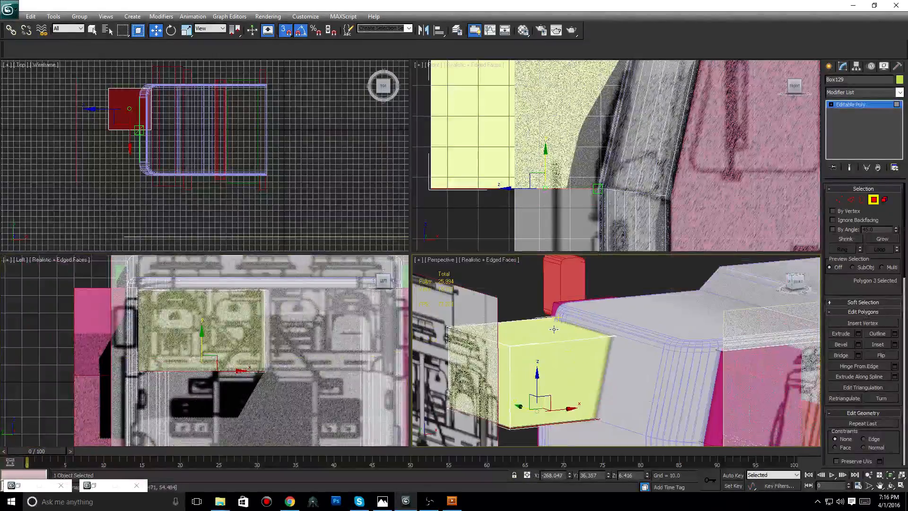
click(553, 329)
scroll(249, 334, up, 5)
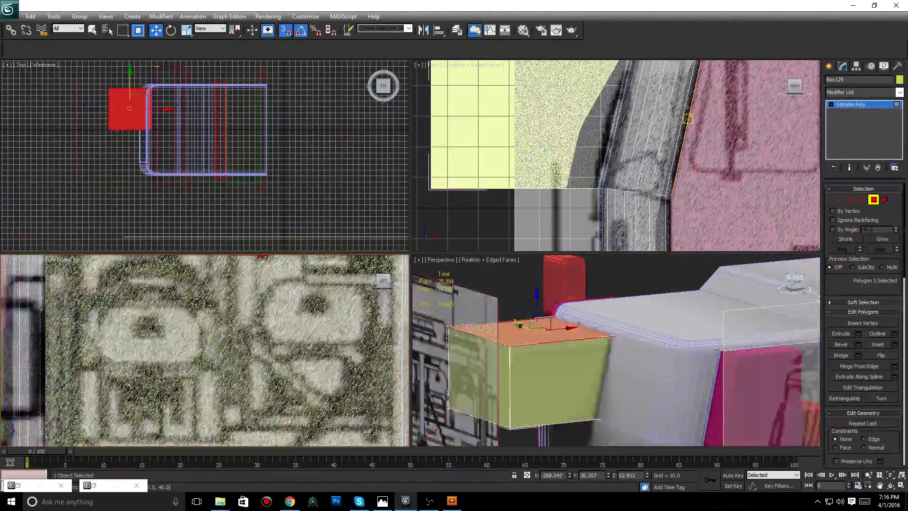
scroll(248, 331, up, 2)
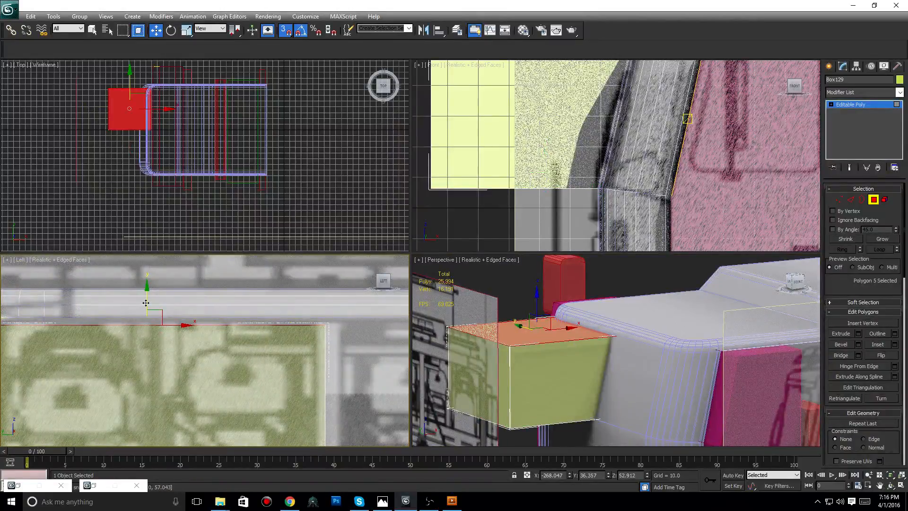
mouse_move(146, 302)
mouse_down()
mouse_move(227, 325)
mouse_move(191, 322)
mouse_up()
click(286, 33)
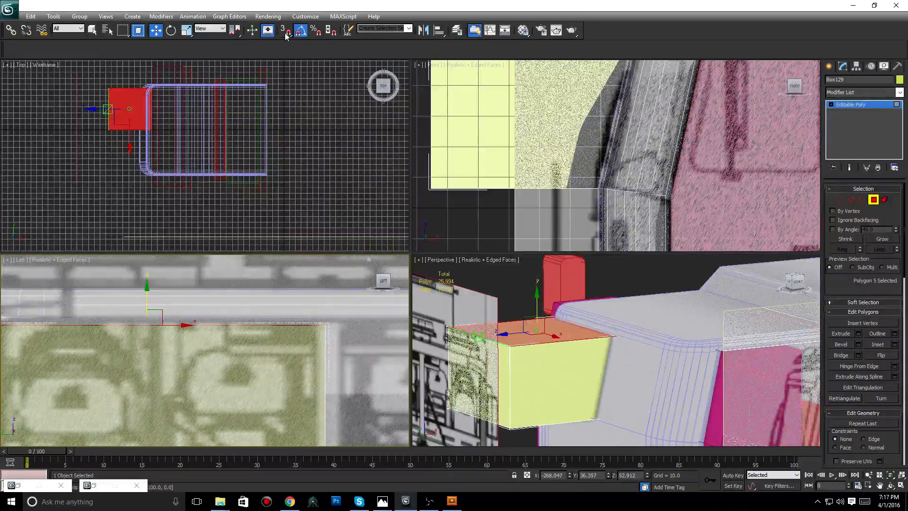
scroll(212, 307, up, 2)
middle_drag(212, 307, 288, 280)
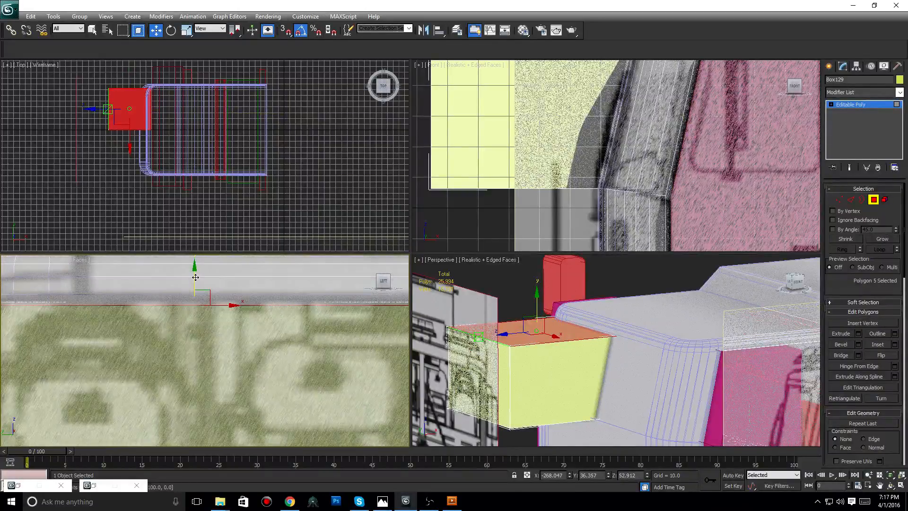
drag(195, 277, 196, 274)
scroll(132, 295, down, 2)
middle_drag(133, 295, 245, 324)
scroll(245, 324, up, 2)
scroll(349, 352, down, 5)
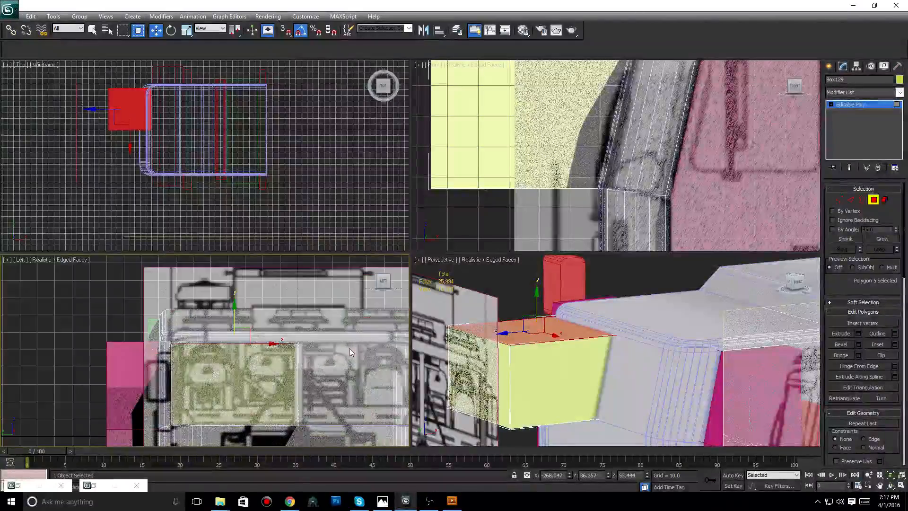
- Move the yellow box's inner side polygon away from the cab's centre line to the windshield divider's edge, at Y 1.659
scroll(614, 331, up, 6)
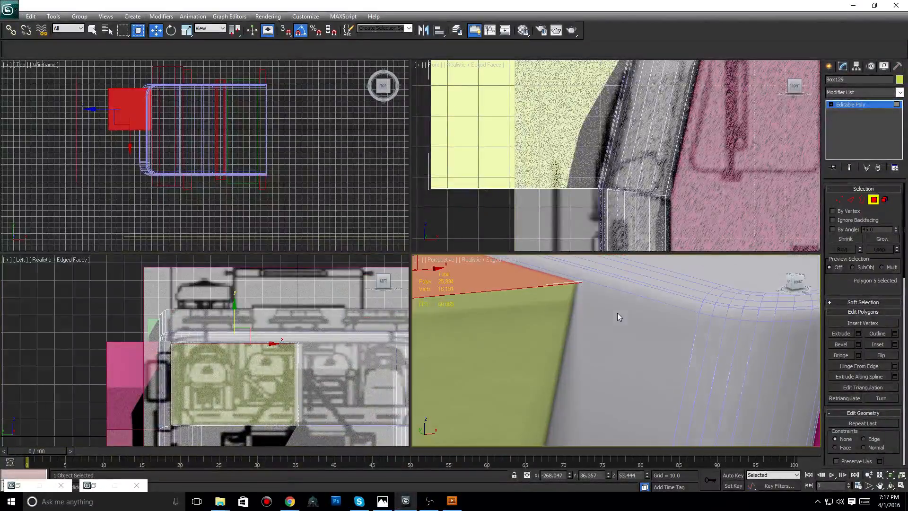
middle_drag(343, 332, 274, 298)
scroll(355, 331, up, 4)
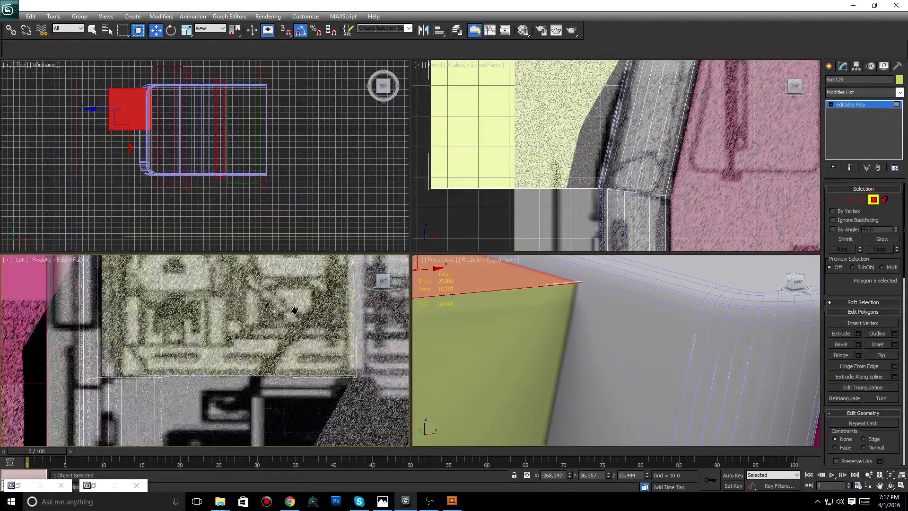
click(519, 348)
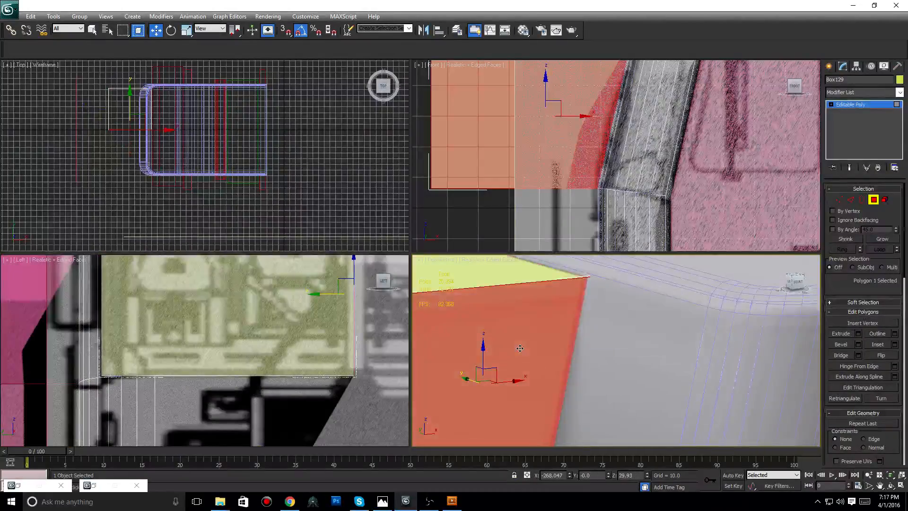
middle_drag(367, 314, 297, 330)
drag(310, 310, 298, 315)
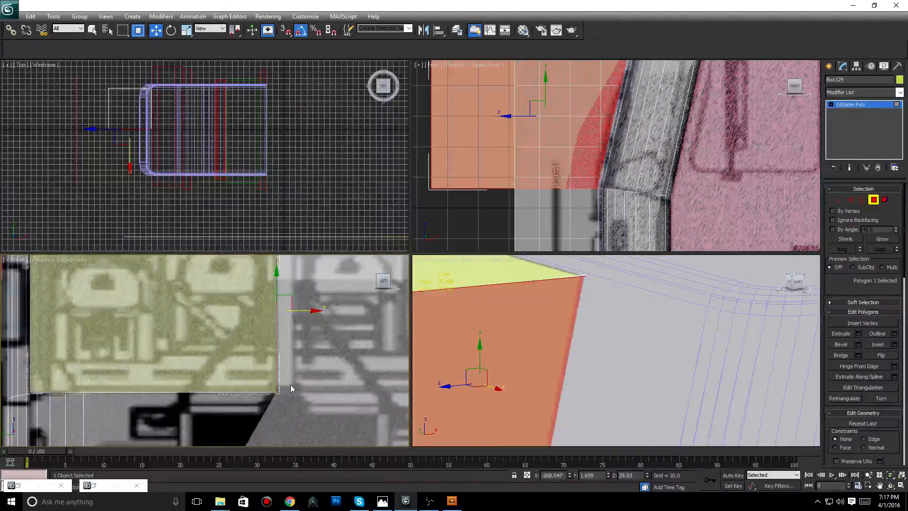
scroll(290, 384, down, 6)
scroll(213, 359, up, 4)
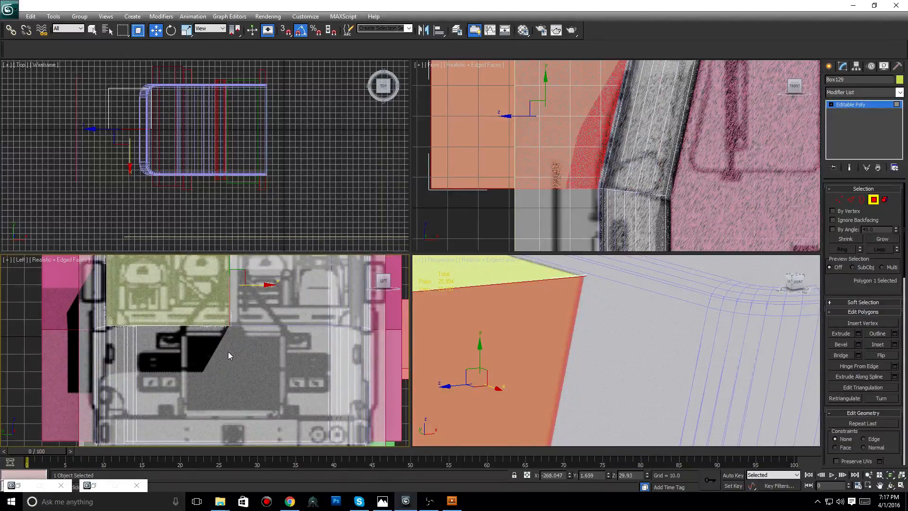
middle_drag(227, 351, 277, 398)
scroll(253, 301, up, 5)
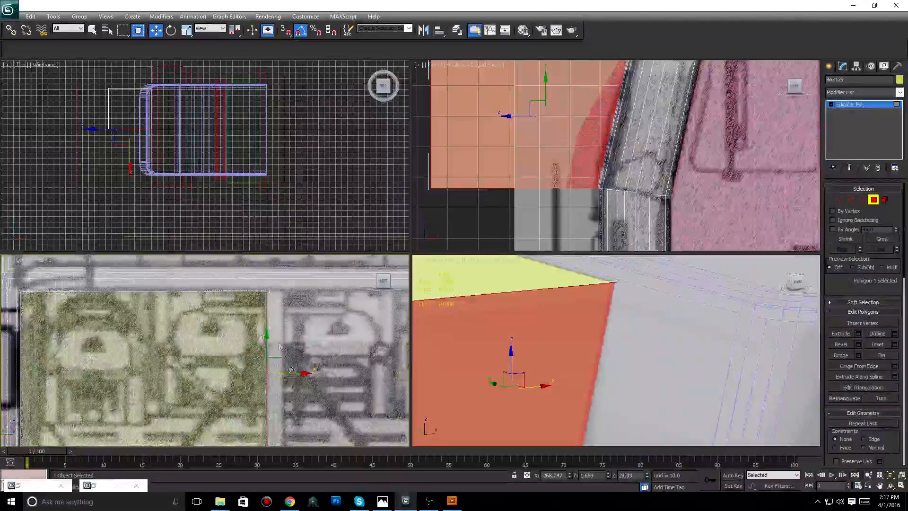
- Select the yellow box's outer side polygon and pull it outward to Y 80.72, toward the cab's side
scroll(634, 345, down, 3)
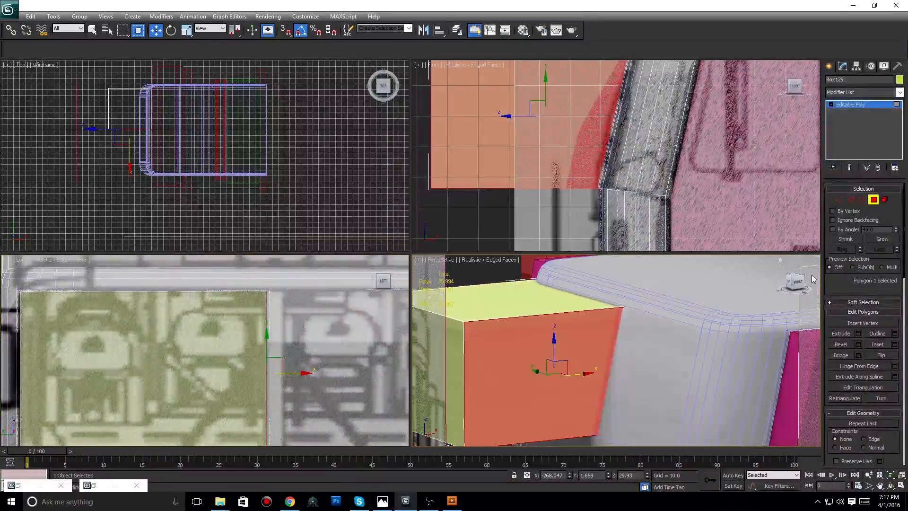
click(806, 286)
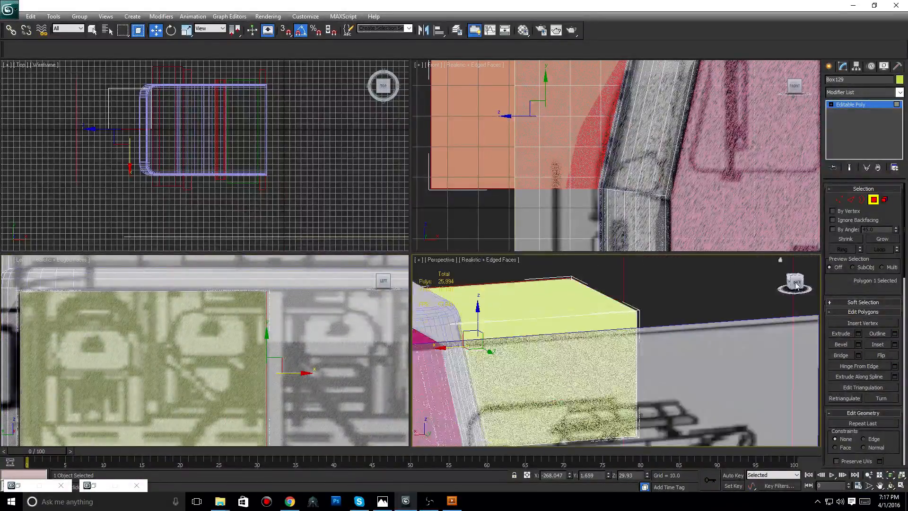
drag(819, 283, 799, 289)
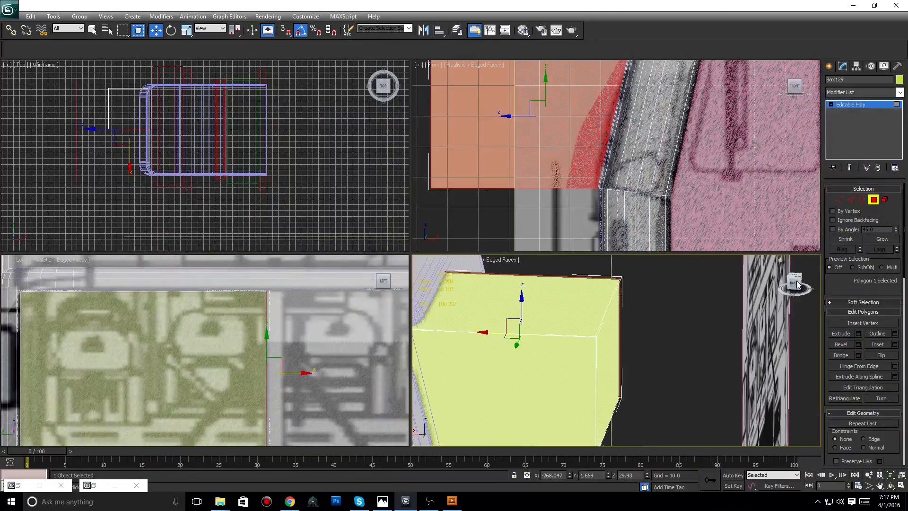
middle_drag(510, 344, 629, 310)
click(630, 334)
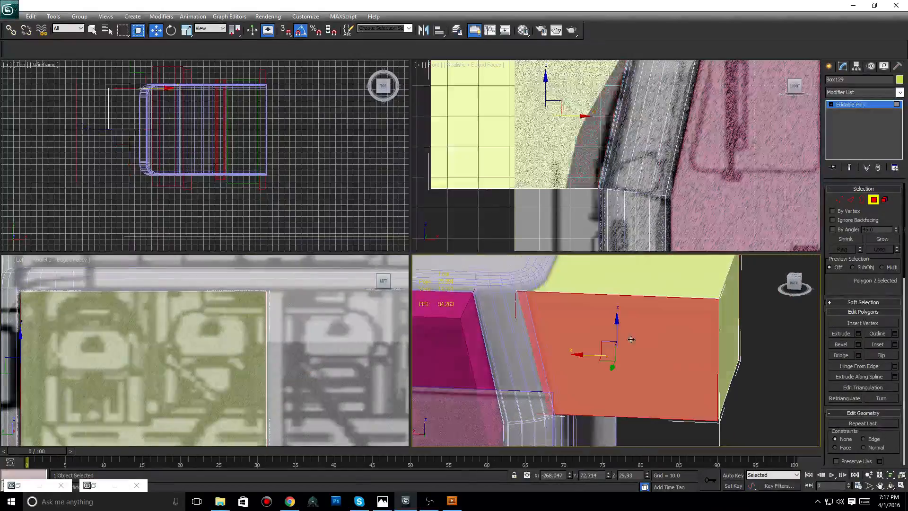
middle_drag(92, 363, 97, 361)
middle_drag(513, 224, 523, 229)
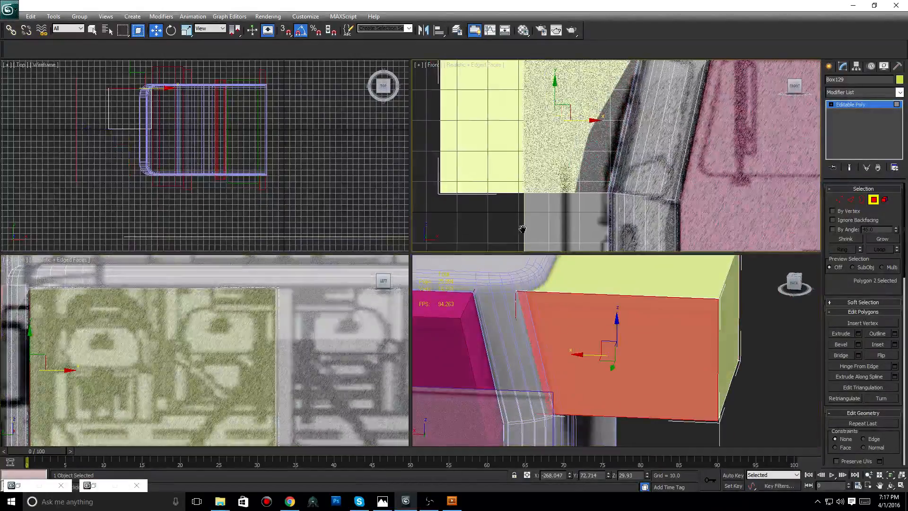
middle_drag(556, 331, 595, 326)
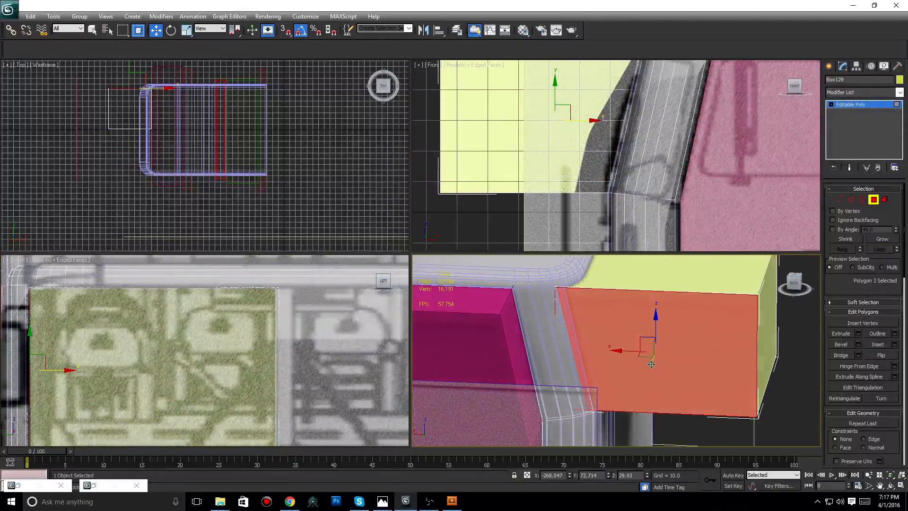
drag(788, 286, 658, 334)
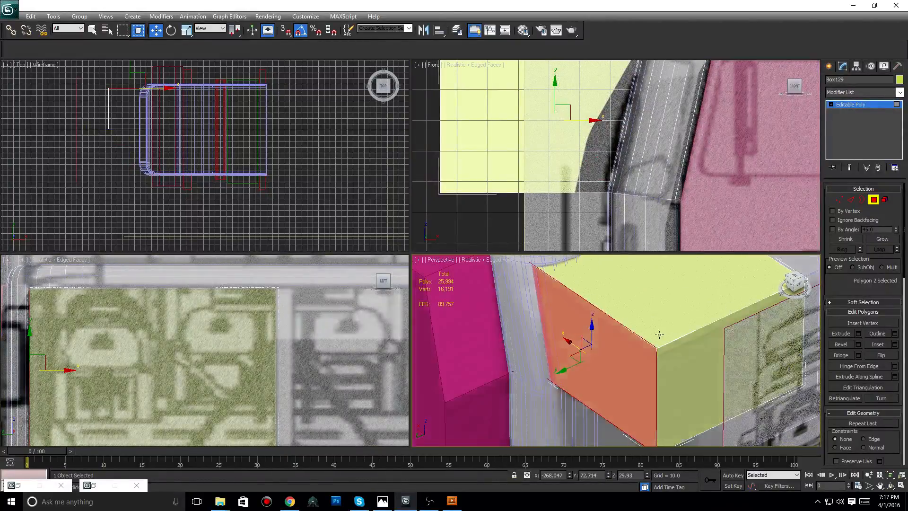
middle_drag(619, 356, 657, 368)
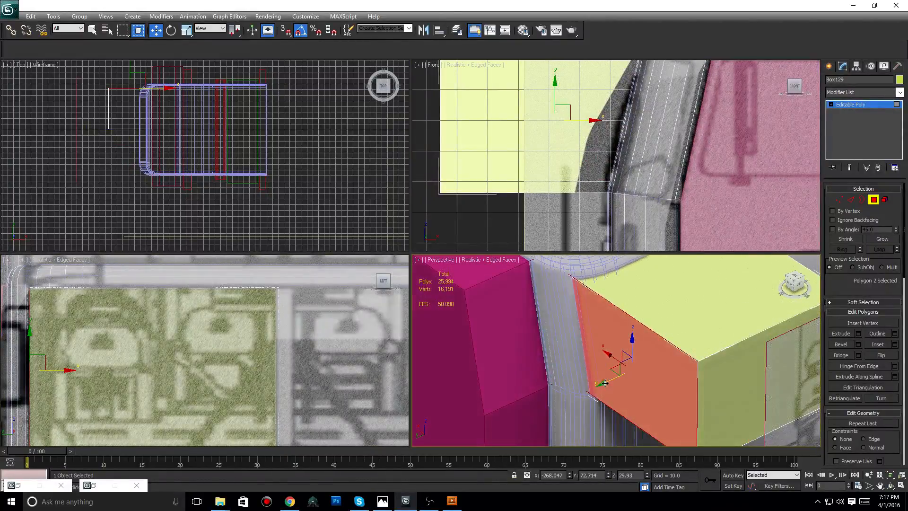
drag(602, 382, 586, 401)
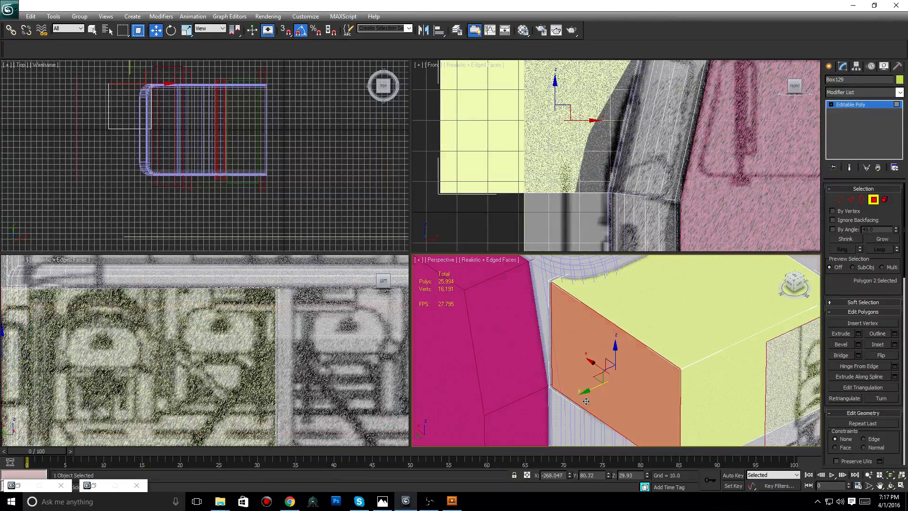
- Reorient the Front viewport to the Back view and frame the yellow box against the cab's side blueprint
drag(798, 287, 835, 279)
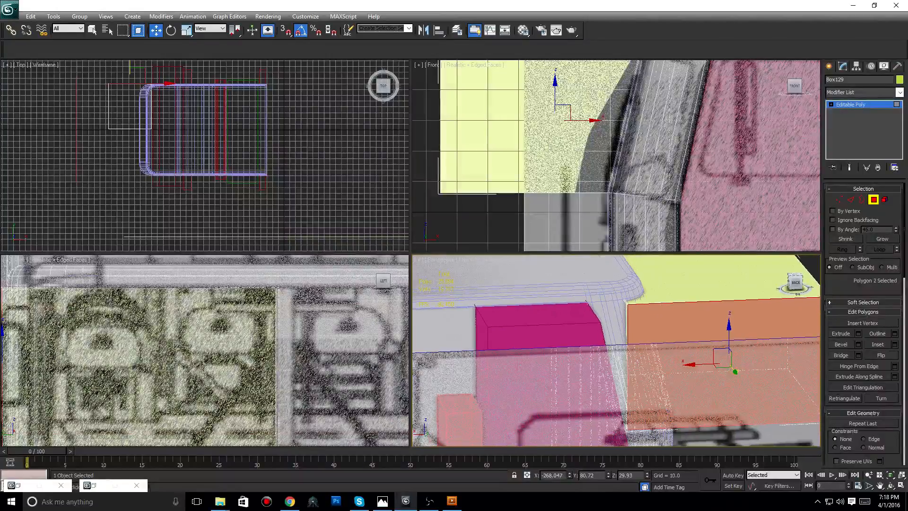
scroll(605, 164, down, 6)
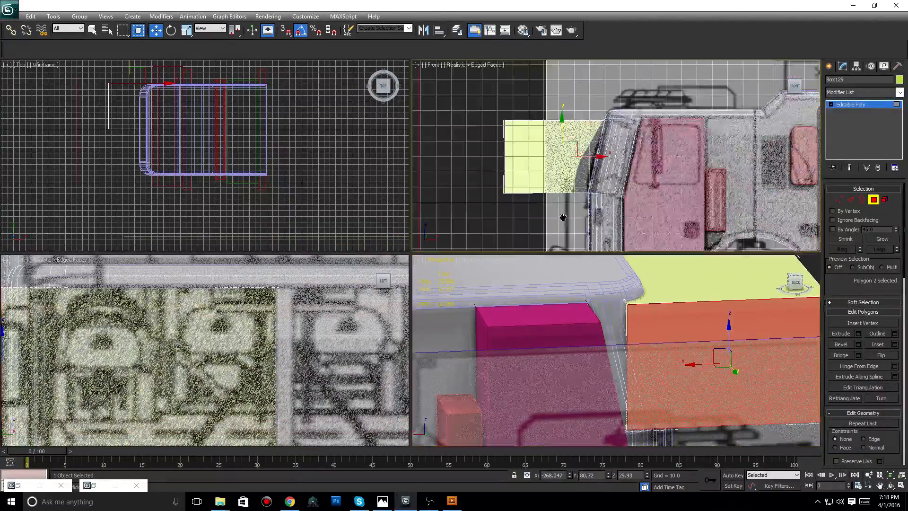
click(804, 87)
click(804, 87)
scroll(618, 179, up, 4)
middle_drag(618, 178, 577, 215)
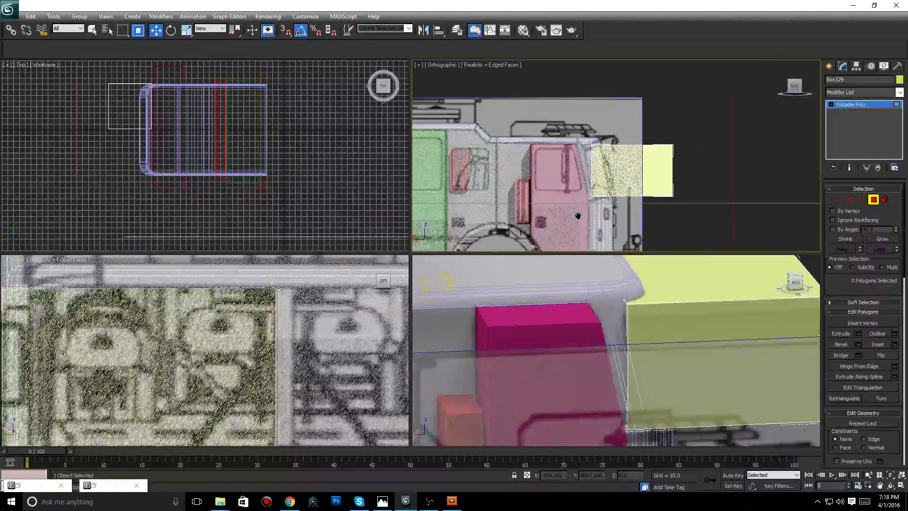
scroll(574, 213, up, 5)
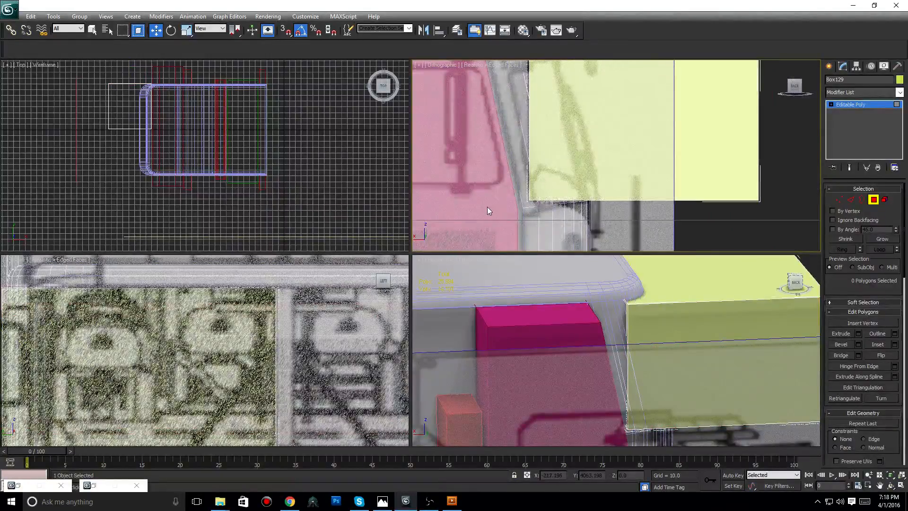
middle_drag(546, 164, 586, 205)
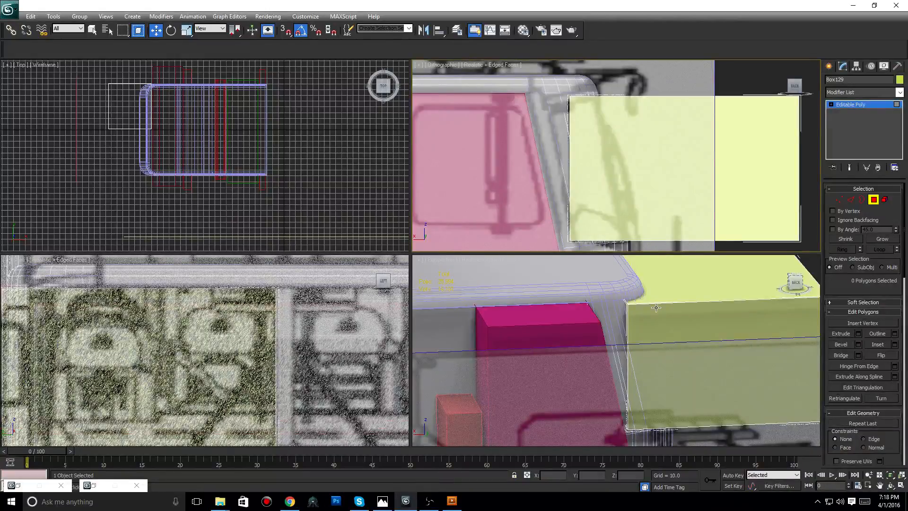
- Turn on 3D snapping and snap the yellow box's outer side polygon inward to the inner edge of the cab's rounded corner, Y 67.899
scroll(640, 344, up, 5)
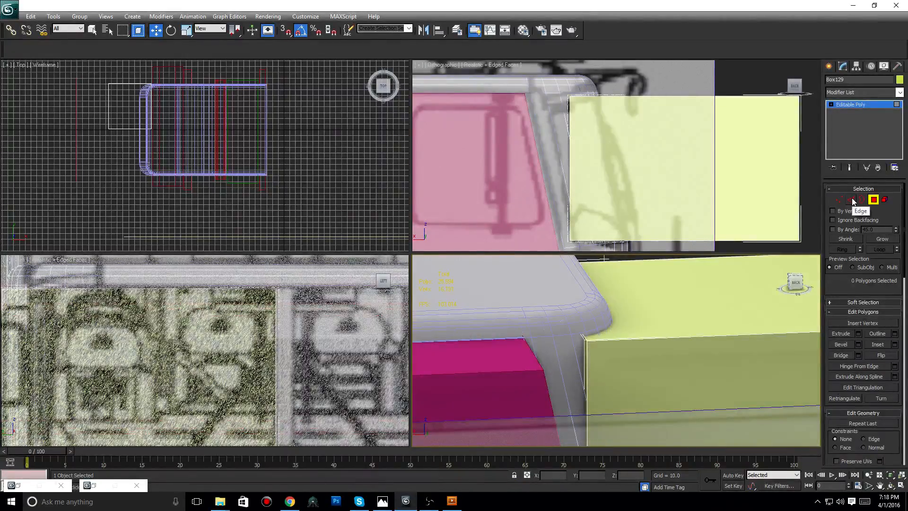
middle_drag(723, 190, 659, 129)
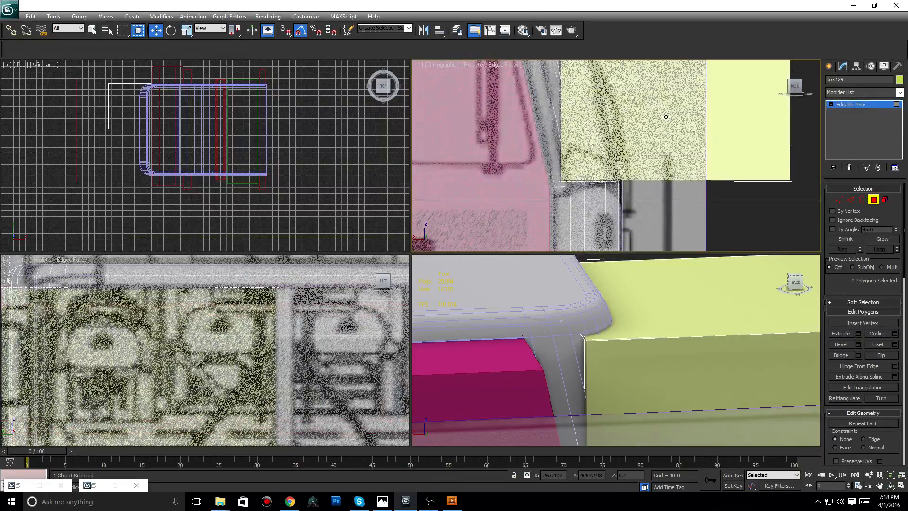
middle_drag(601, 165, 587, 179)
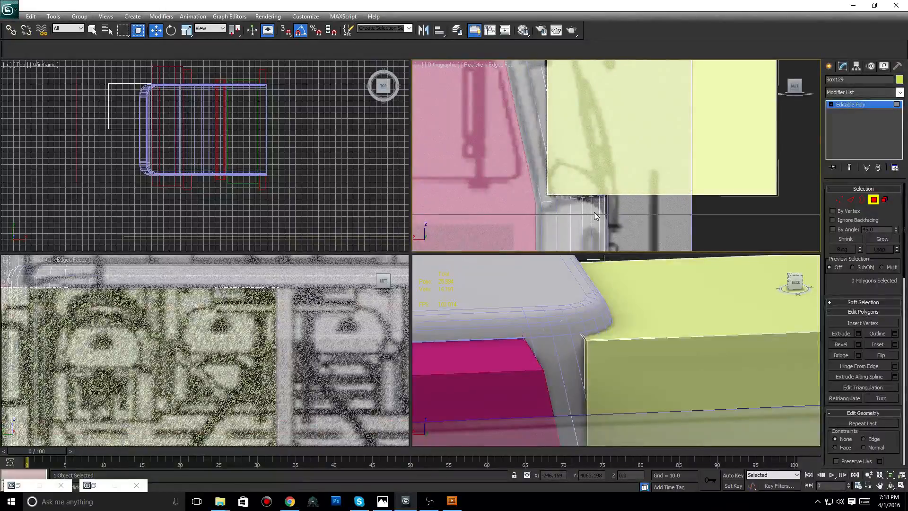
middle_drag(652, 325, 632, 269)
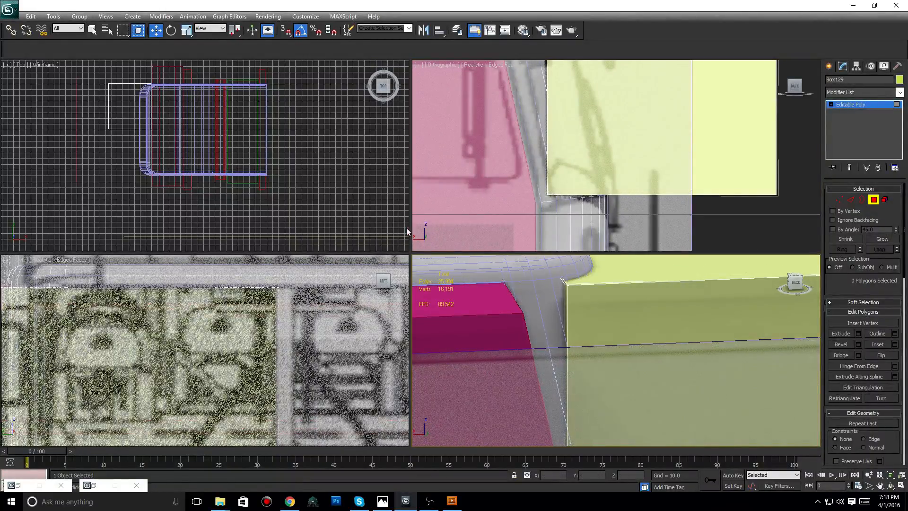
middle_drag(97, 374, 294, 356)
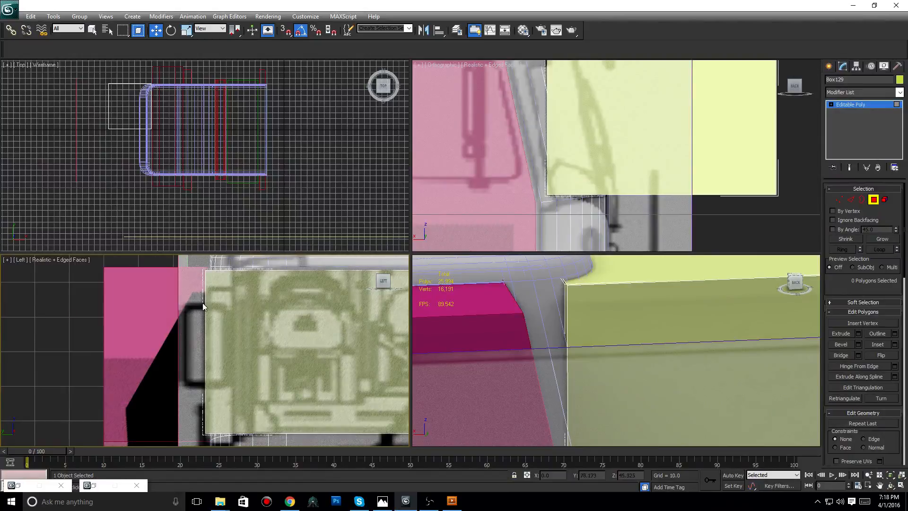
click(661, 348)
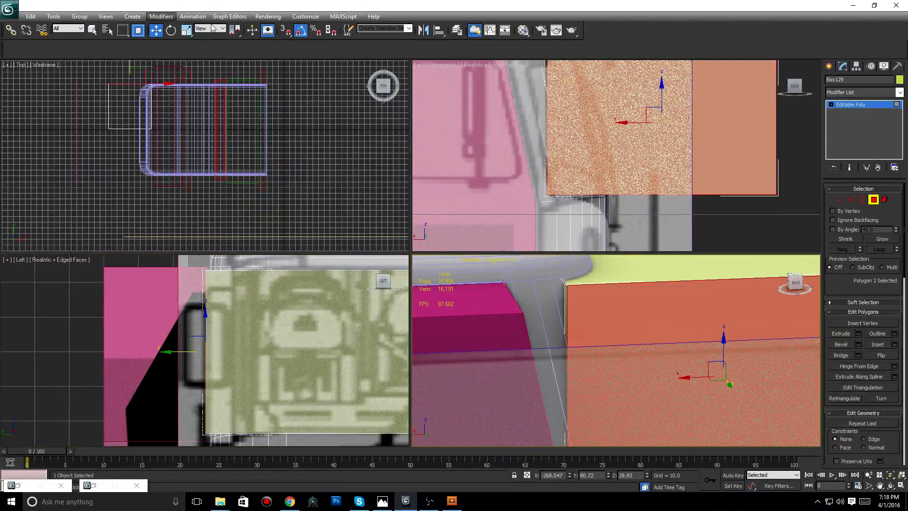
middle_drag(531, 169, 492, 189)
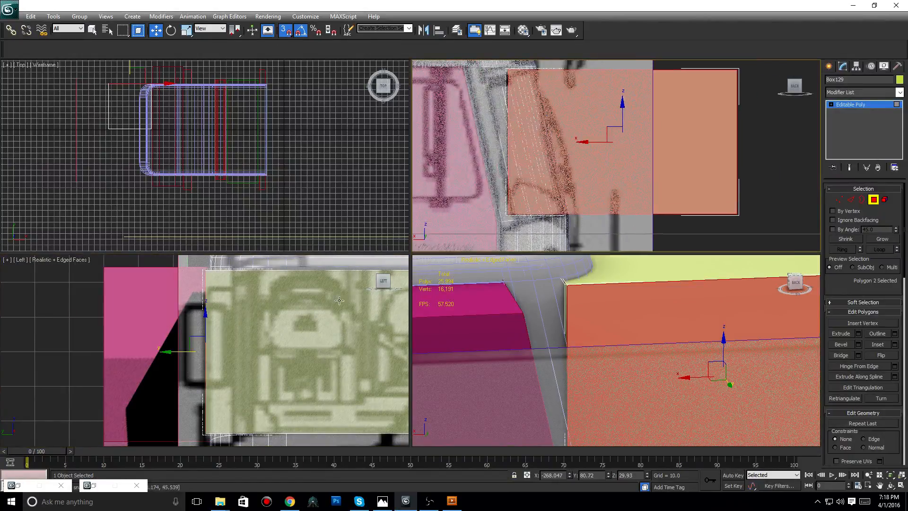
scroll(238, 353, up, 2)
middle_drag(237, 353, 201, 326)
alt+middle_drag(563, 338, 640, 352)
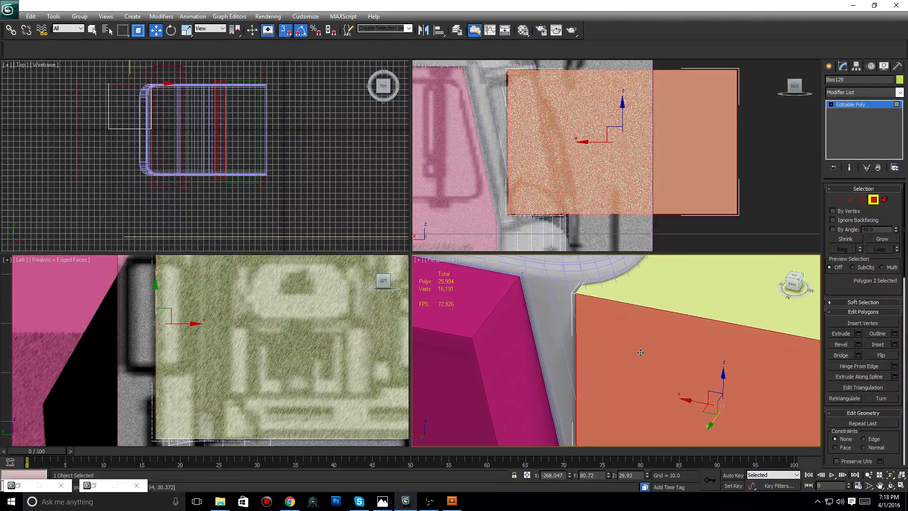
drag(640, 353, 571, 359)
scroll(571, 360, down, 5)
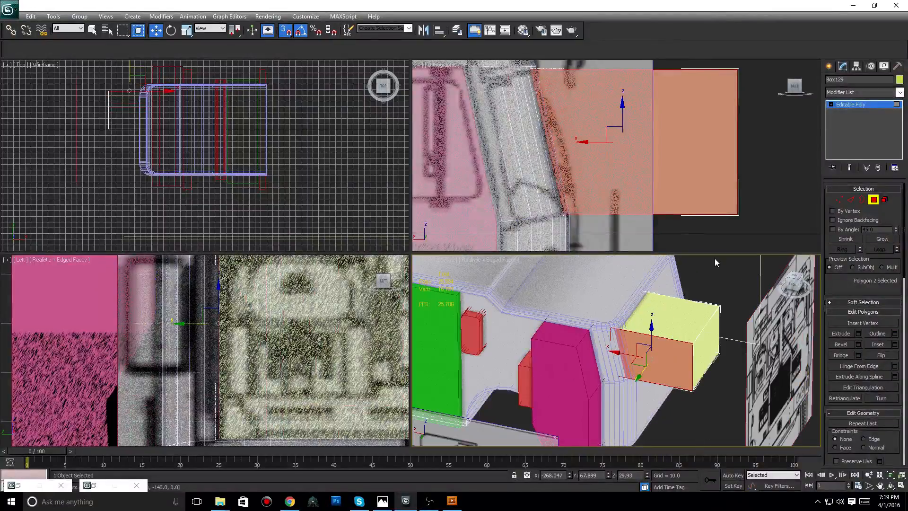
- Snap the yellow box's outer side polygon outward to the cab's outer side where the rounded corner begins, Y 79.315
scroll(247, 155, up, 8)
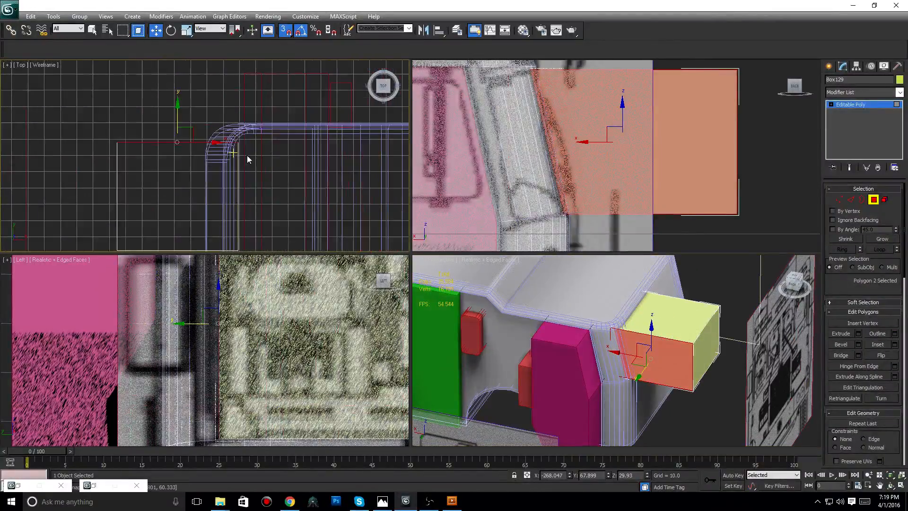
scroll(272, 144, up, 3)
middle_drag(287, 138, 248, 201)
scroll(247, 202, up, 3)
middle_drag(136, 191, 172, 175)
drag(50, 214, 376, 137)
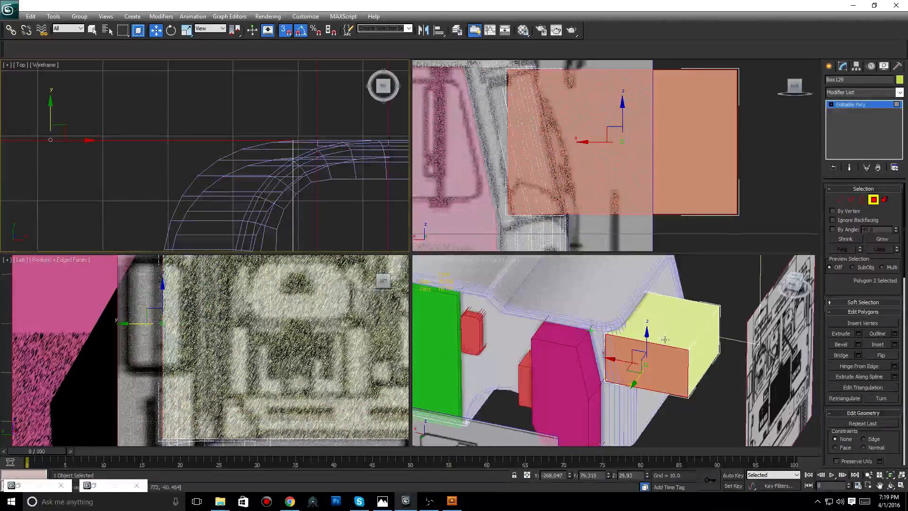
- Turn off snapping and move the yellow box's upper rear edge to X -223.701, Z 47.422, along the windshield pillar
middle_drag(649, 360, 631, 310)
scroll(630, 311, up, 3)
middle_drag(526, 144, 555, 165)
middle_drag(642, 333, 668, 374)
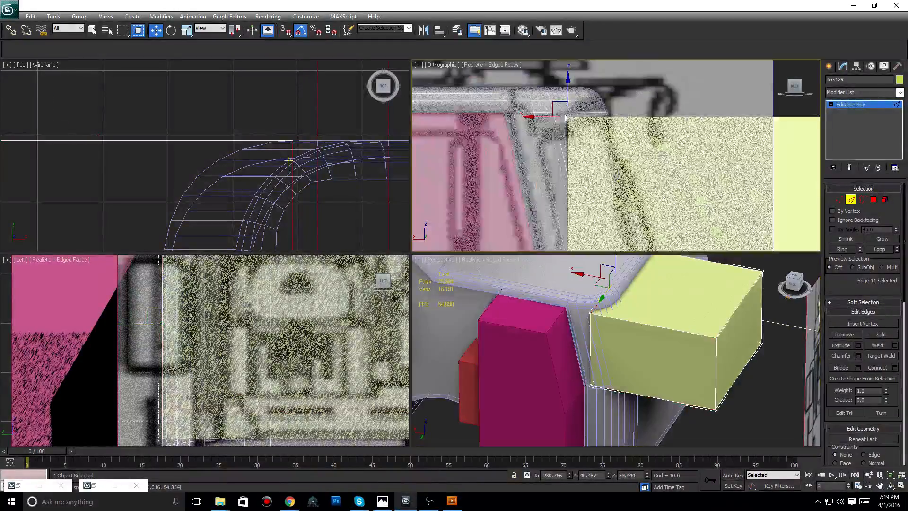
drag(568, 89, 507, 145)
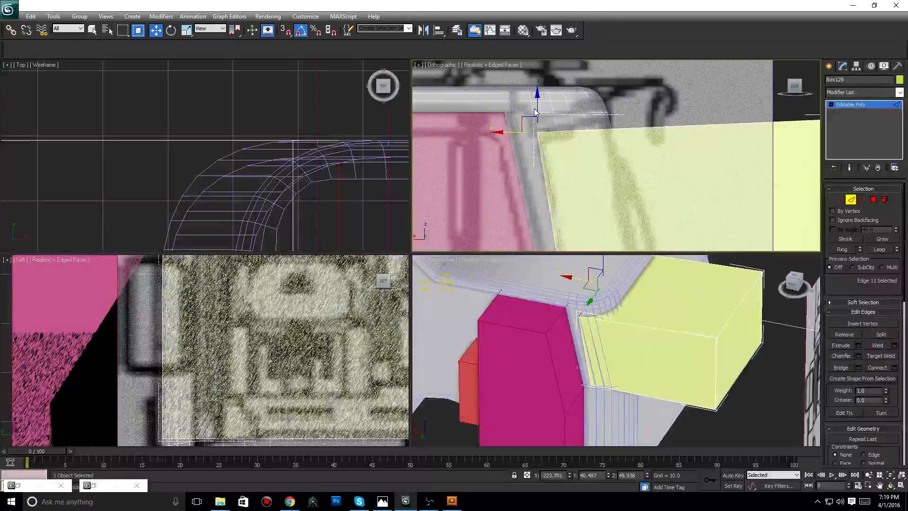
drag(537, 104, 538, 116)
scroll(575, 129, down, 5)
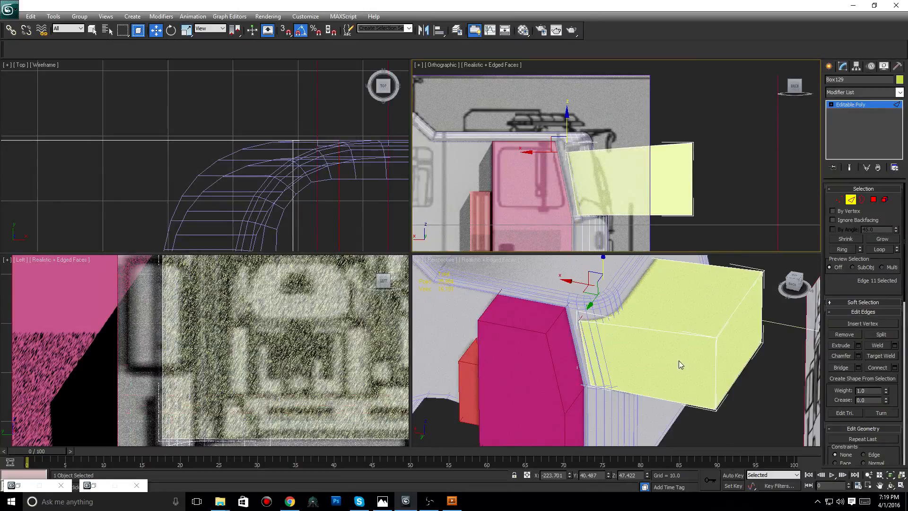
- Move the yellow box's lower rear edge to X -232.867, Z 5.464, at the base of the windshield pillar
middle_drag(652, 384, 656, 358)
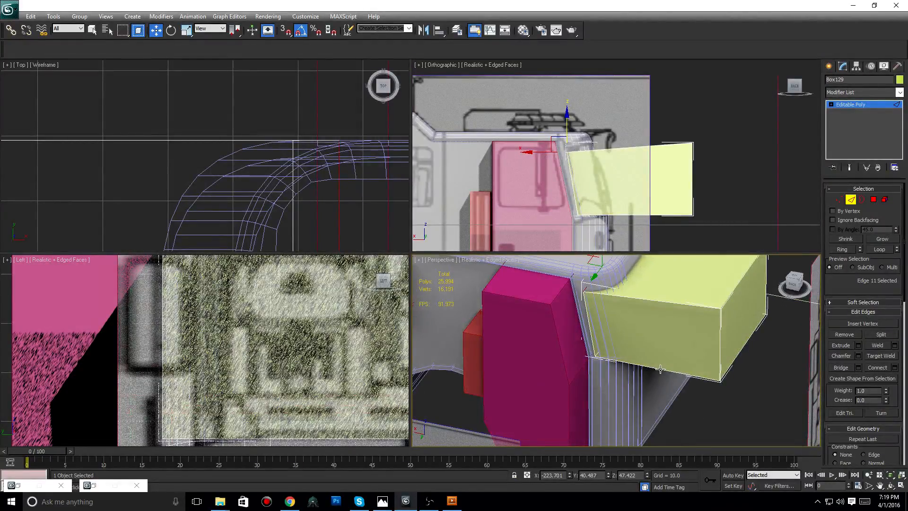
middle_drag(627, 205, 593, 167)
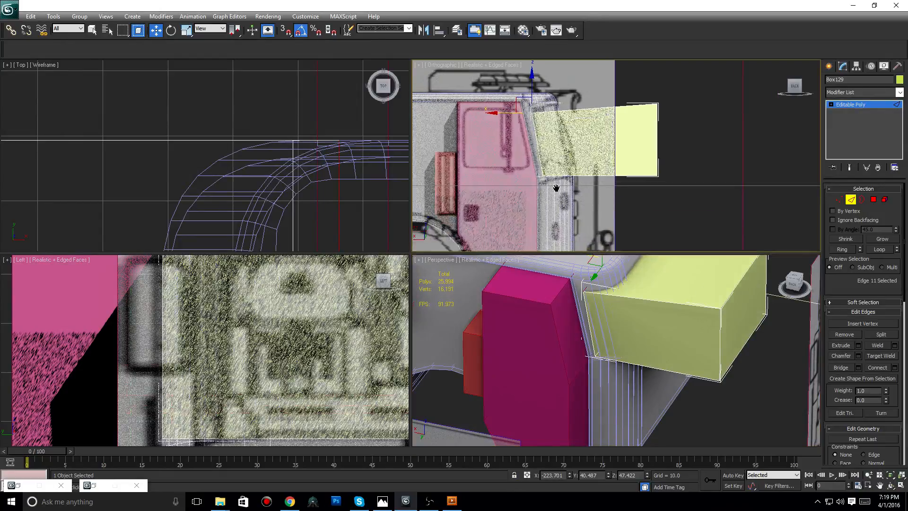
scroll(592, 167, up, 5)
click(597, 351)
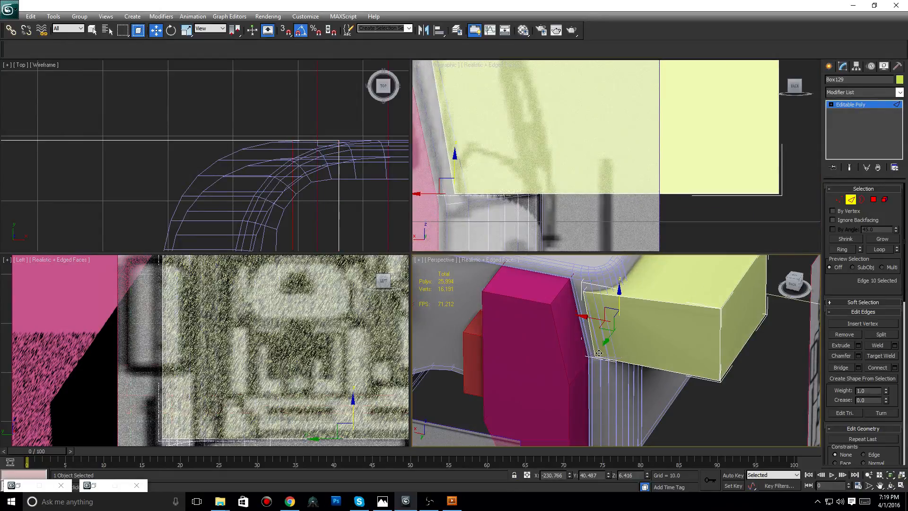
middle_drag(455, 163, 509, 171)
drag(510, 170, 510, 175)
drag(484, 206, 498, 205)
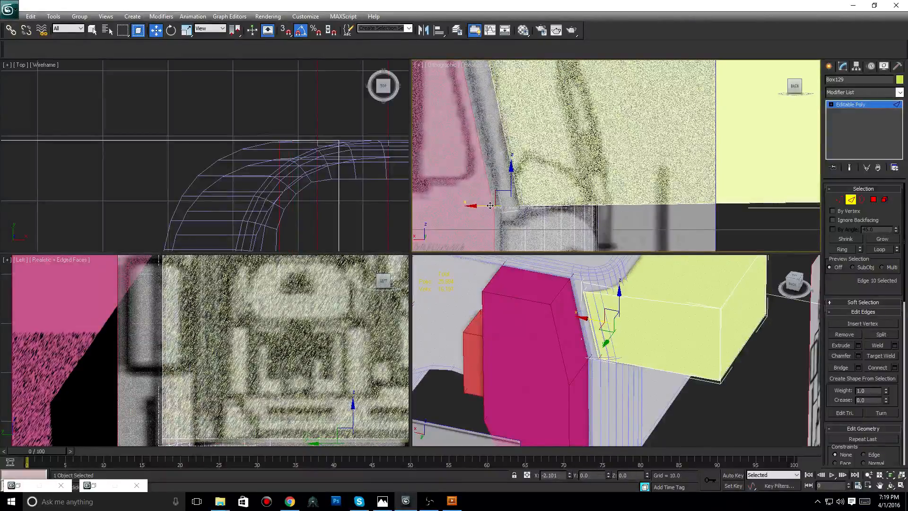
- Raise the yellow box's lower front edge to Z 12.928 so its underside slopes upward away from the cab
middle_drag(536, 136, 562, 225)
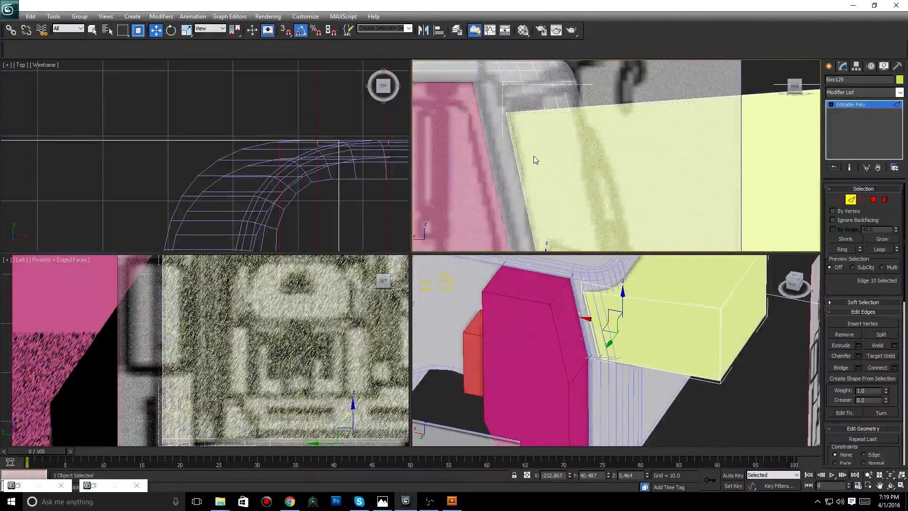
middle_drag(533, 155, 642, 158)
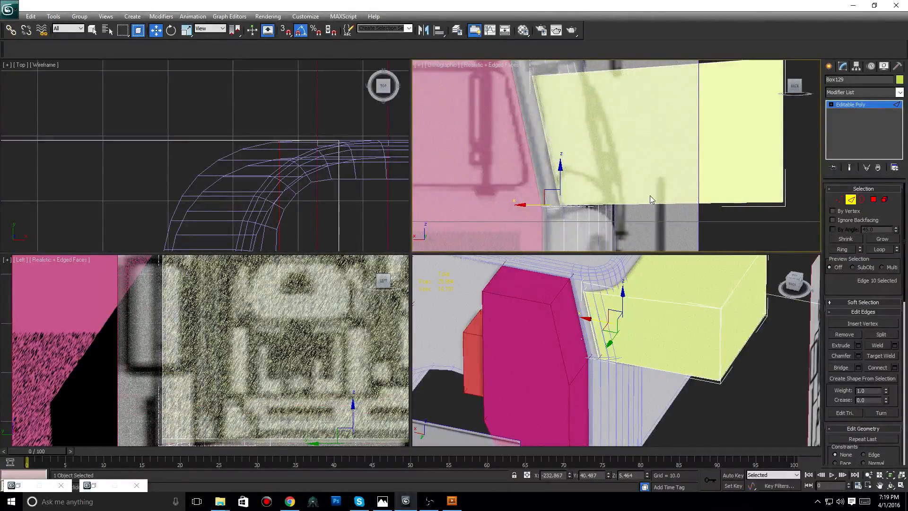
middle_drag(649, 194, 624, 188)
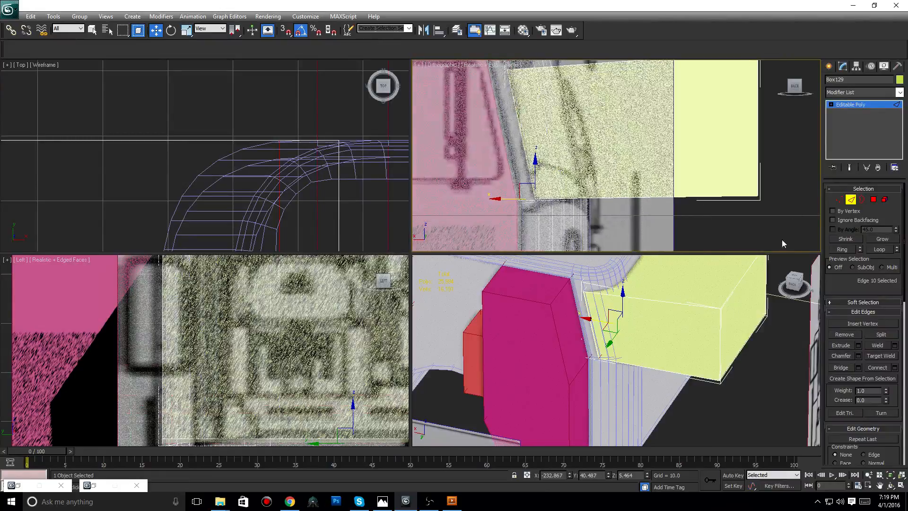
click(743, 350)
drag(737, 175, 723, 155)
- Lower the yellow box's lower rear edge to Z 4.711, closer to the windshield's bottom line
middle_drag(590, 213, 647, 183)
scroll(647, 182, up, 4)
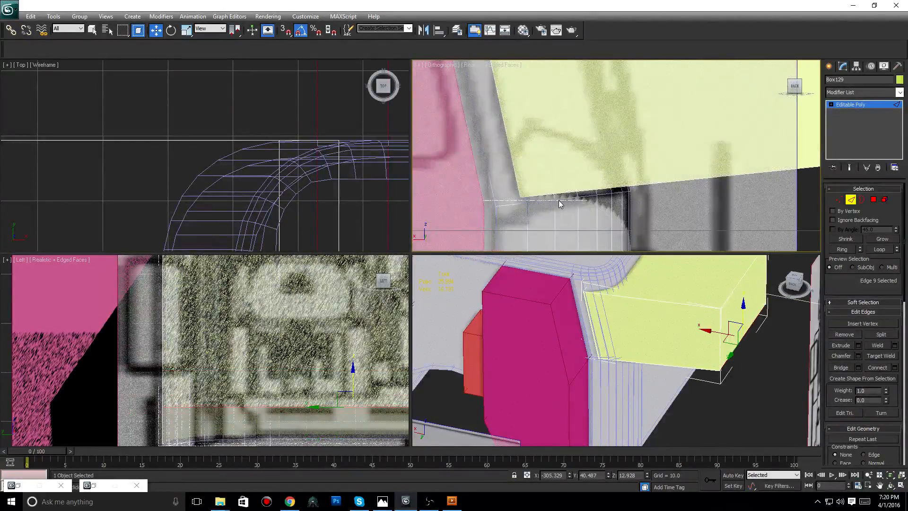
click(600, 355)
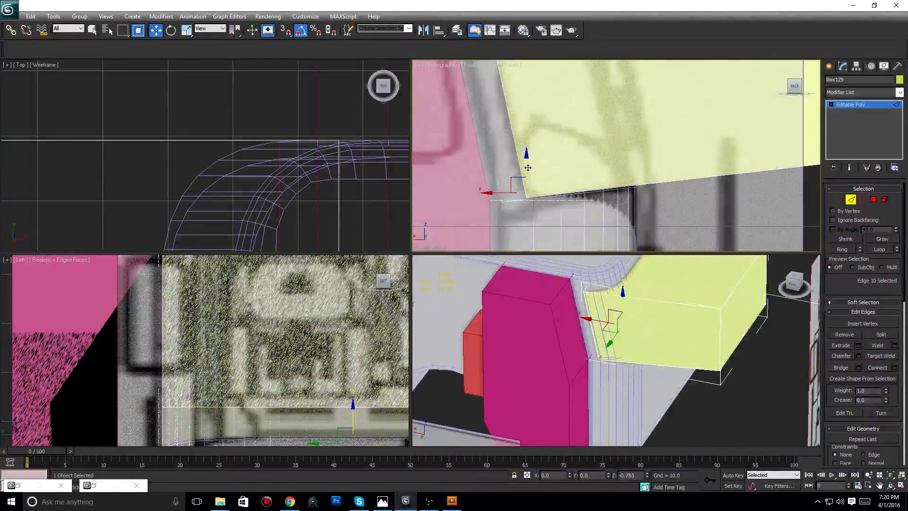
- Turn on 3D snapping and snap the yellow box's lower rear edge down to Z 4.511
scroll(253, 281, down, 4)
scroll(254, 281, down, 4)
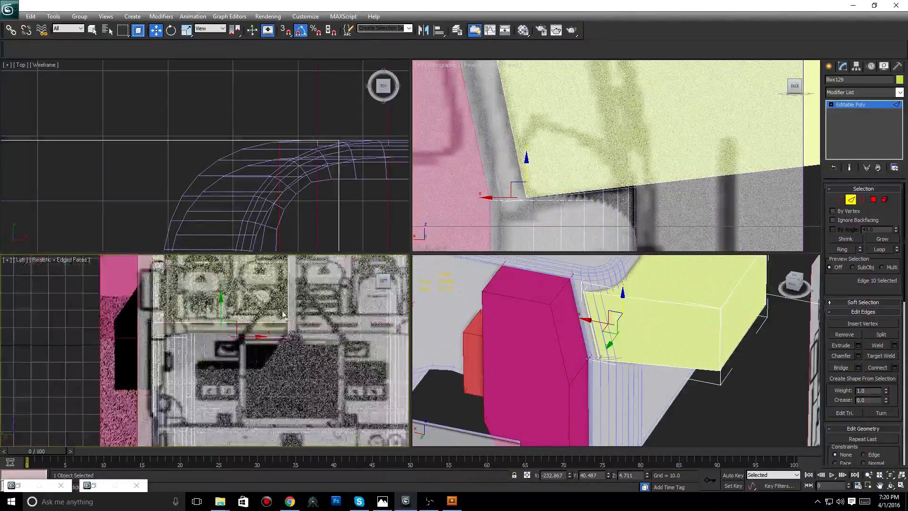
scroll(276, 325, up, 3)
mouse_move(273, 320)
middle_down()
mouse_move(255, 330)
mouse_move(255, 323)
middle_up()
scroll(255, 323, up, 2)
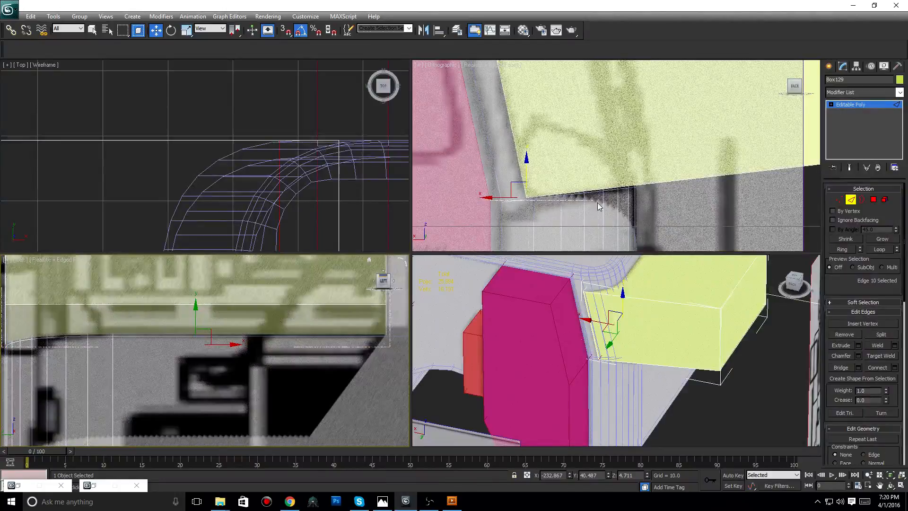
scroll(559, 182, up, 5)
middle_drag(548, 204, 603, 174)
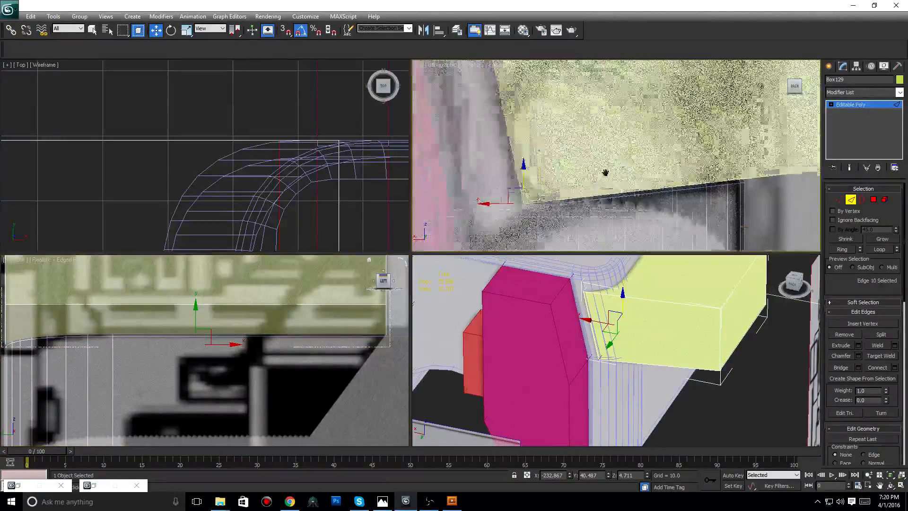
scroll(627, 160, up, 2)
middle_drag(551, 186, 604, 155)
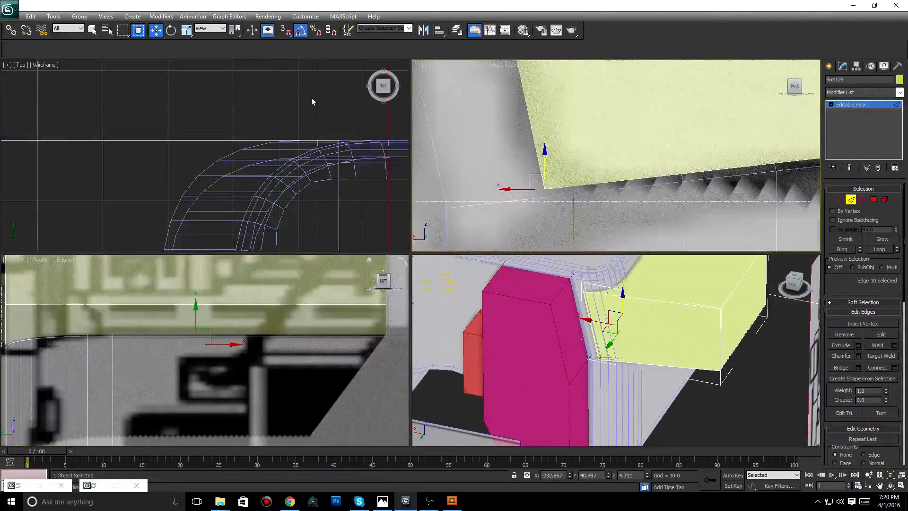
key(s)
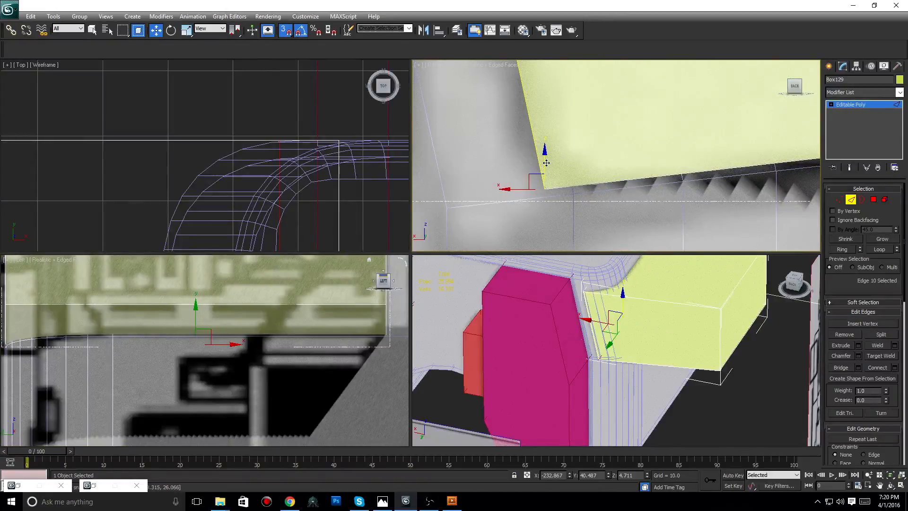
drag(546, 163, 595, 203)
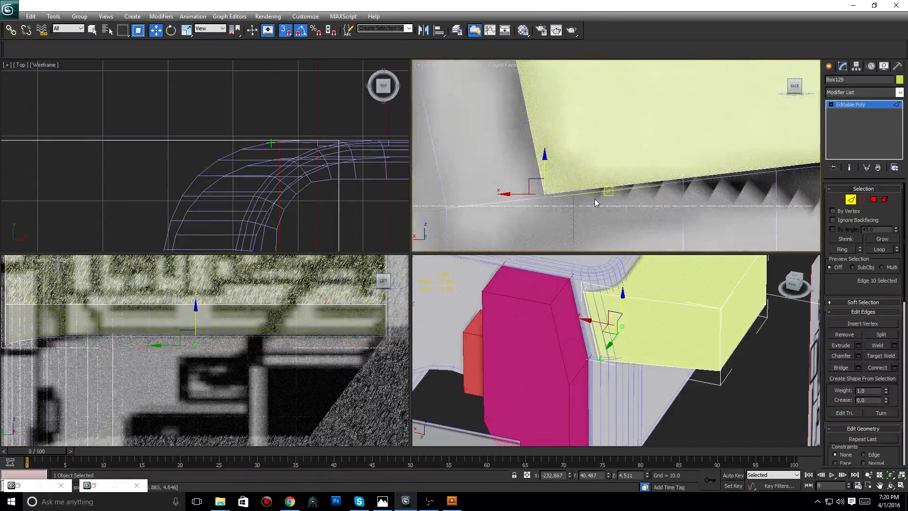
- Turn off snapping and raise the yellow box's upper front edge to Z 77.915 so its top slopes up from the cab
scroll(639, 218, down, 5)
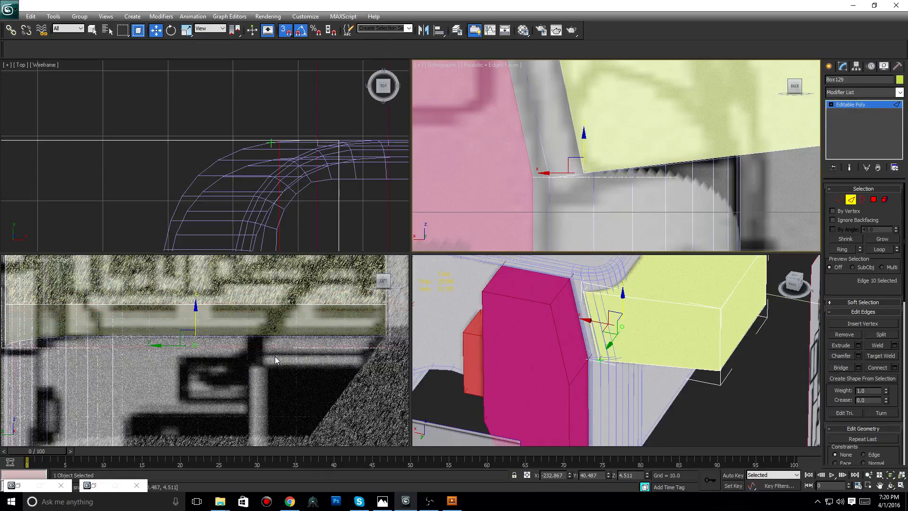
scroll(597, 227, down, 5)
scroll(630, 194, up, 2)
middle_drag(638, 157, 620, 198)
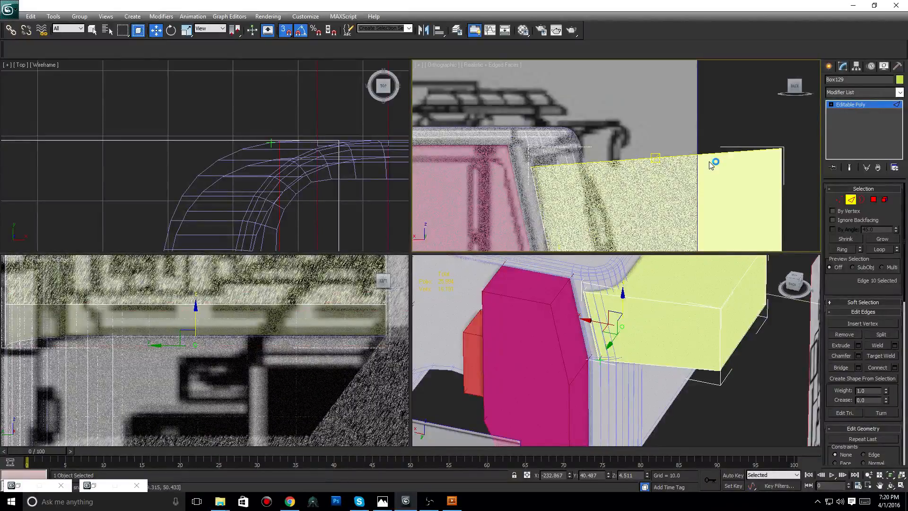
mouse_move(710, 164)
mouse_down()
mouse_move(718, 35)
mouse_move(718, 44)
mouse_up()
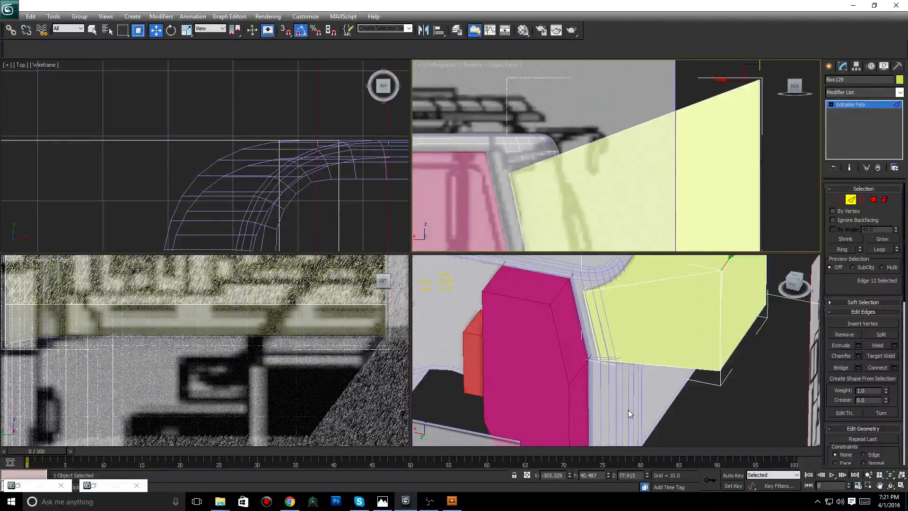
- Deselect the edge and examine how the sloped yellow box meets the cab's rounded corner and the windshield blueprint
middle_drag(759, 324, 679, 369)
click(797, 283)
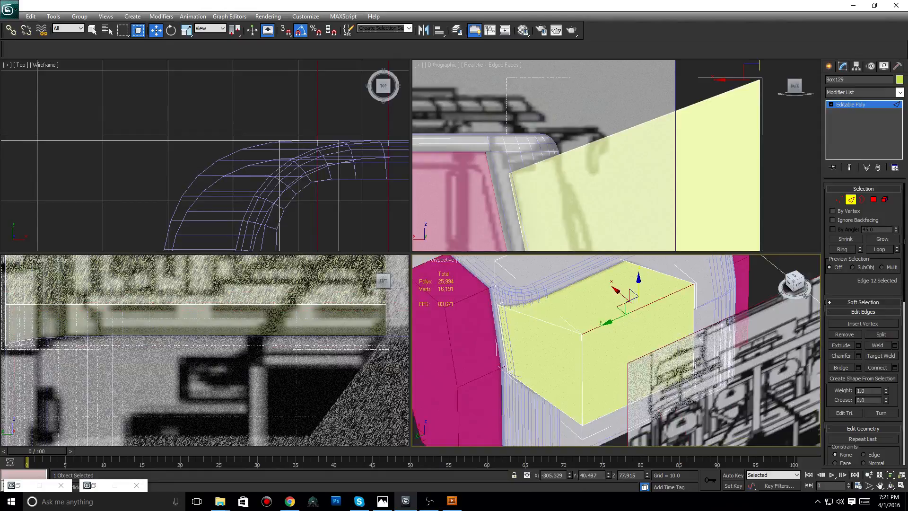
drag(797, 283, 740, 310)
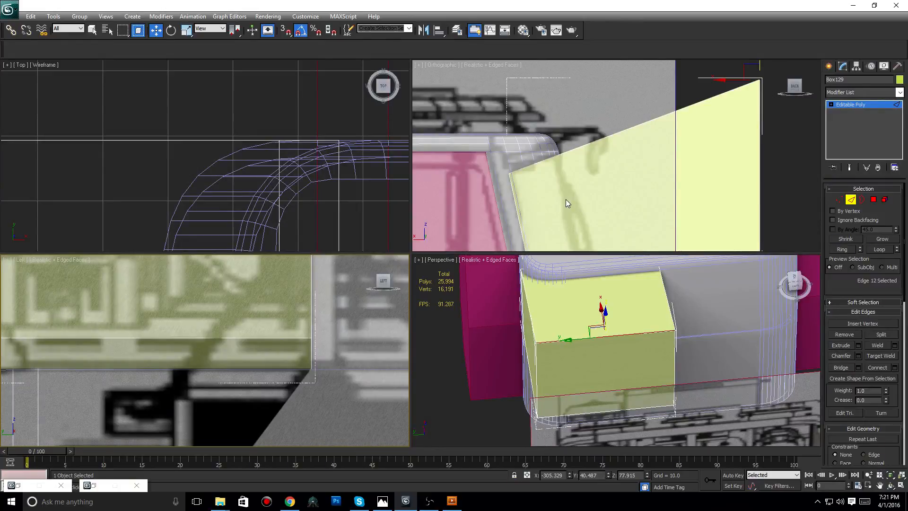
click(439, 394)
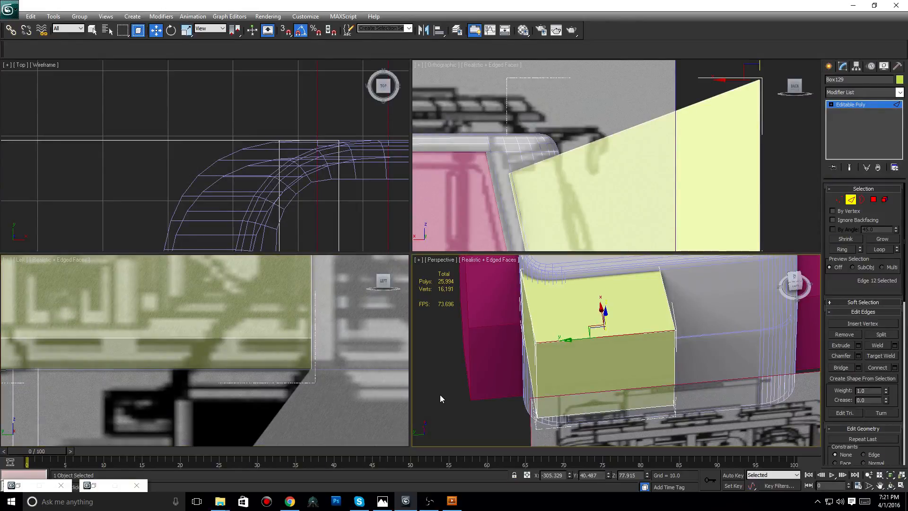
drag(796, 290, 827, 282)
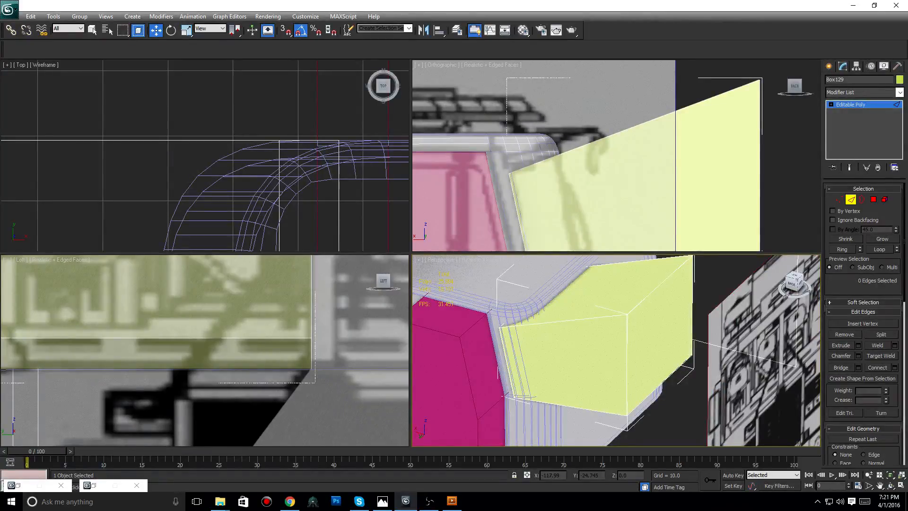
scroll(594, 134, down, 5)
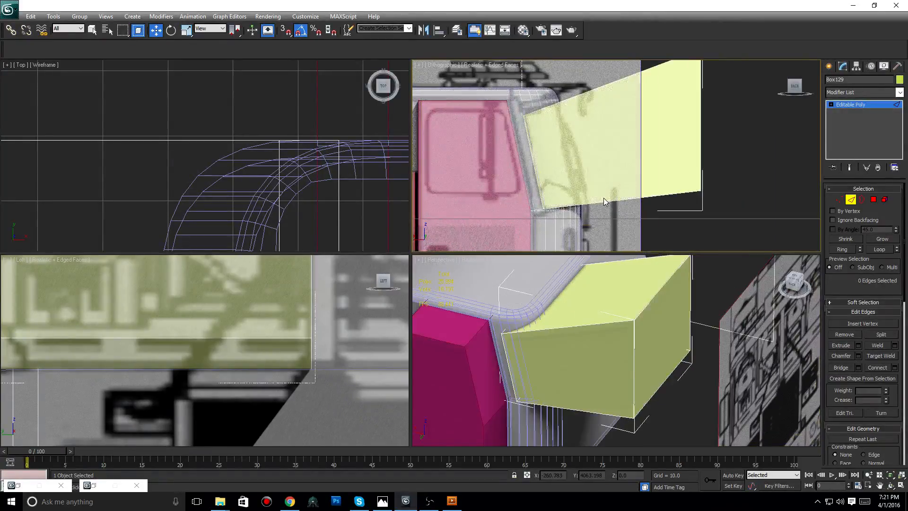
scroll(674, 190, up, 8)
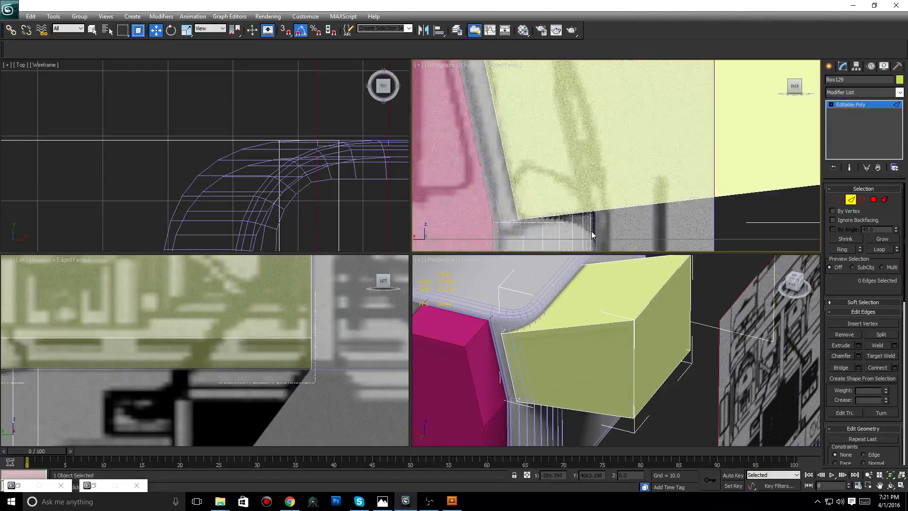
scroll(702, 126, up, 2)
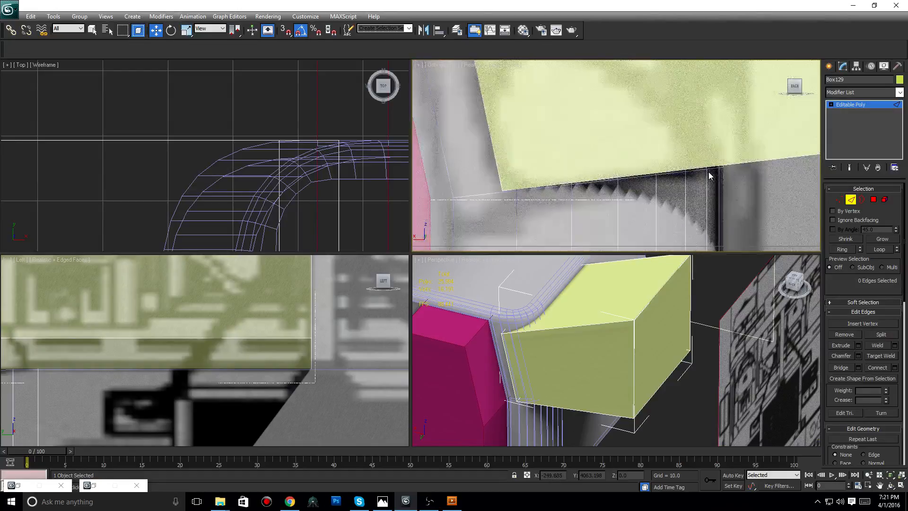
middle_drag(189, 350, 283, 357)
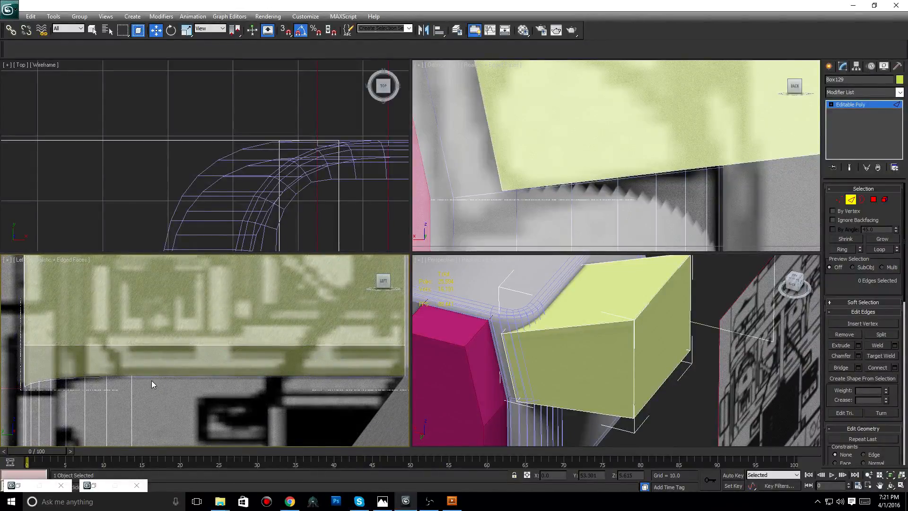
middle_drag(549, 373, 584, 356)
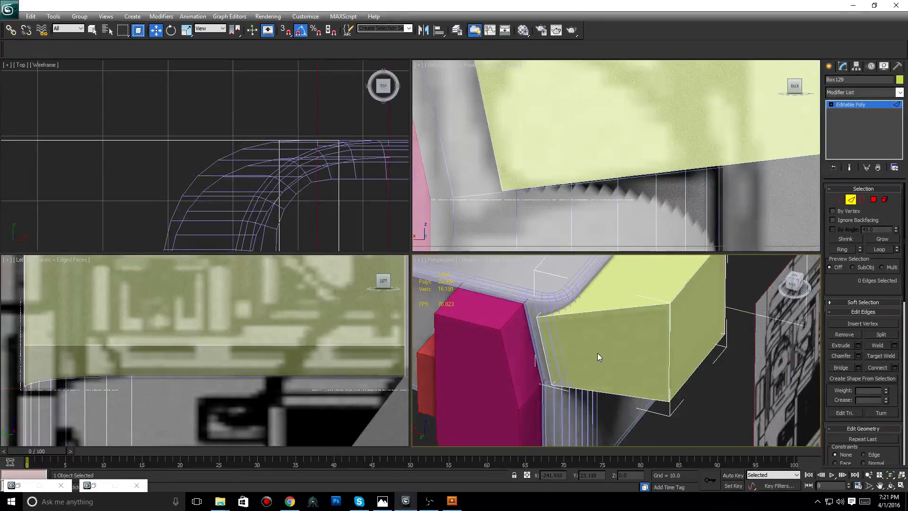
- Select the yellow box's lower and upper rear edges next to the cab and start a Chamfer with adjustable settings
click(550, 378)
click(557, 375)
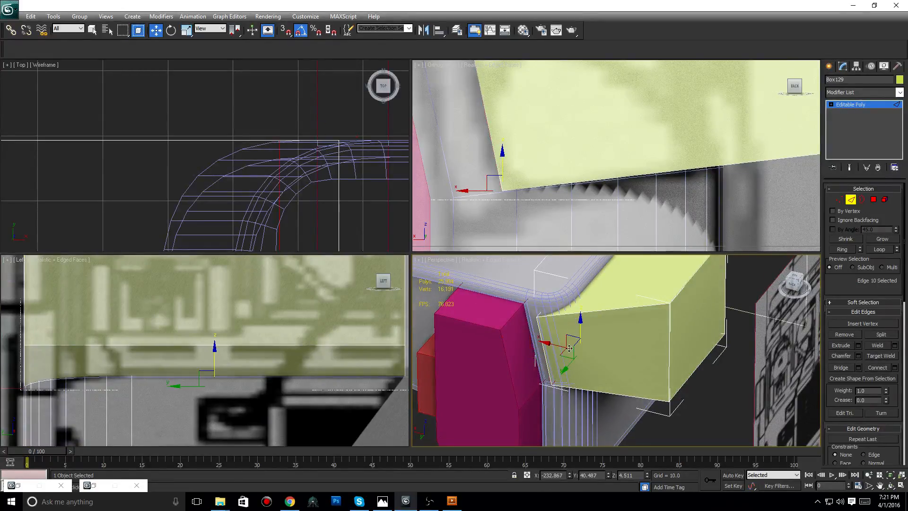
ctrl+click(542, 311)
scroll(655, 217, down, 5)
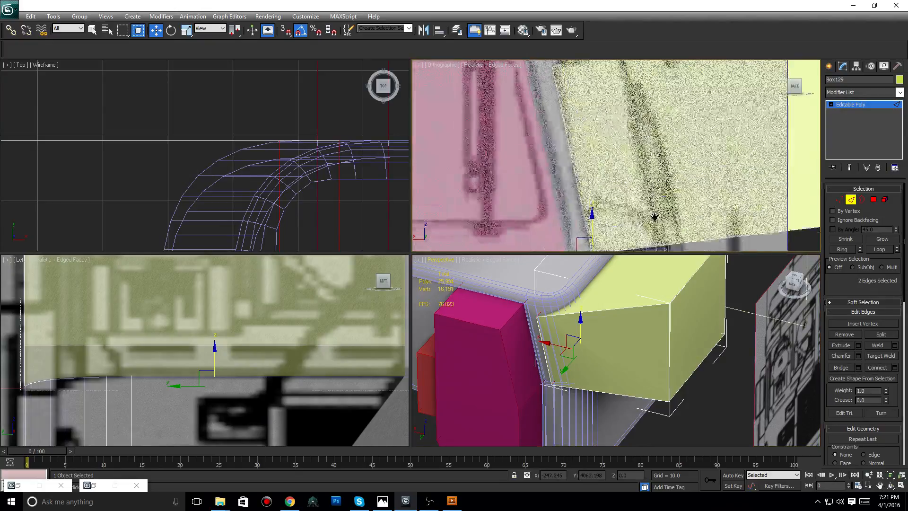
middle_drag(640, 128, 643, 217)
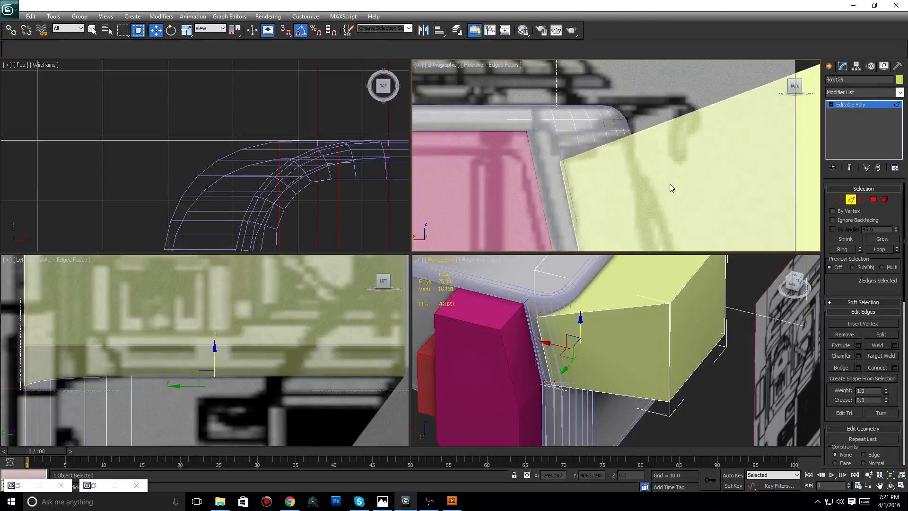
click(858, 355)
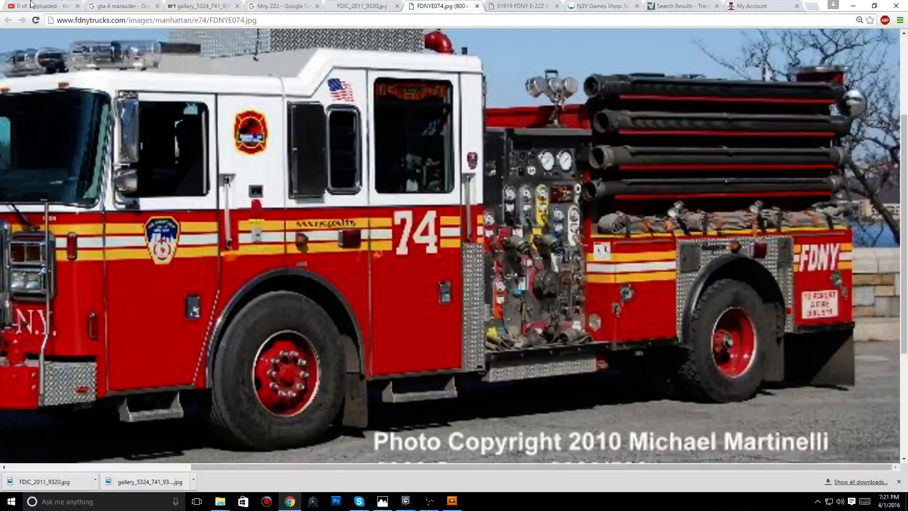
- Switch to Chrome to check the YouTube upload page, and return to 3ds Max
click(31, 4)
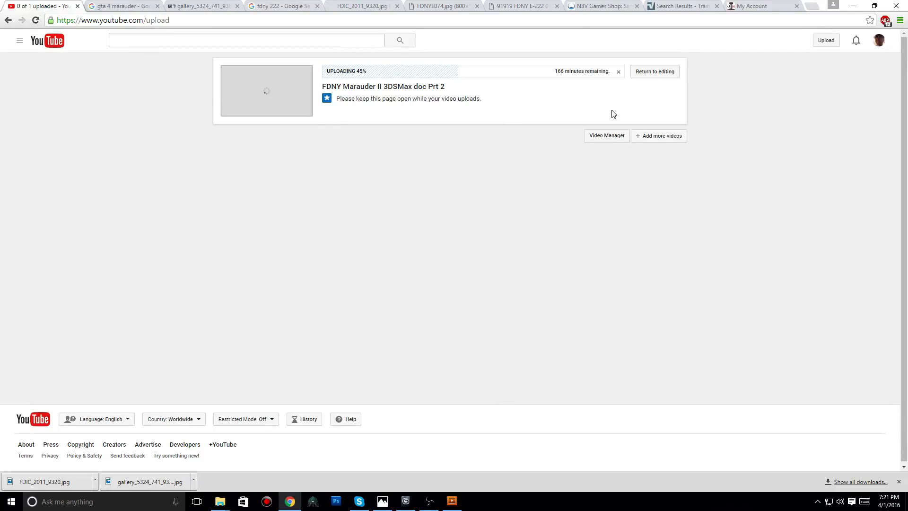
click(854, 6)
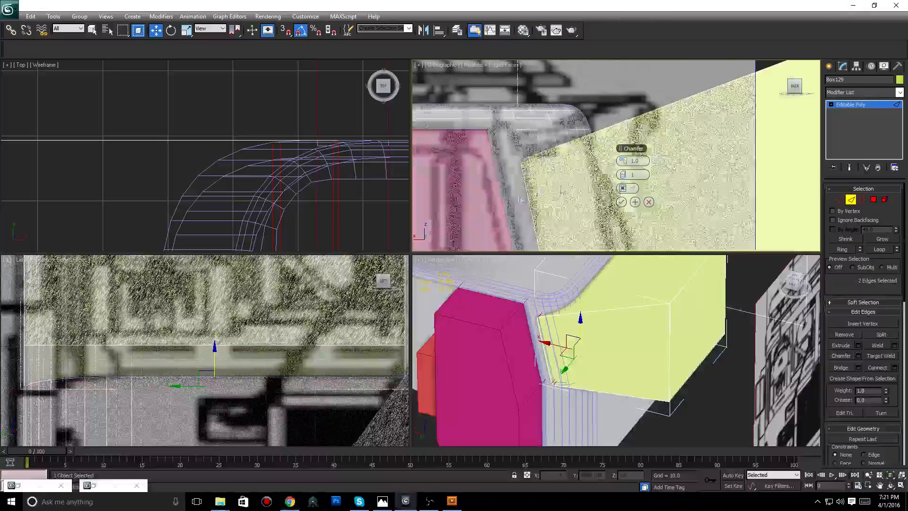
- Set the chamfer on the yellow box's rear edges to 5 segments and an amount of 3.614, comparing its corners with the blueprint
click(626, 175)
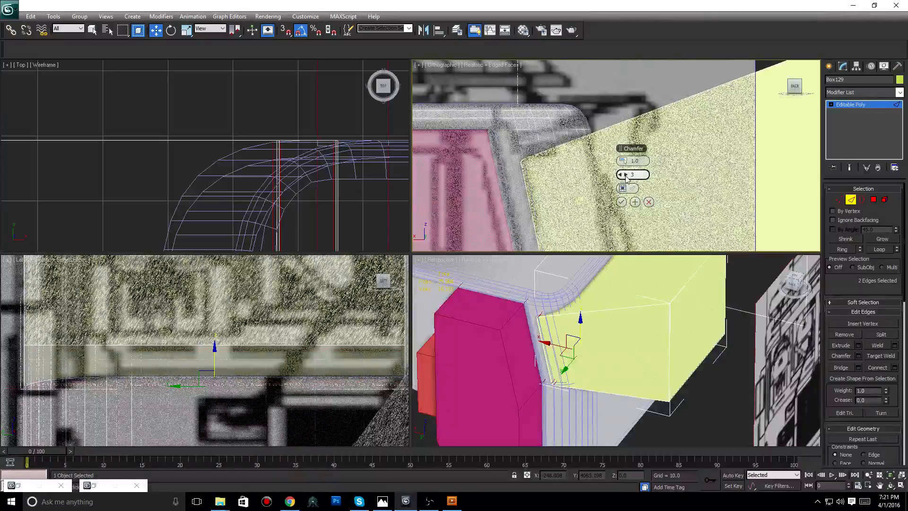
click(626, 176)
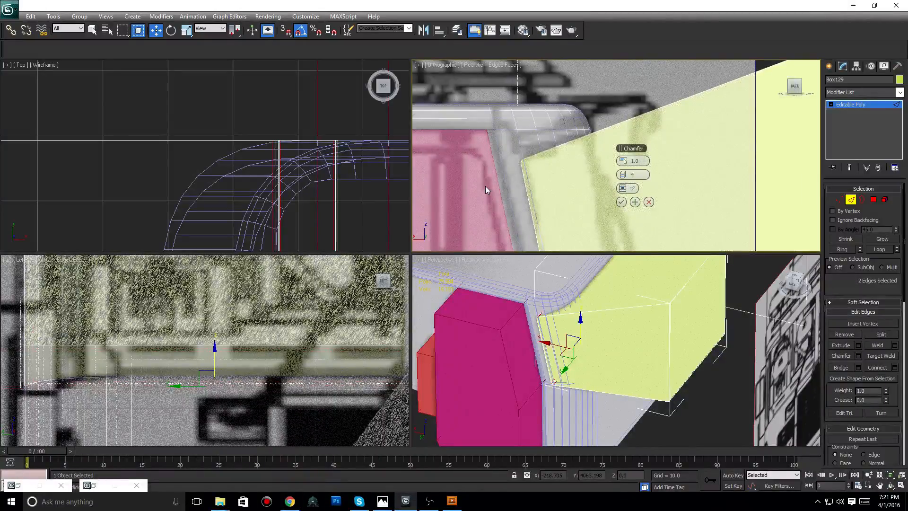
middle_drag(468, 186, 480, 182)
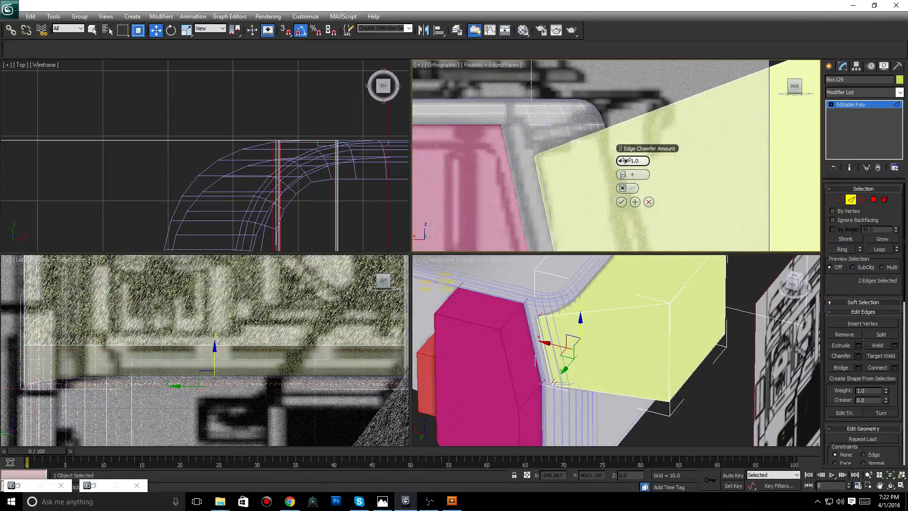
drag(623, 160, 631, 161)
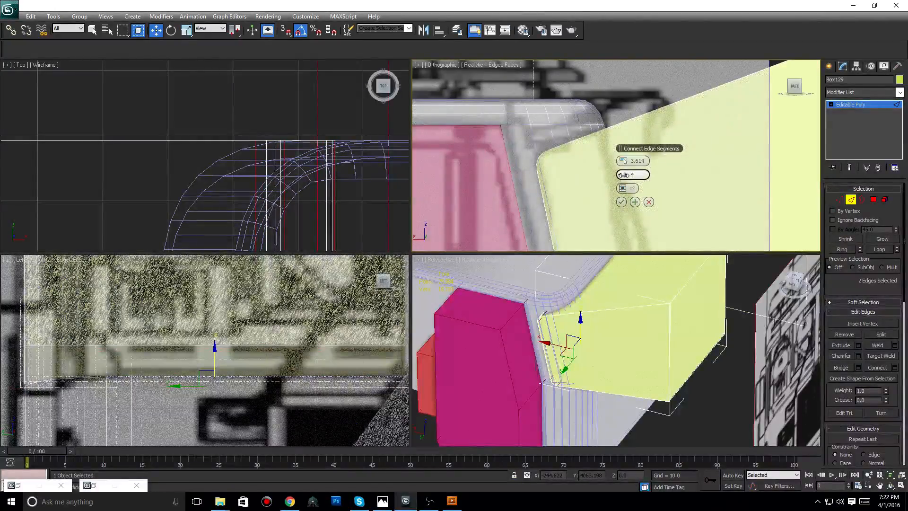
click(623, 175)
middle_drag(558, 200, 469, 95)
middle_drag(503, 188, 523, 136)
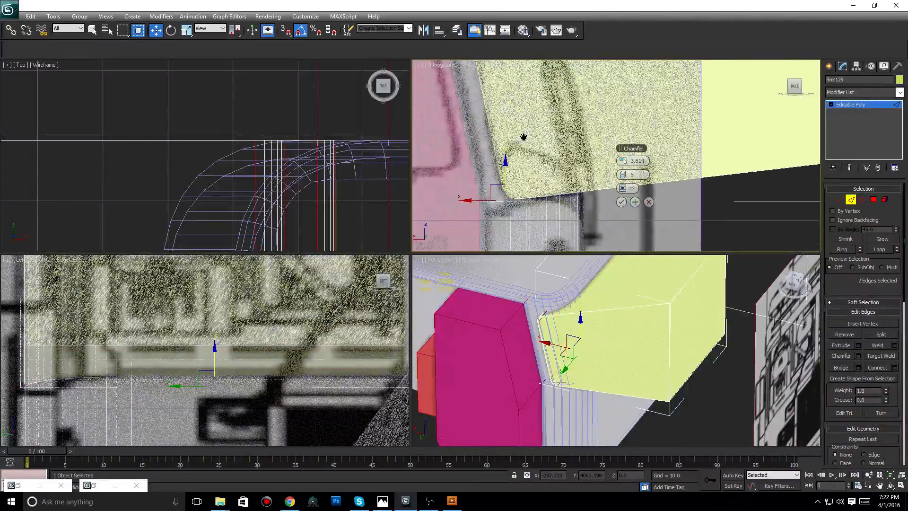
- Set the chamfer amount to 3.6 and apply the chamfer to the yellow box's two rear edges
middle_drag(596, 363, 661, 296)
scroll(656, 340, up, 3)
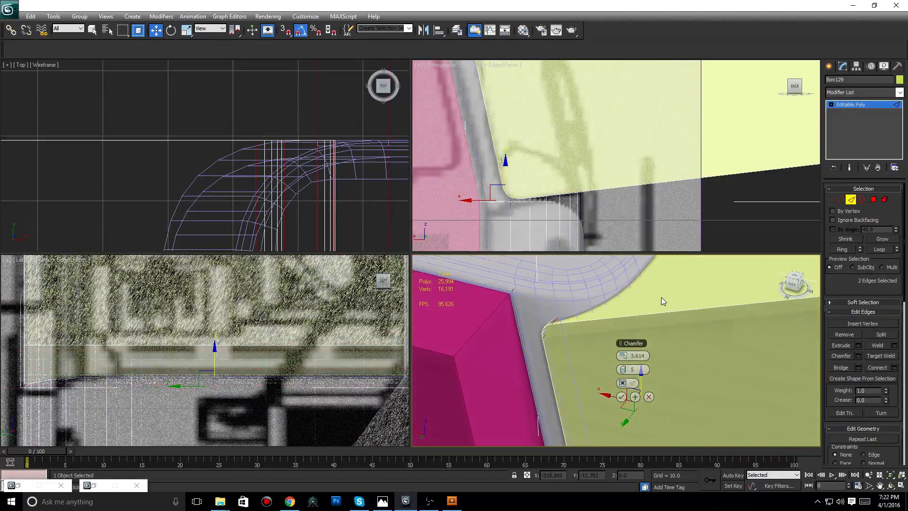
click(636, 355)
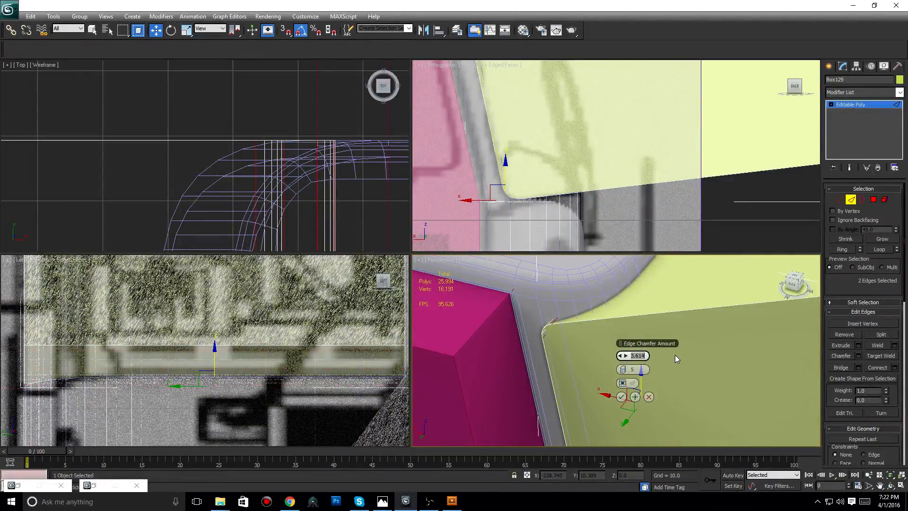
text(3)
key(Return)
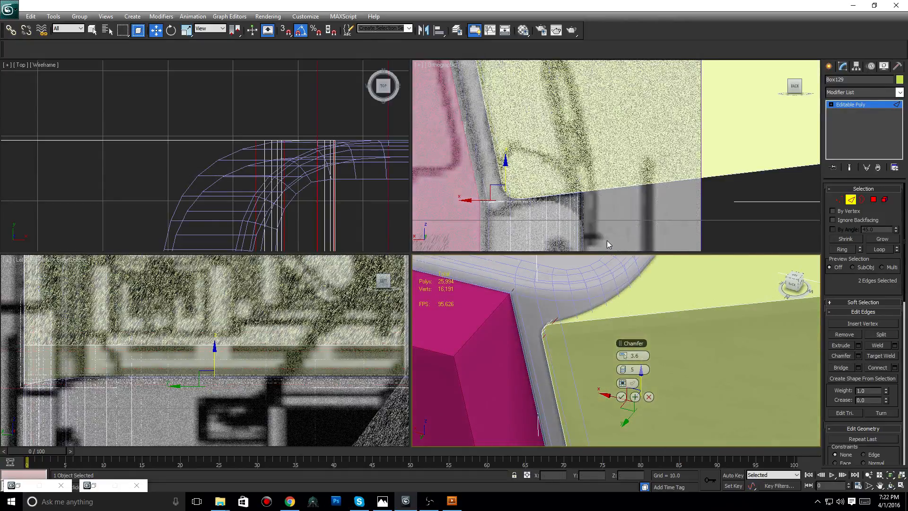
scroll(606, 240, down, 5)
middle_drag(608, 239, 614, 235)
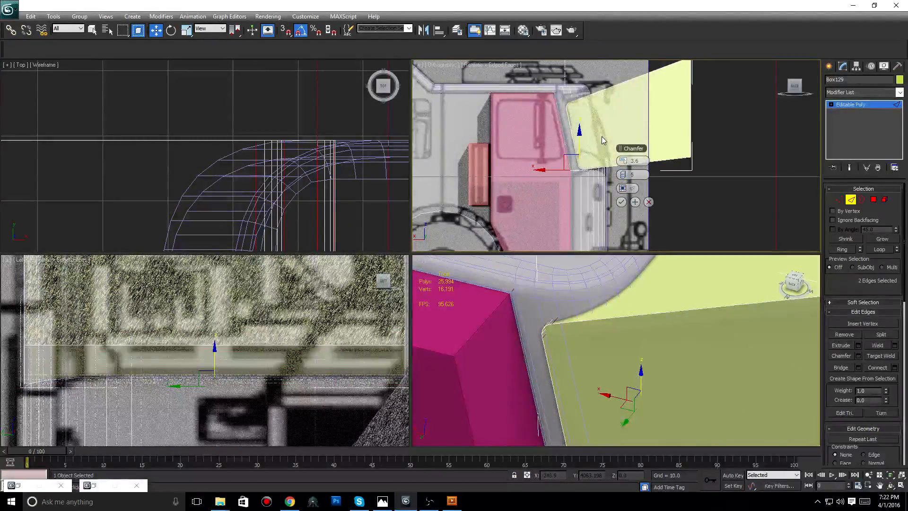
middle_drag(738, 147, 626, 152)
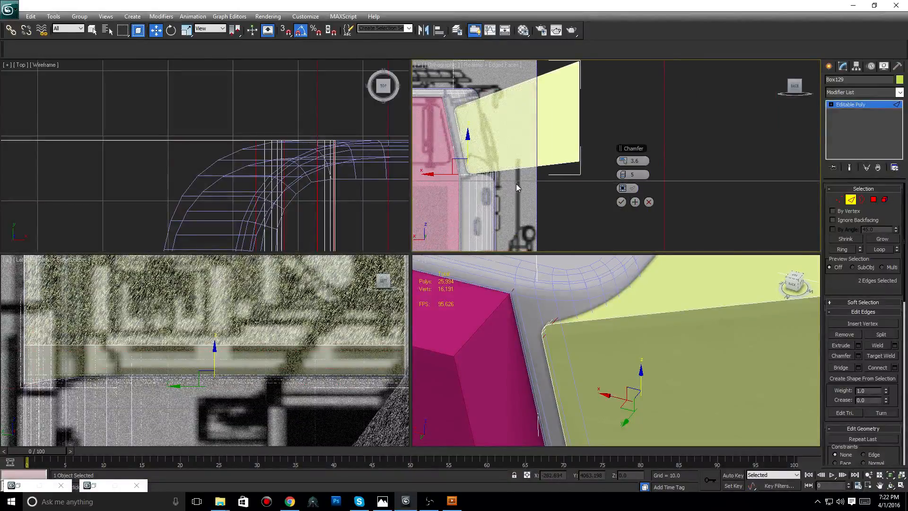
click(622, 202)
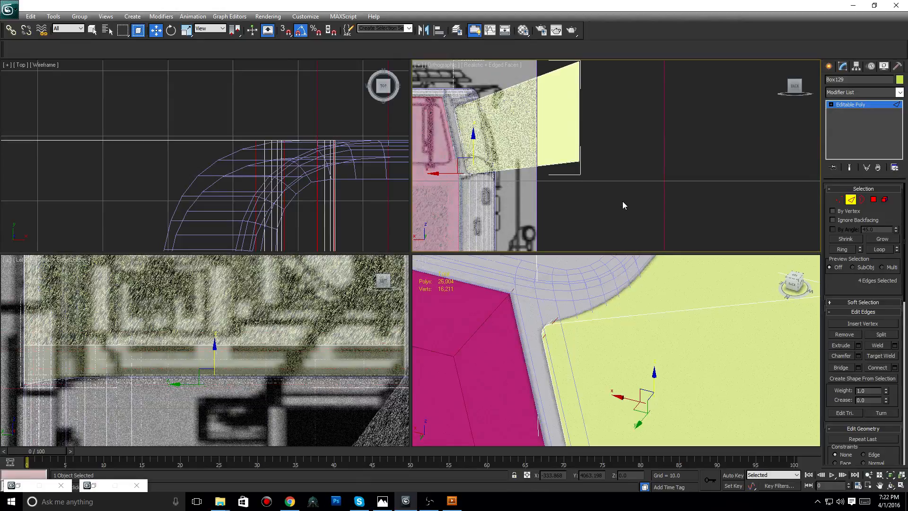
- Deselect the edges and examine how the chamfered yellow box meets the front of the cab
scroll(707, 325, down, 10)
click(728, 302)
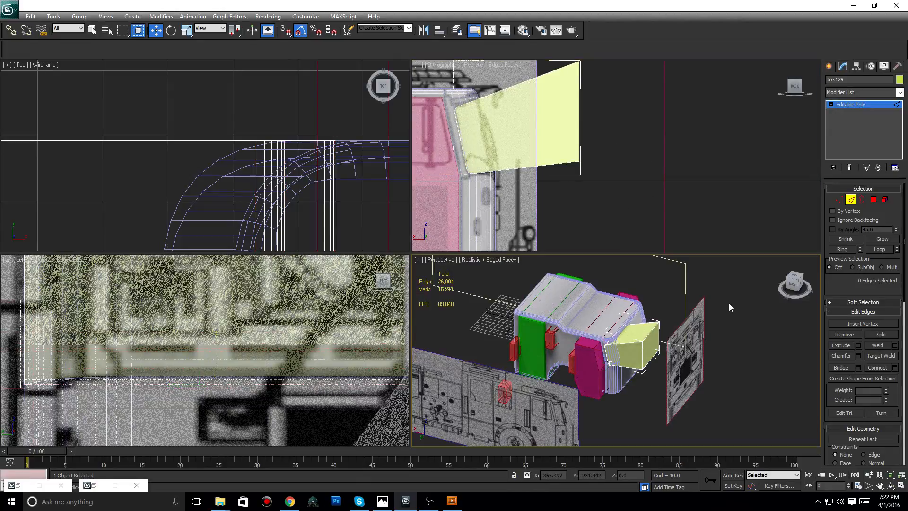
drag(793, 284, 787, 284)
alt+middle_drag(761, 345, 676, 326)
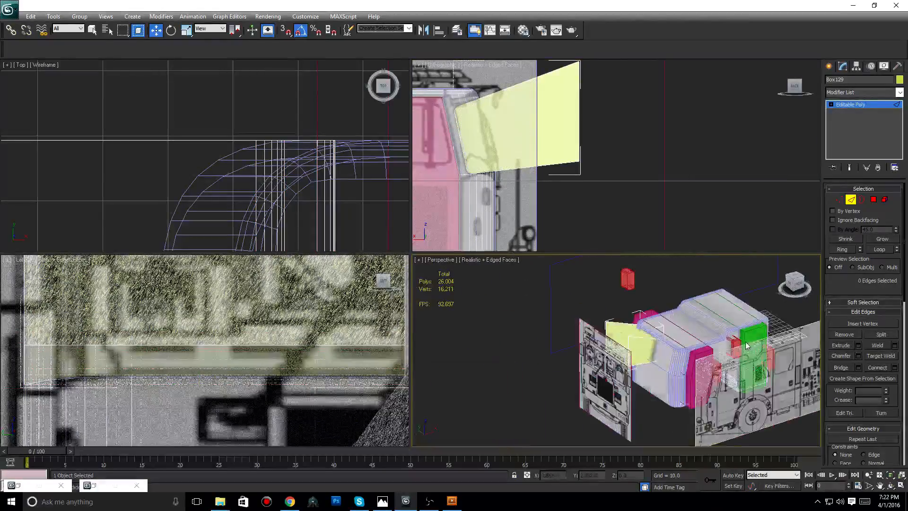
scroll(670, 323, up, 6)
alt+middle_drag(573, 408, 558, 322)
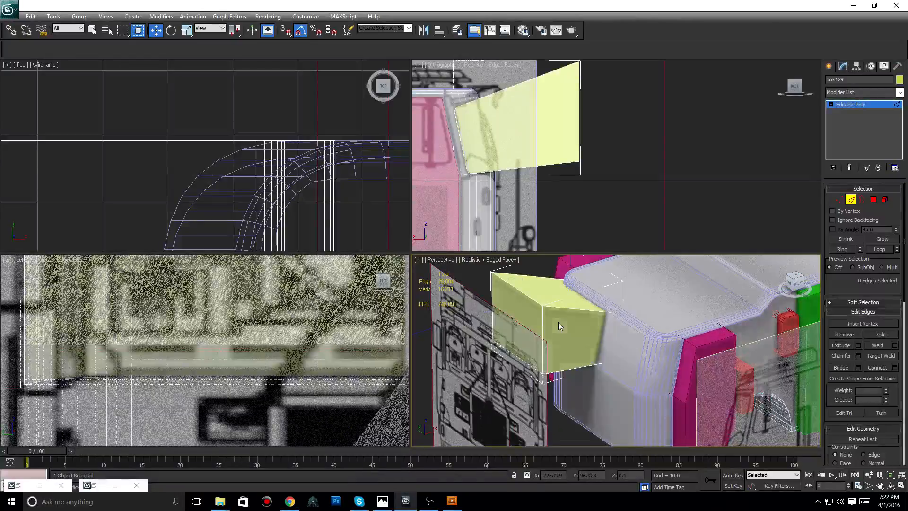
scroll(577, 326, up, 5)
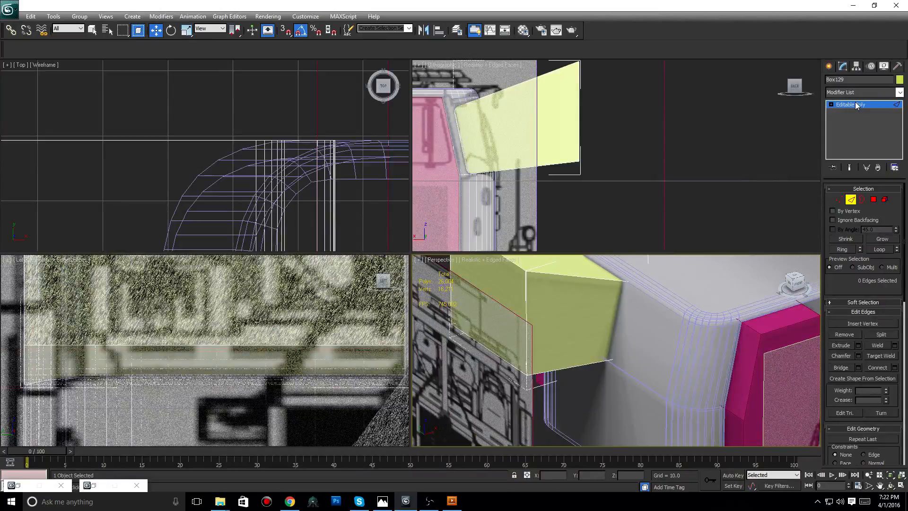
- Center the yellow box's pivot point to the object
click(855, 66)
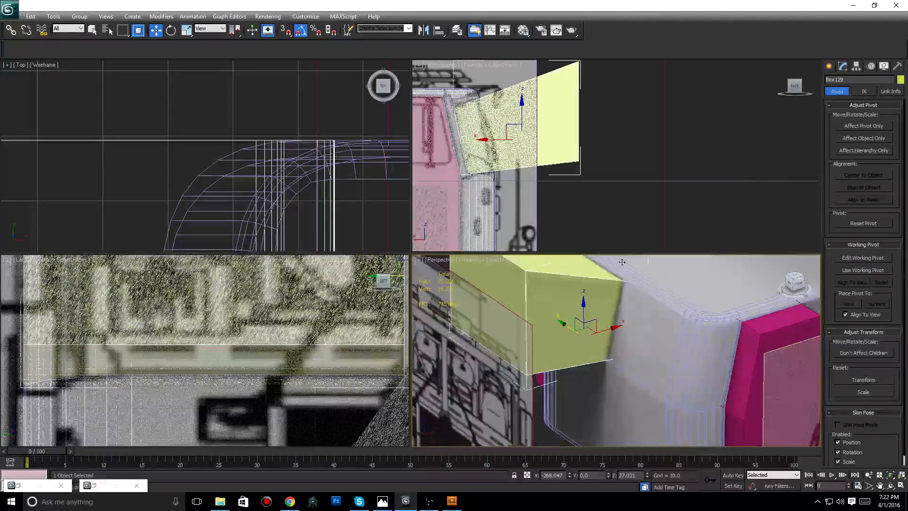
click(876, 126)
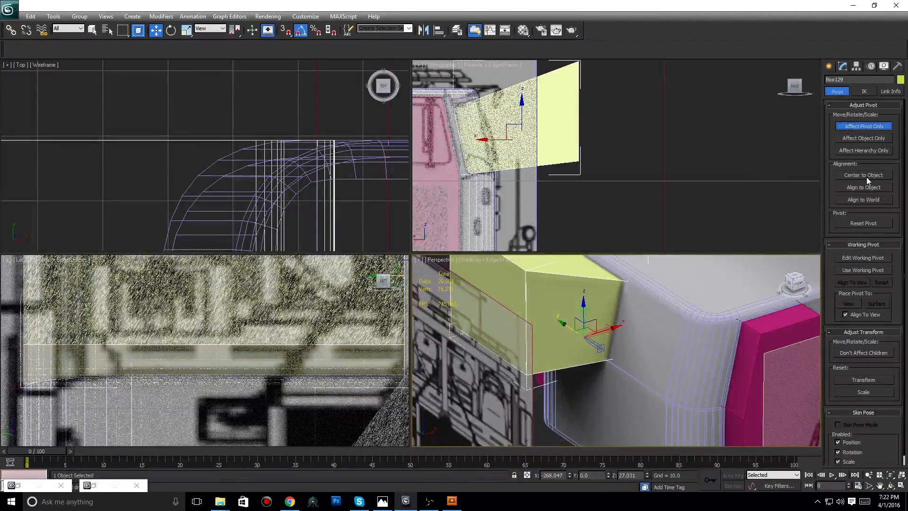
click(866, 175)
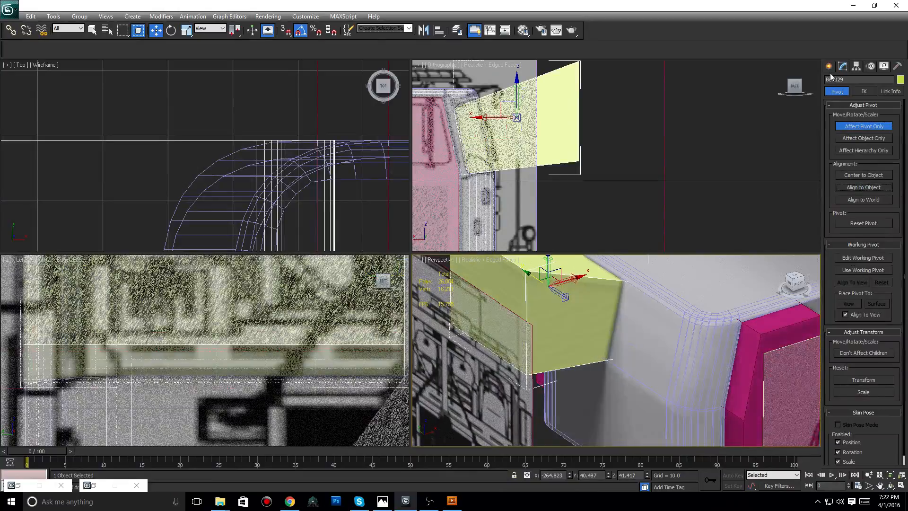
click(828, 67)
- Clone the yellow box in place
right_click(569, 310)
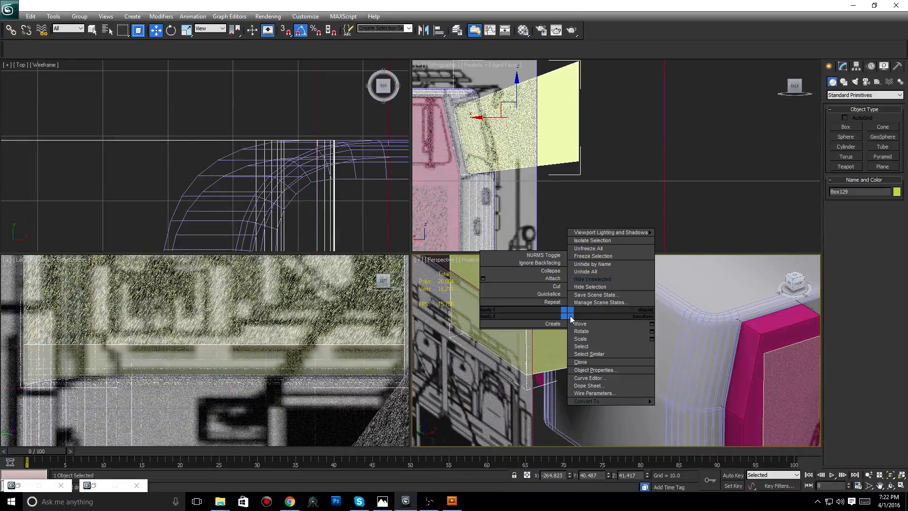
click(586, 363)
click(418, 288)
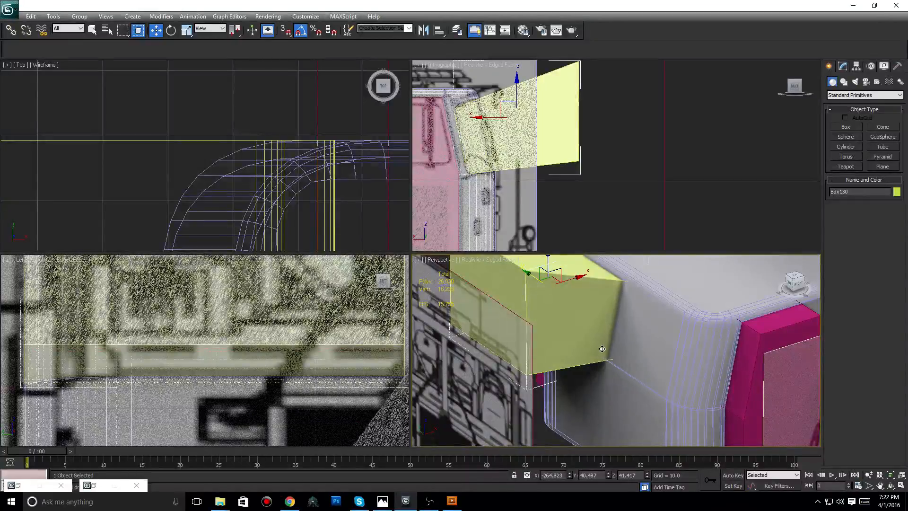
scroll(368, 320, down, 3)
middle_drag(367, 320, 310, 399)
scroll(310, 399, up, 3)
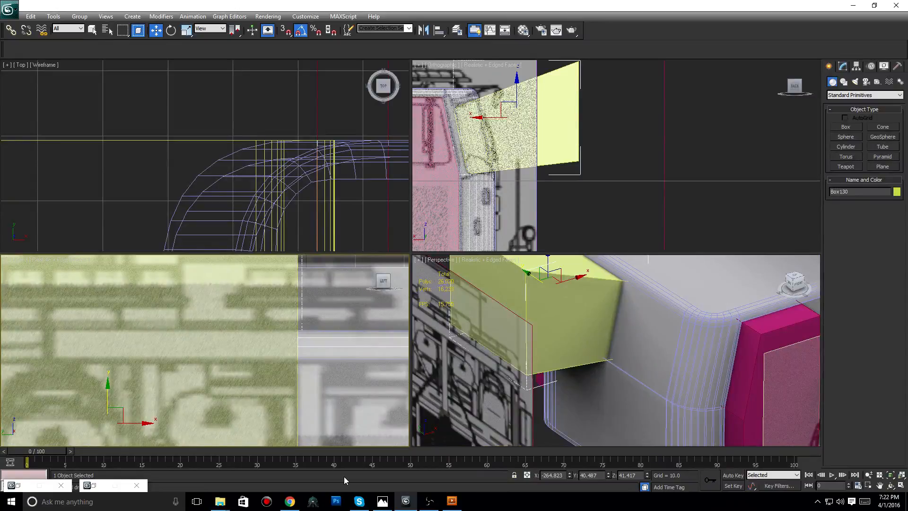
- Switch to Chrome to study the windshield shape in the FDNY engine 222 and 74 reference photos, and return to 3ds Max
click(289, 501)
click(601, 6)
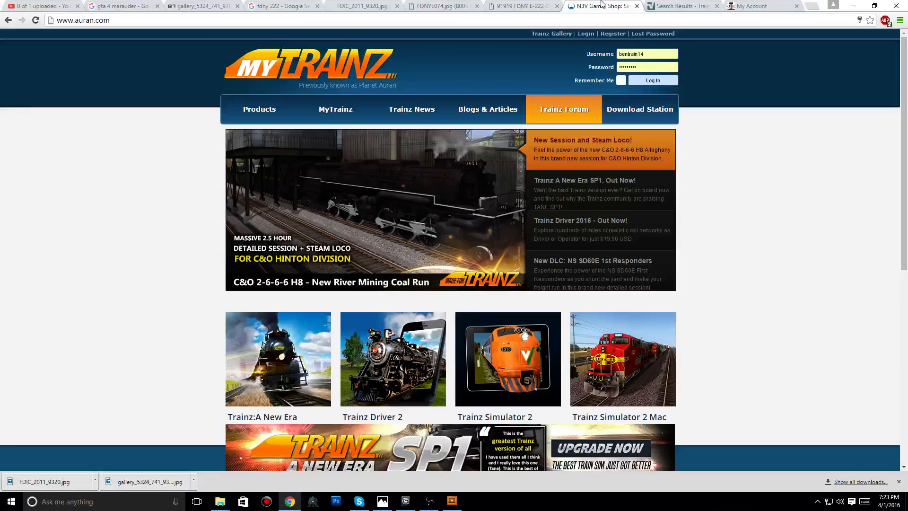
click(518, 5)
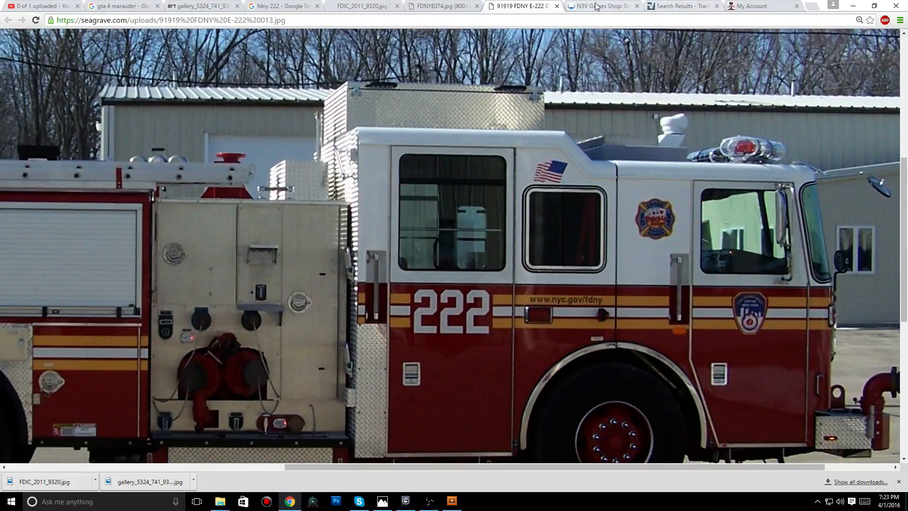
click(411, 4)
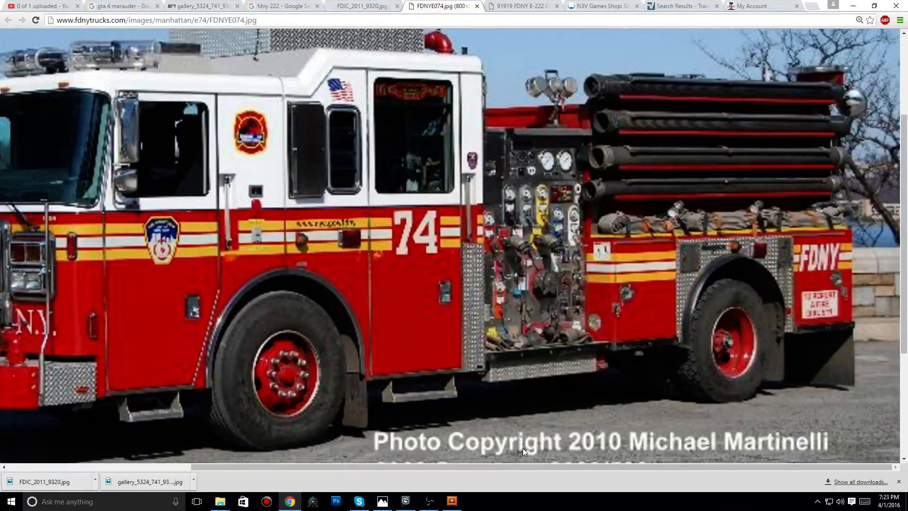
drag(517, 467, 402, 467)
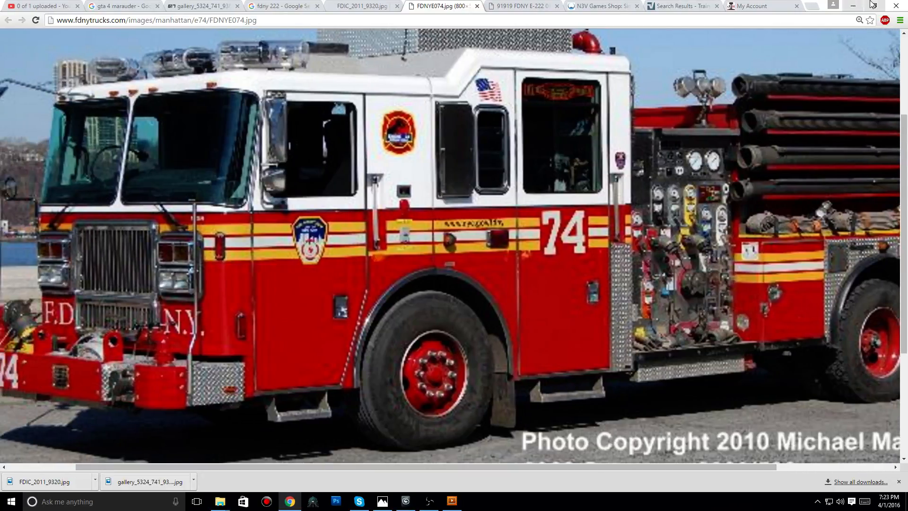
click(851, 5)
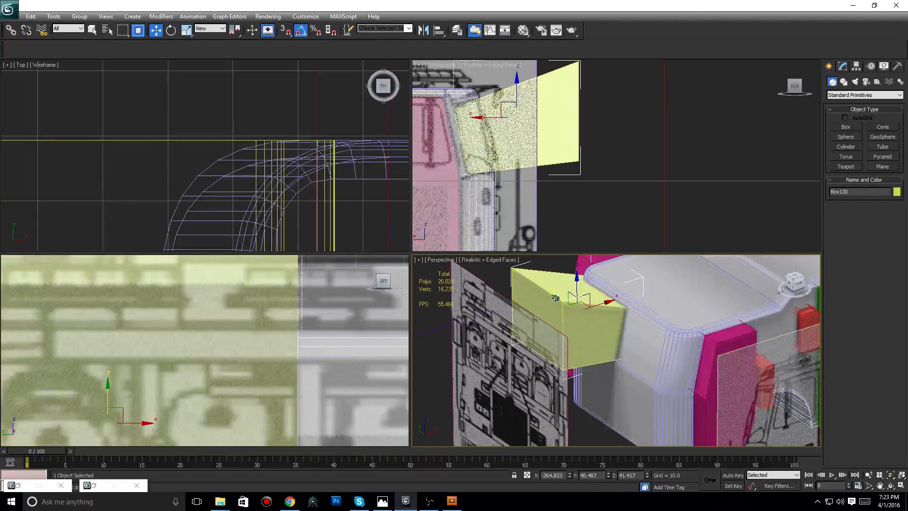
- Delete the cloned yellow box and select the original box for modifying
drag(555, 298, 609, 336)
key(Delete)
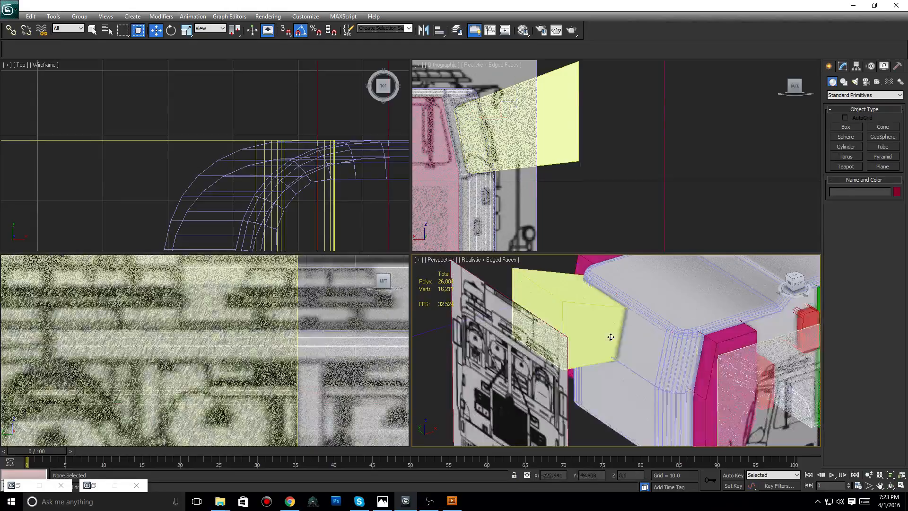
scroll(597, 297, up, 3)
middle_drag(577, 285, 656, 344)
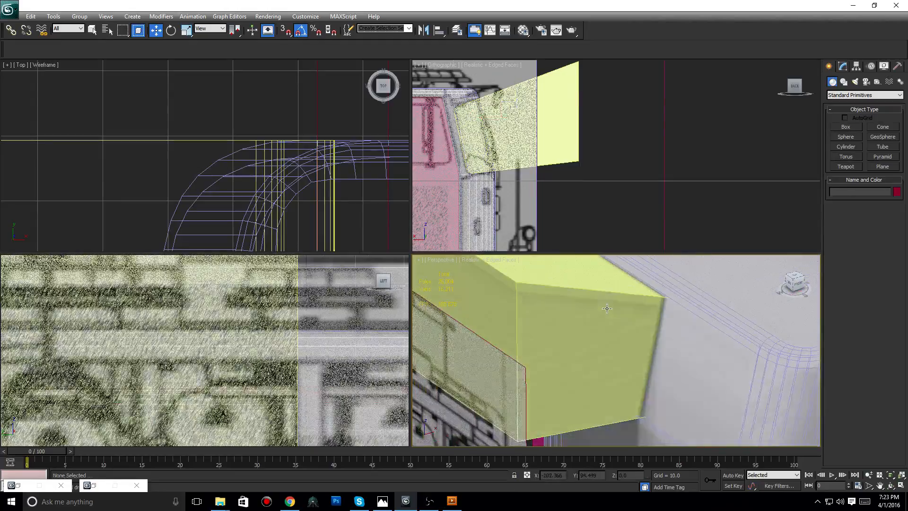
click(604, 309)
click(842, 66)
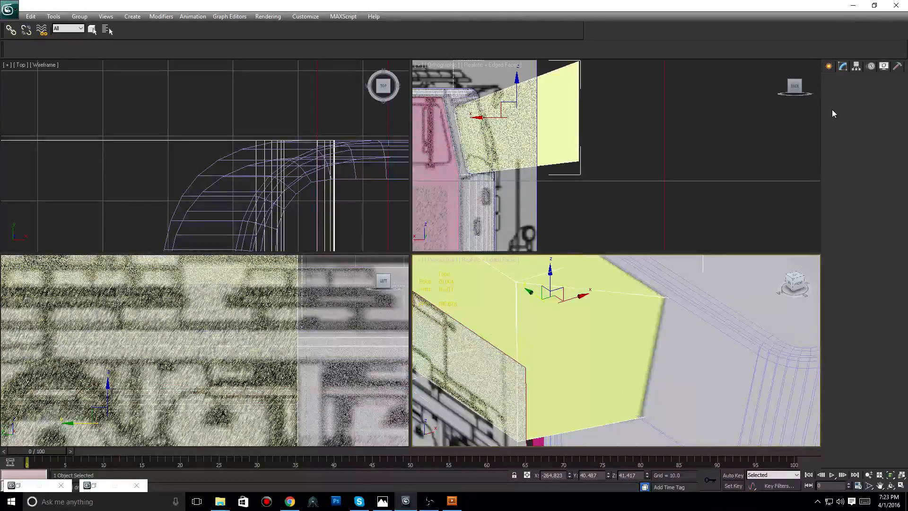
- Try to chamfer the top and bottom edges at the yellow box's inner end by 3.6 with 5 segments
click(850, 199)
middle_drag(300, 345, 277, 288)
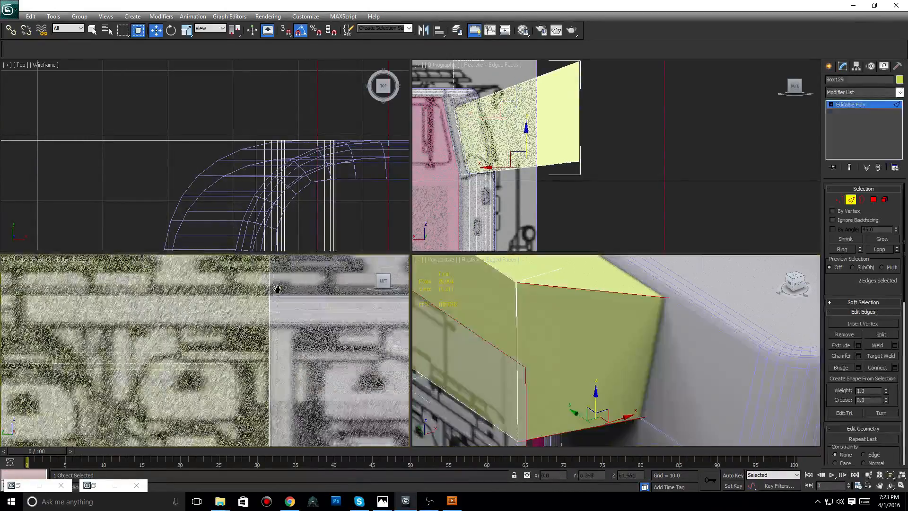
scroll(285, 283, down, 5)
scroll(227, 411, up, 6)
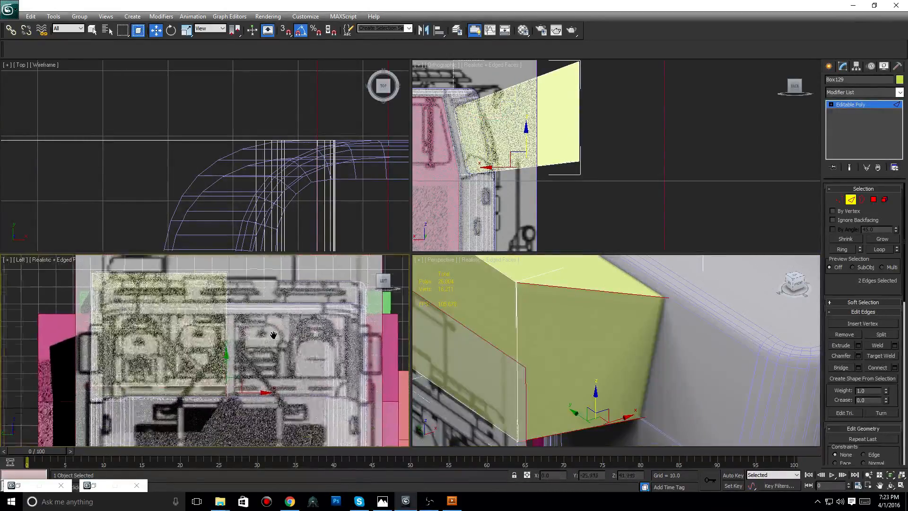
scroll(274, 331, up, 4)
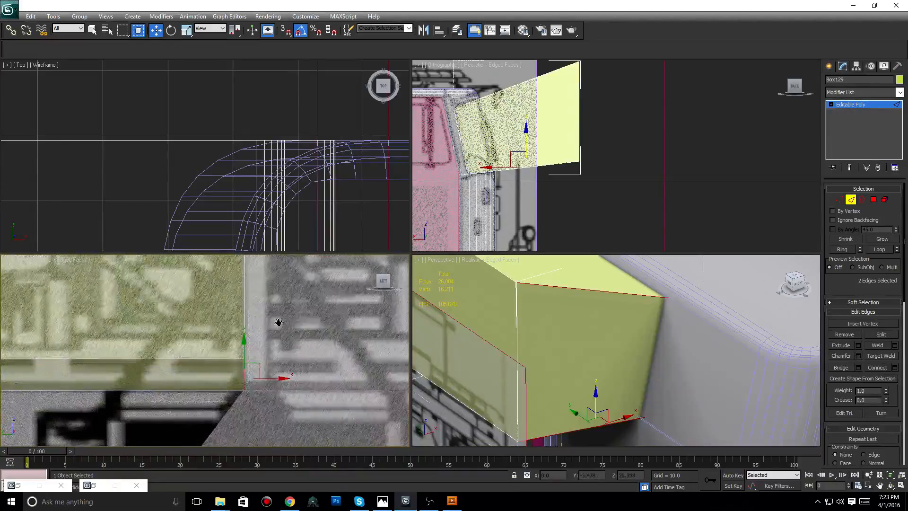
click(859, 356)
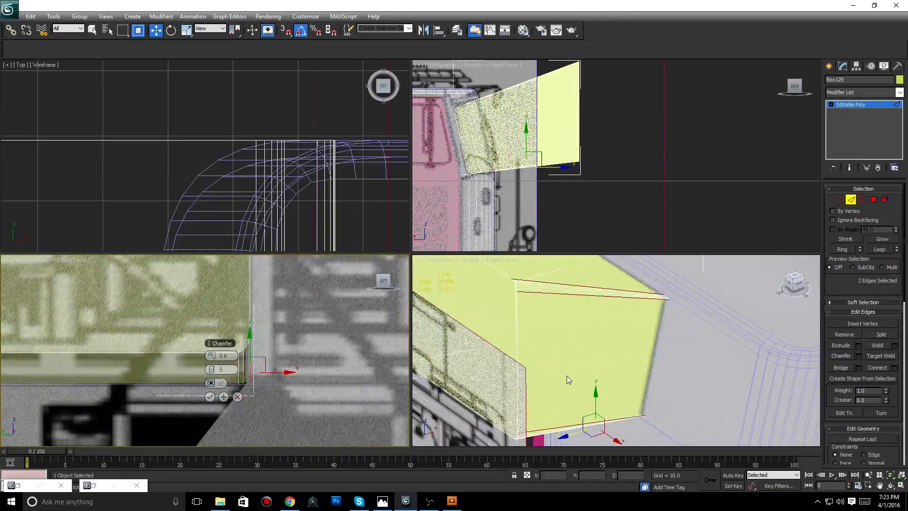
- Examine the previewed chamfer on the yellow box from several angles, comparing both ends against the cab and blueprint
middle_drag(673, 325, 591, 382)
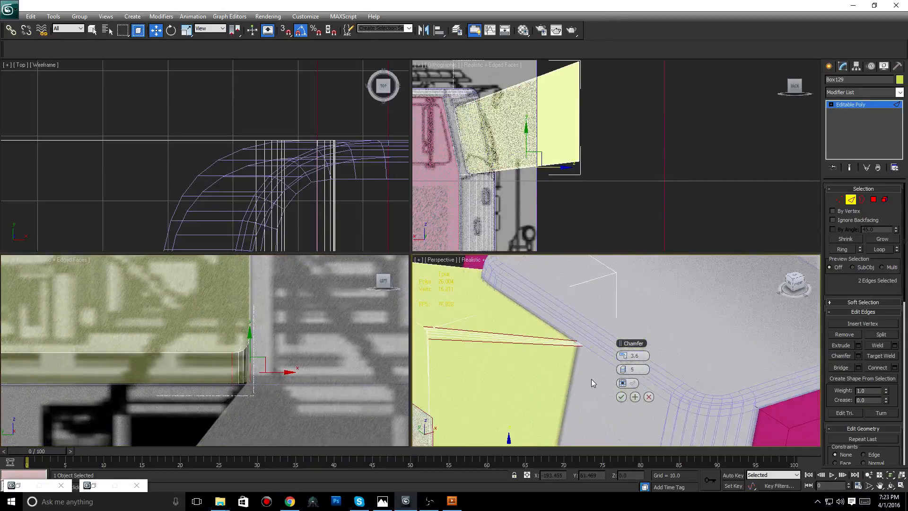
scroll(513, 357, down, 8)
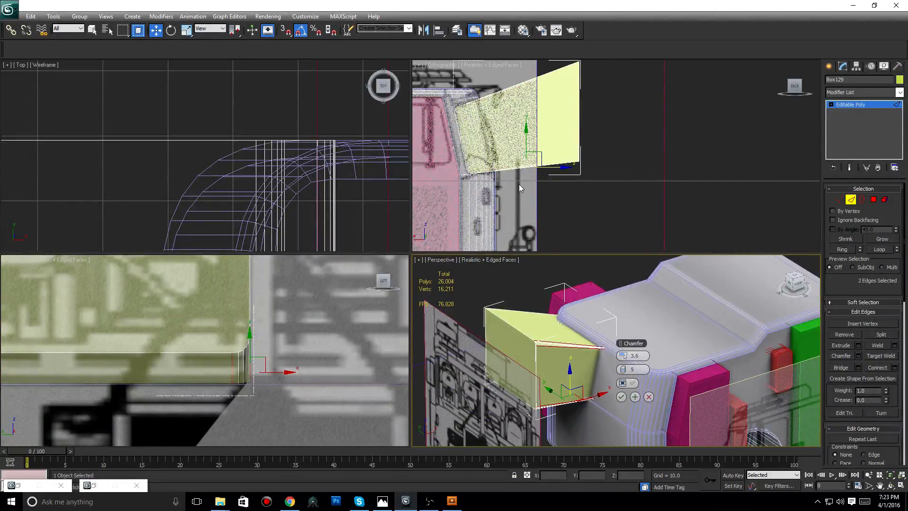
middle_drag(518, 184, 582, 260)
scroll(549, 188, up, 3)
scroll(570, 206, down, 3)
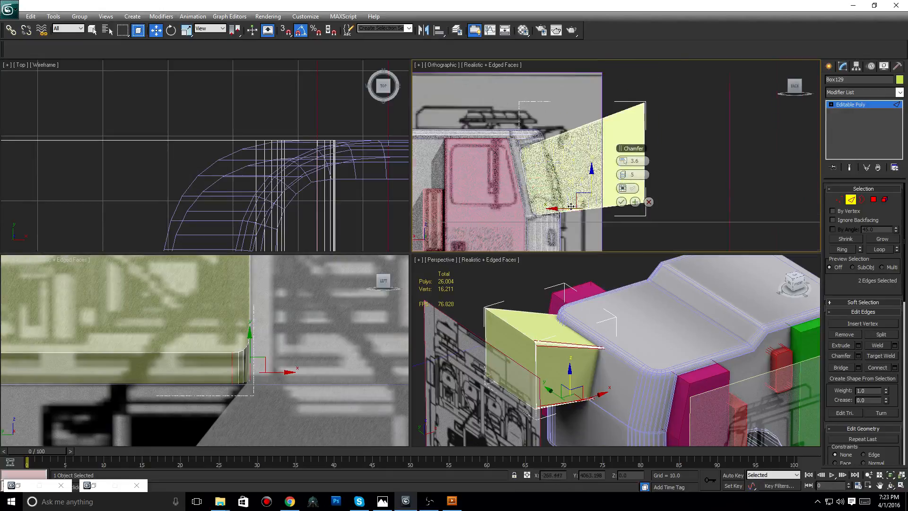
scroll(571, 206, up, 2)
scroll(554, 359, up, 3)
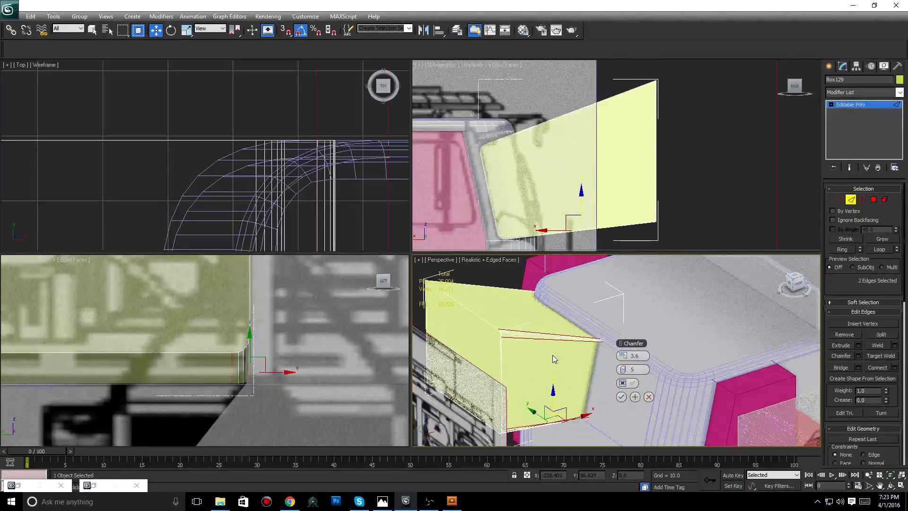
scroll(554, 359, up, 2)
middle_drag(494, 306, 531, 331)
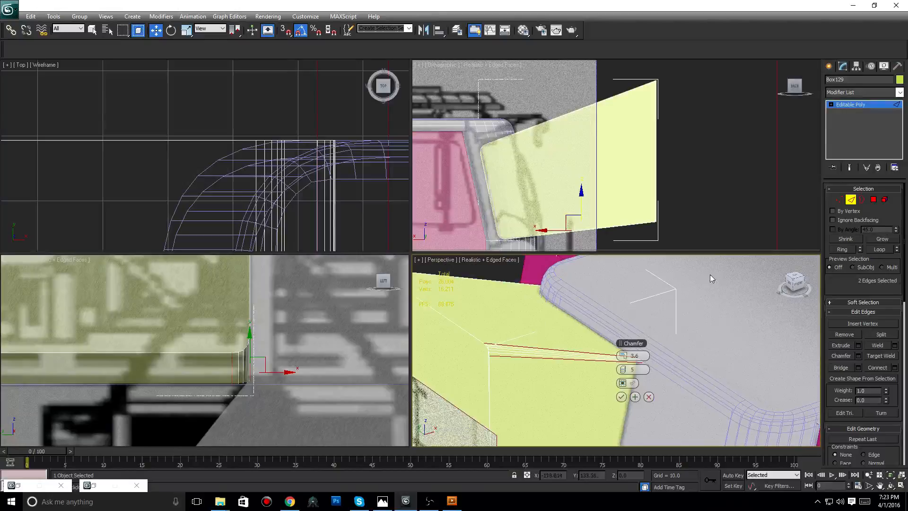
click(797, 288)
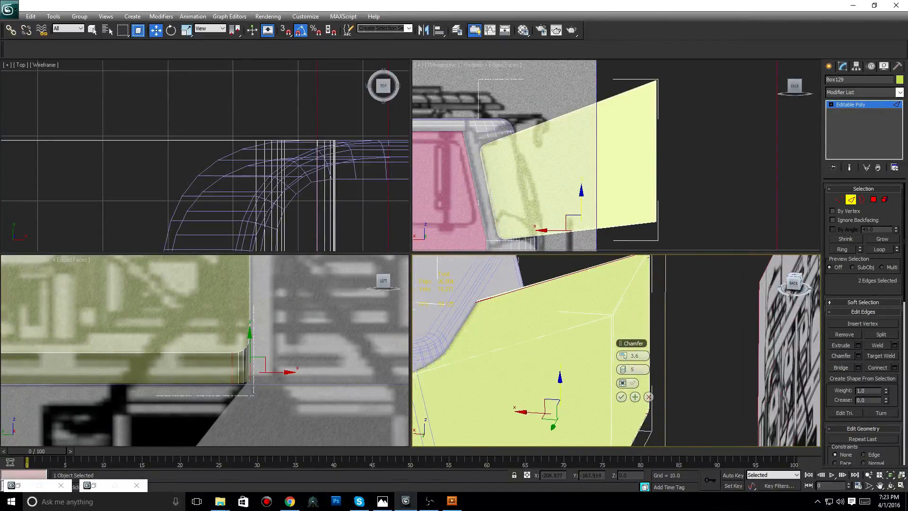
mouse_move(798, 288)
mouse_down()
mouse_move(775, 286)
mouse_move(798, 278)
mouse_up()
middle_drag(528, 319, 623, 316)
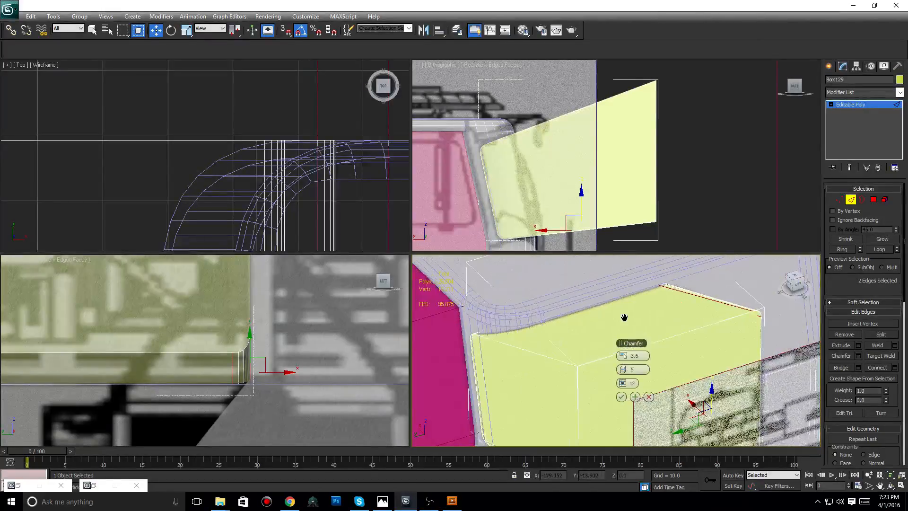
- Undo the chamfers and other recent edits to the yellow box, back to its unchamfered state with two edges selected
key(ctrl+z)
key(ctrl+z)
key(ctrl+z)
key(ctrl+z)
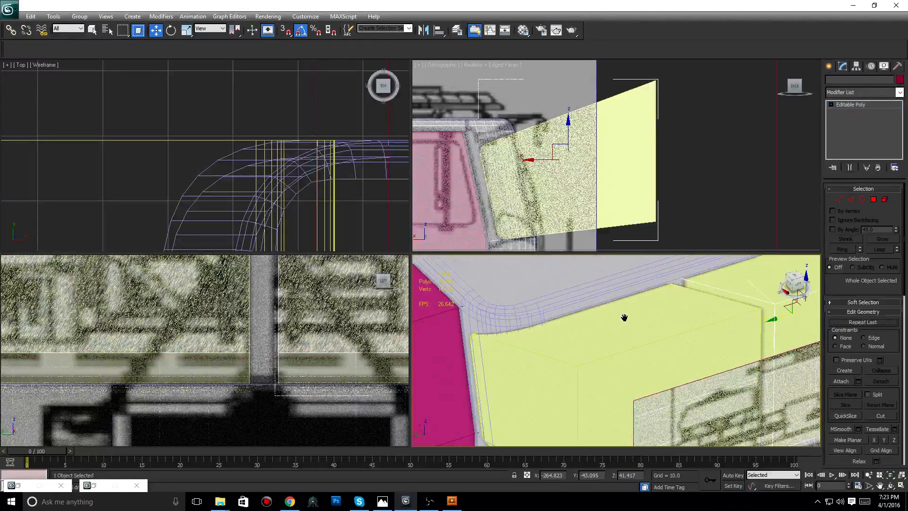
key(ctrl+z)
key(ctrl+z)
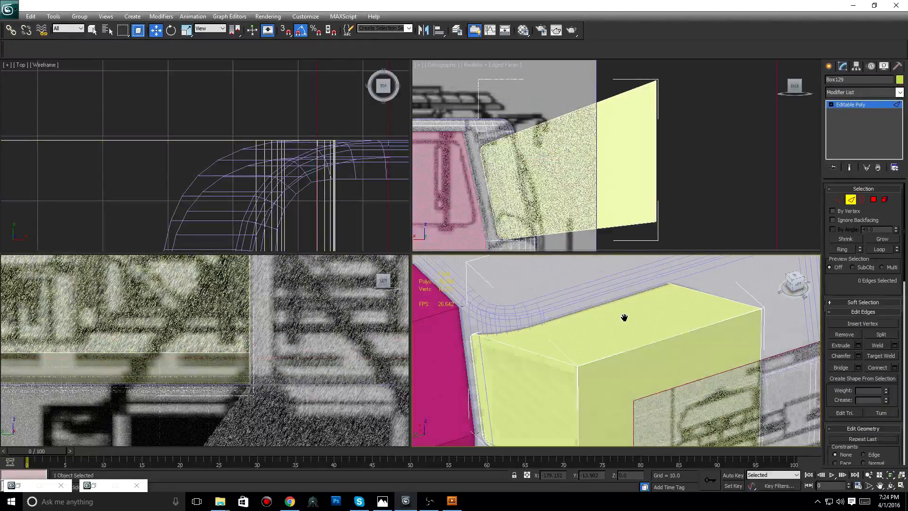
key(ctrl+z)
middle_drag(585, 343, 604, 342)
key(ctrl+z)
middle_drag(722, 295, 683, 301)
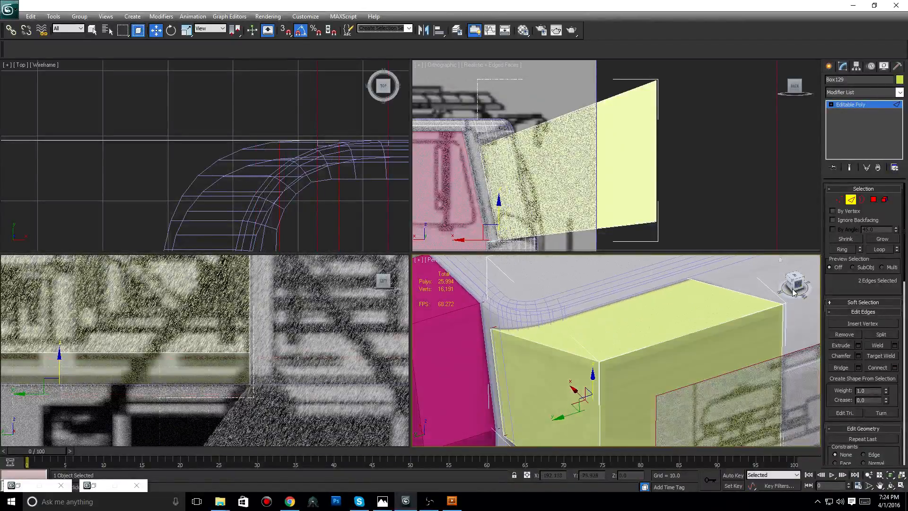
- Add the inner end's top and bottom edges to the selection and chamfer all four edges of the yellow box
drag(793, 292, 629, 303)
middle_drag(614, 307, 756, 360)
middle_drag(534, 272, 580, 326)
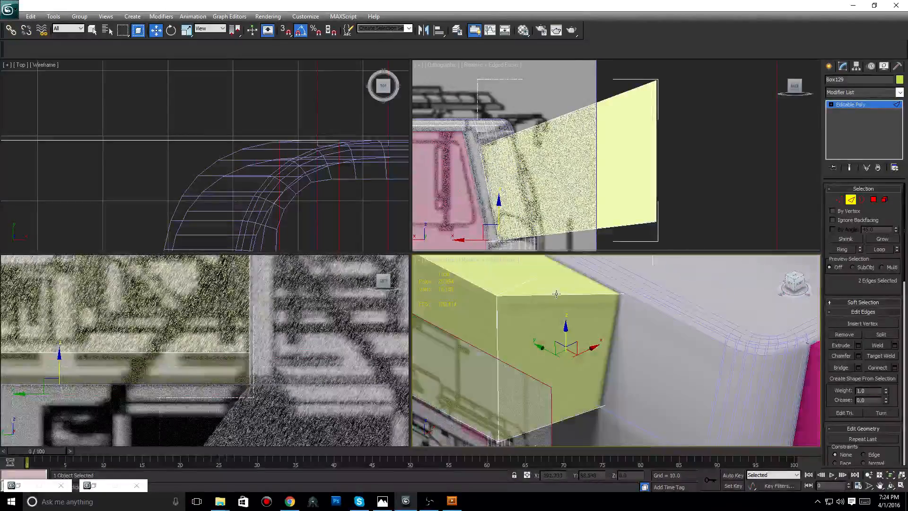
ctrl+click(556, 294)
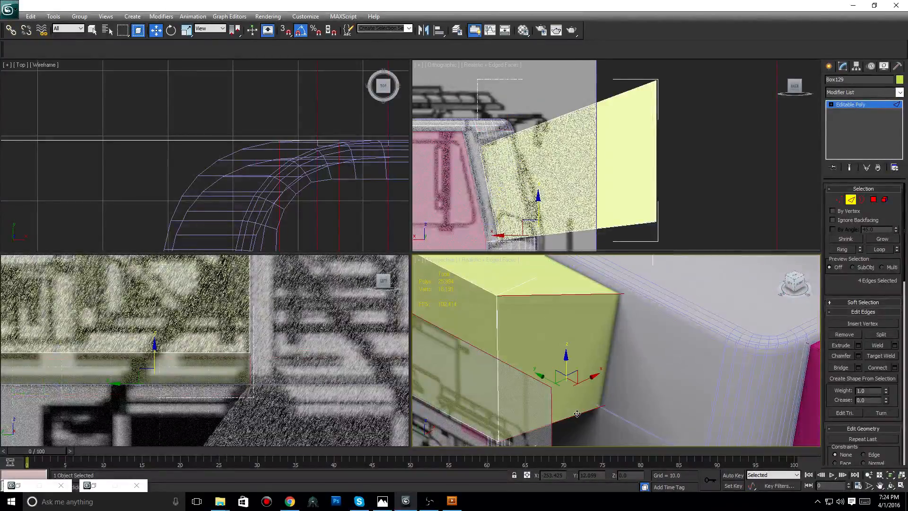
click(857, 356)
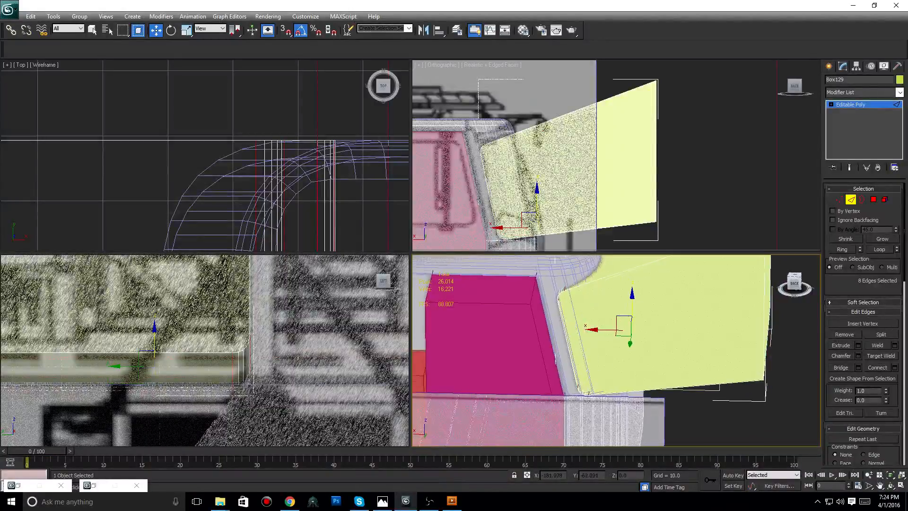
alt+middle_drag(699, 340, 616, 356)
scroll(614, 351, down, 8)
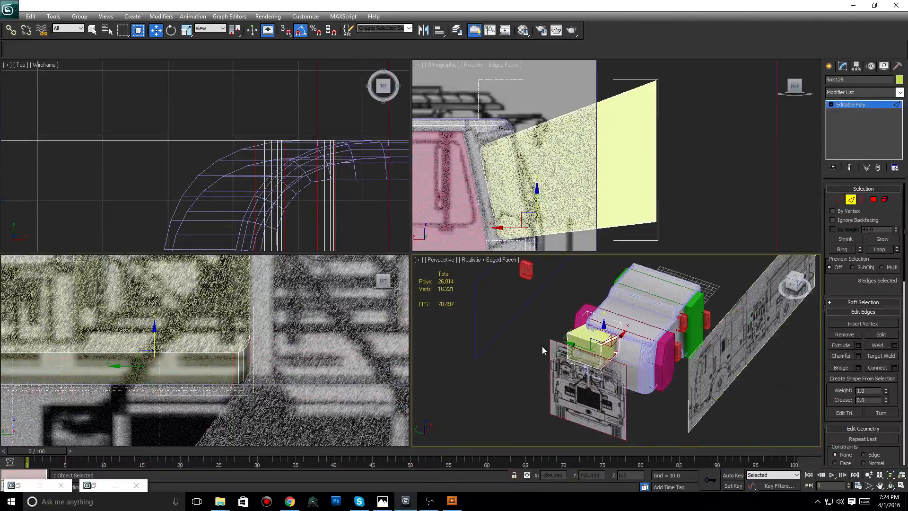
- Clear the edge selection, center the yellow box's pivot point on the object and align it to the object
click(526, 345)
scroll(638, 330, up, 2)
scroll(637, 334, up, 3)
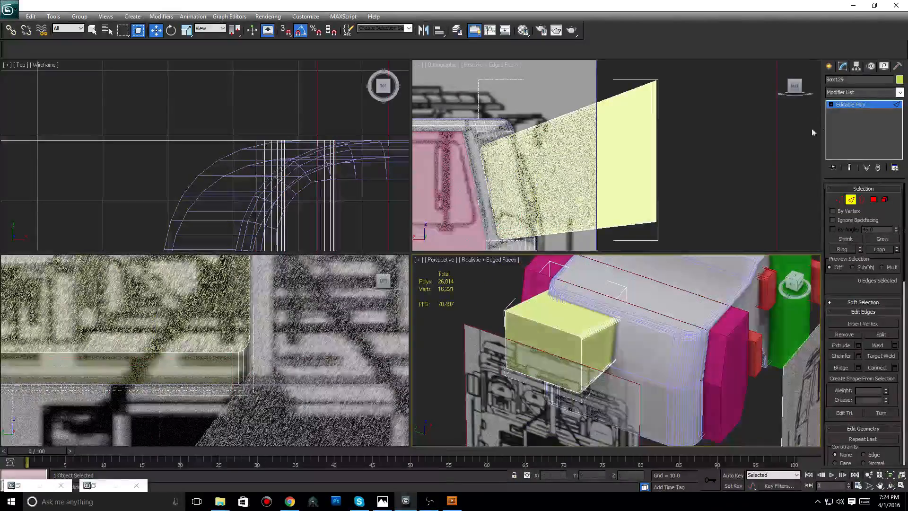
click(856, 65)
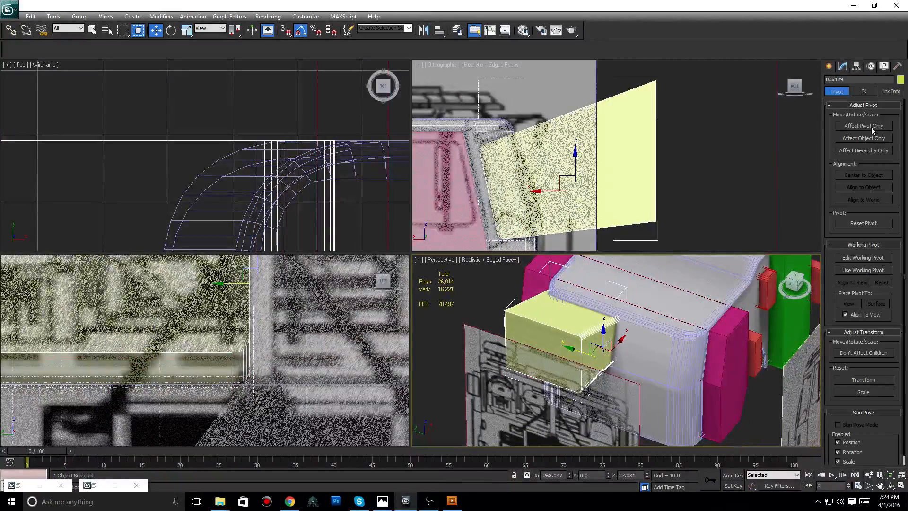
click(871, 127)
click(865, 177)
click(864, 187)
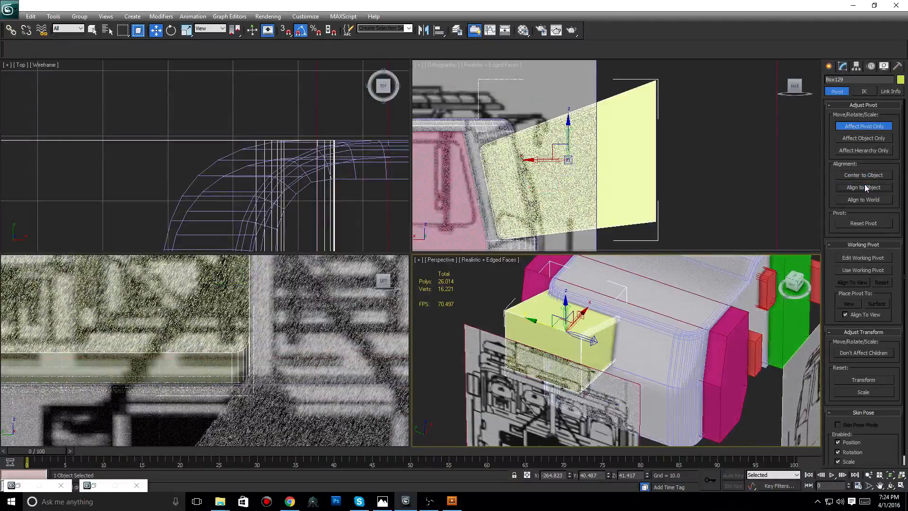
click(828, 66)
scroll(514, 329, up, 3)
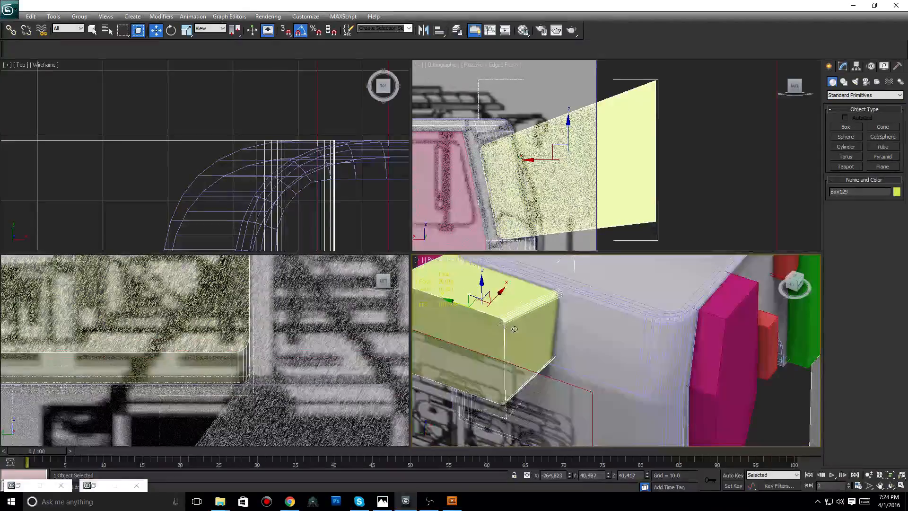
- Clone the yellow box as a copy named Box130 and set the copy's Y position to -40.487
right_click(497, 323)
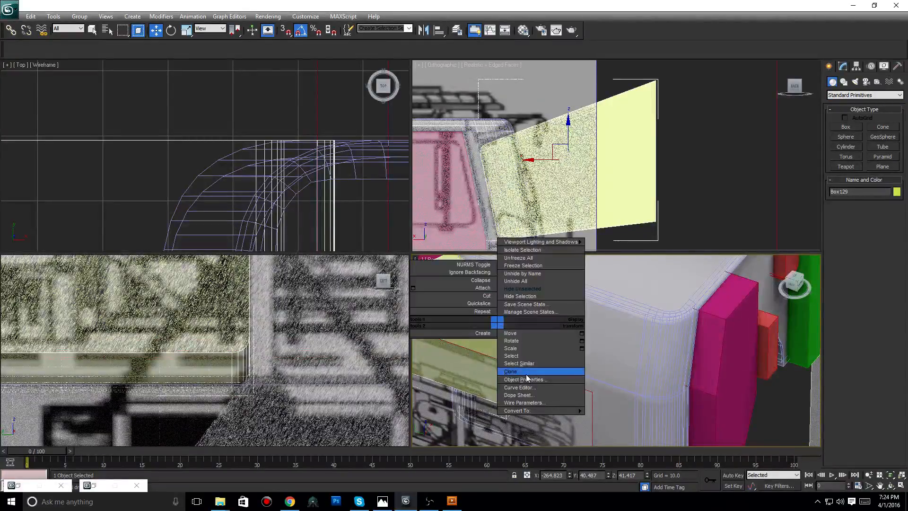
click(526, 373)
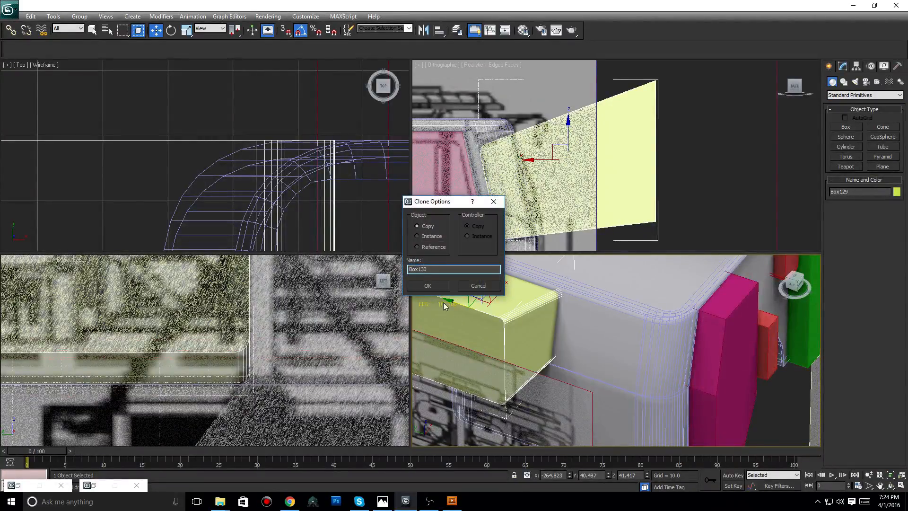
click(427, 284)
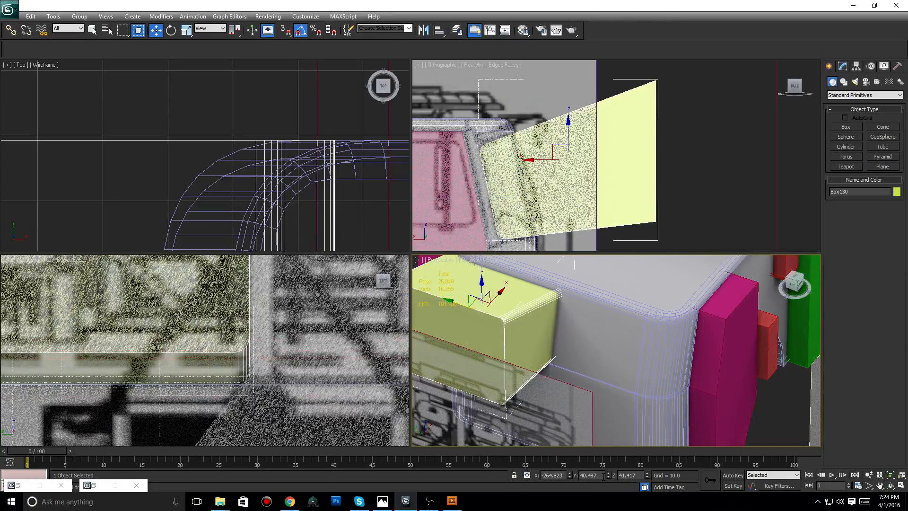
text(-)
key(Return)
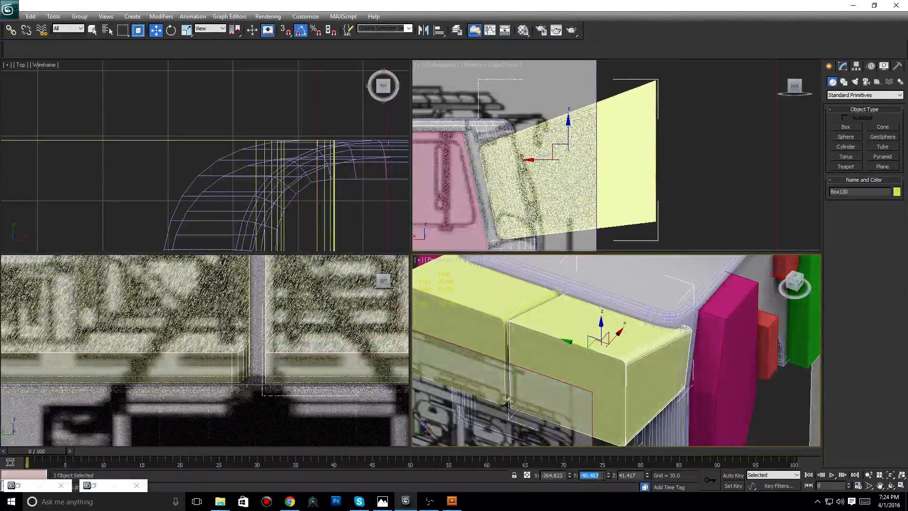
- Check how both yellow windshield boxes line up with the front blueprint and the cab's corners
middle_drag(324, 354, 114, 369)
scroll(115, 369, down, 2)
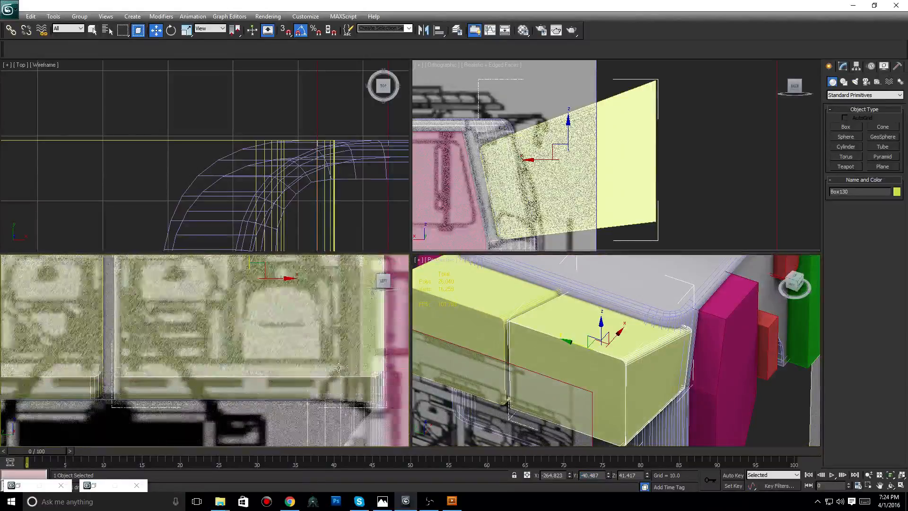
middle_drag(339, 367, 244, 351)
scroll(244, 351, up, 4)
scroll(205, 350, down, 10)
middle_drag(191, 323, 230, 337)
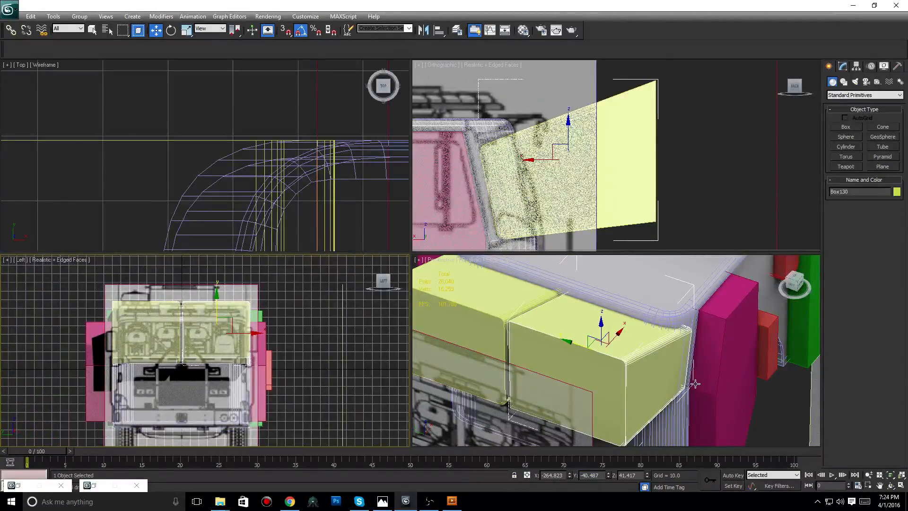
scroll(695, 383, down, 5)
scroll(695, 381, up, 2)
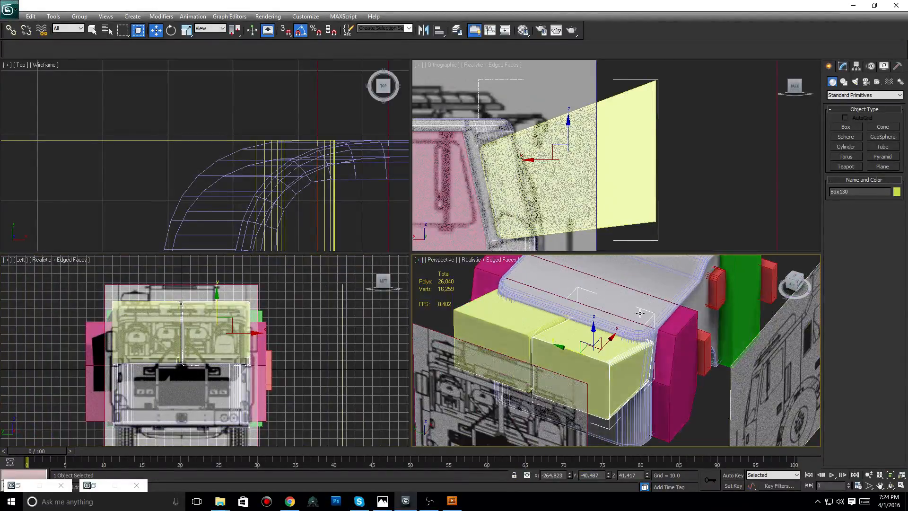
- Subtract the cloned yellow box from the cab body with ProBoolean and inspect the rounded corners of the windshield cutout
click(631, 330)
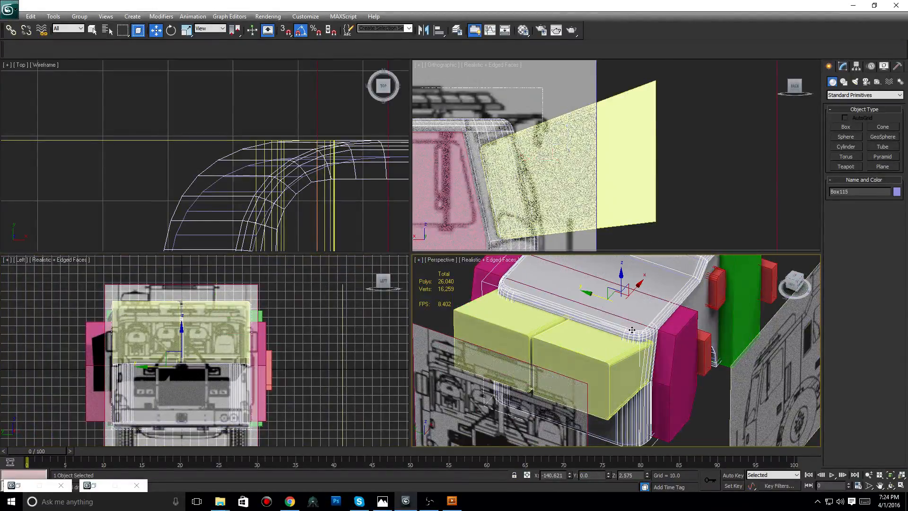
click(851, 96)
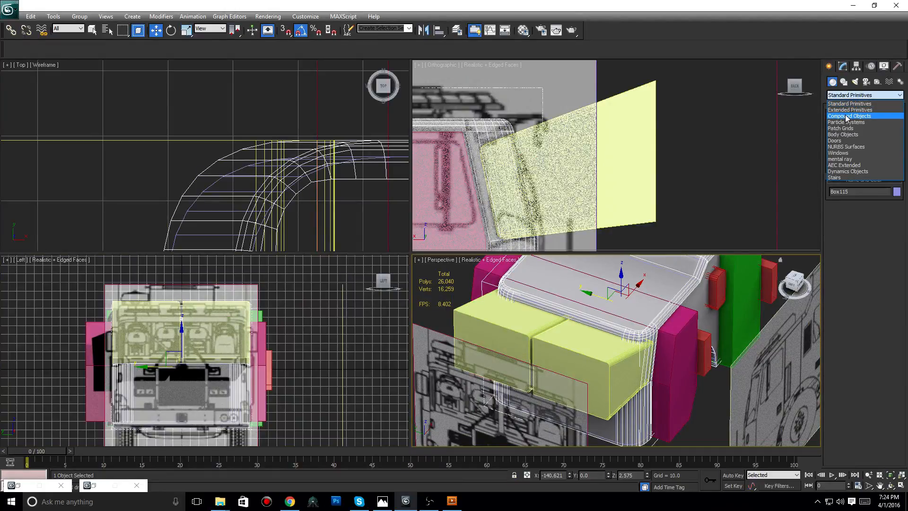
click(847, 116)
click(846, 176)
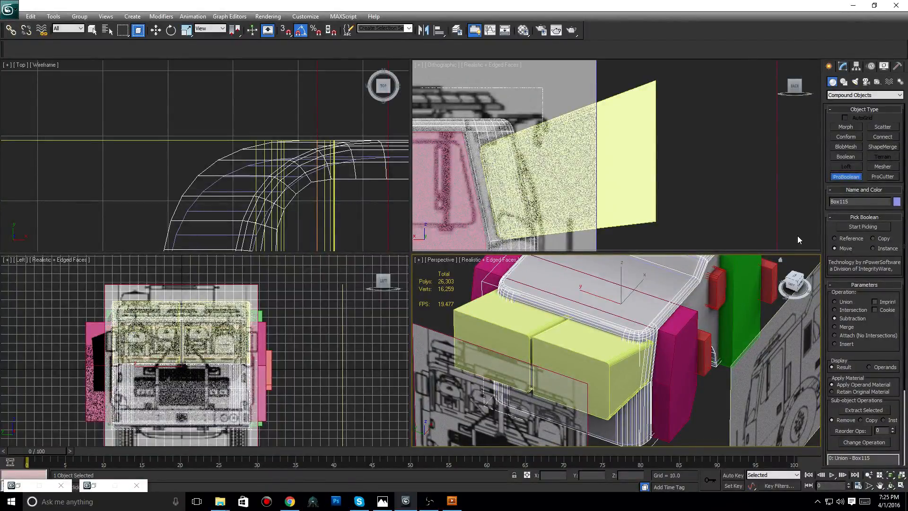
click(862, 226)
click(591, 378)
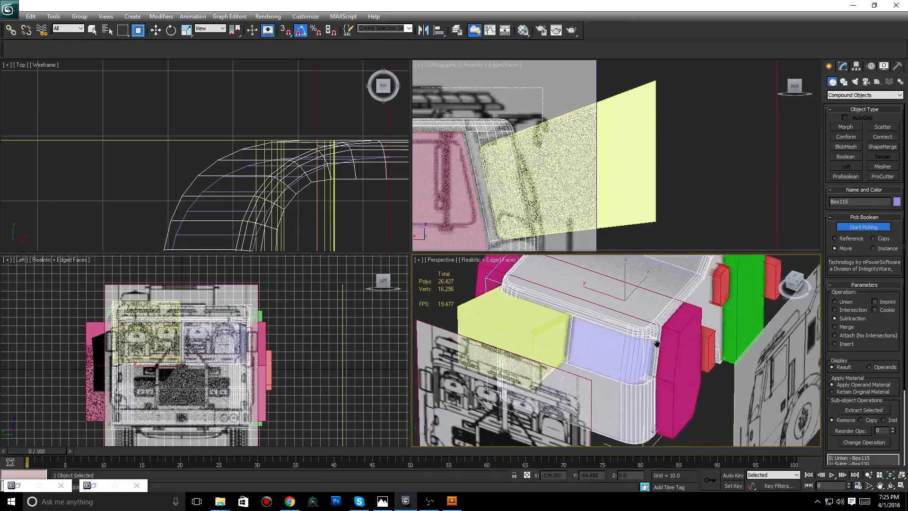
scroll(603, 392, up, 3)
scroll(657, 333, up, 4)
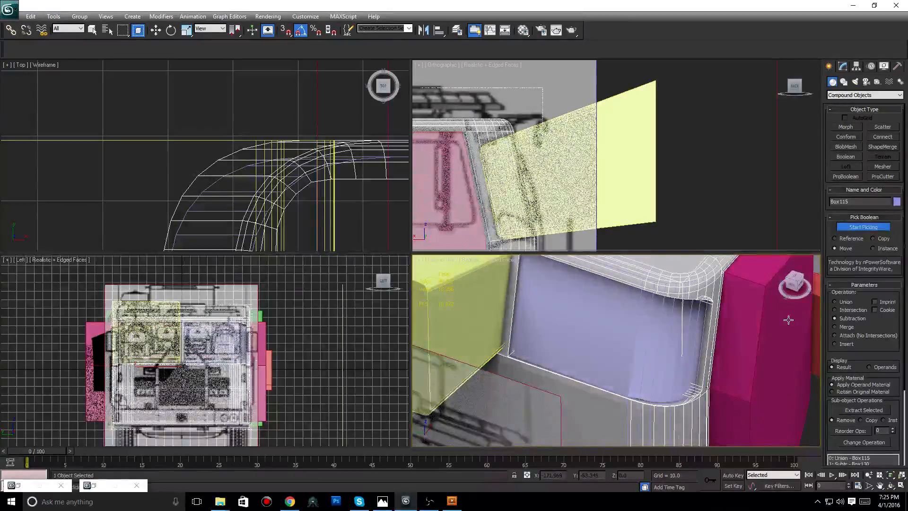
scroll(661, 387, up, 5)
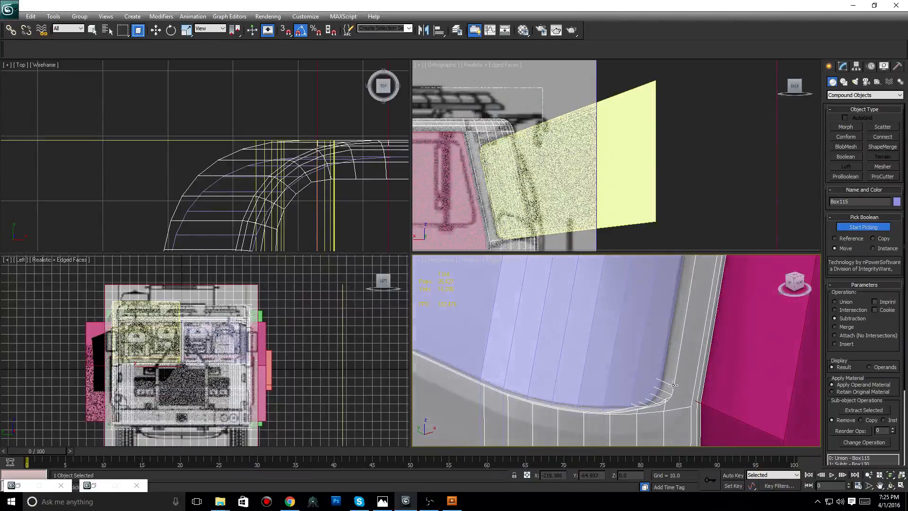
- Inspect the rounded corners and edges of the subtracted windshield cutout from several angles
middle_drag(660, 387, 651, 353)
scroll(651, 352, up, 3)
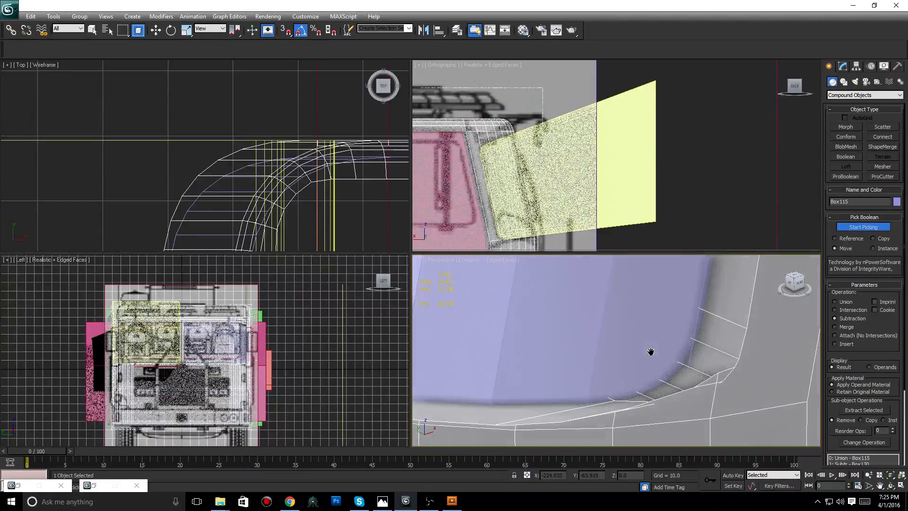
scroll(651, 352, down, 6)
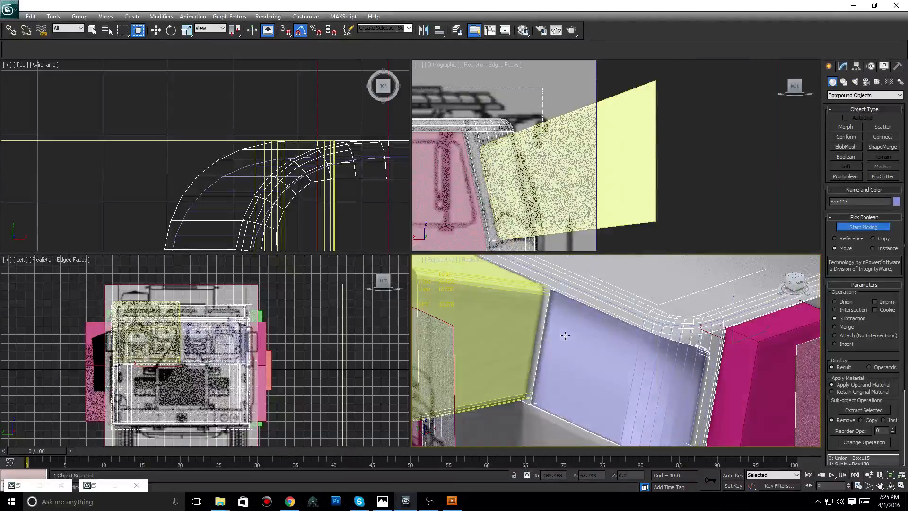
middle_drag(580, 294, 593, 324)
drag(798, 289, 791, 270)
middle_drag(577, 318, 621, 362)
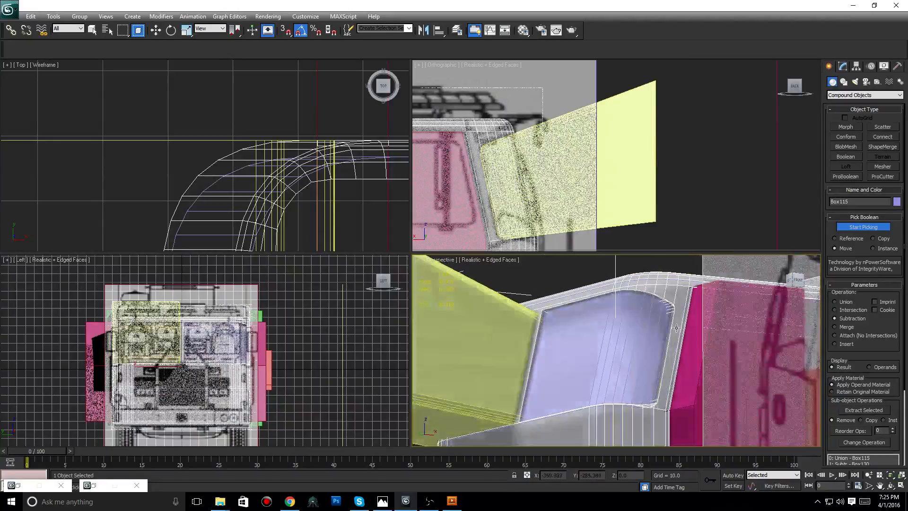
scroll(675, 327, up, 5)
scroll(676, 329, down, 3)
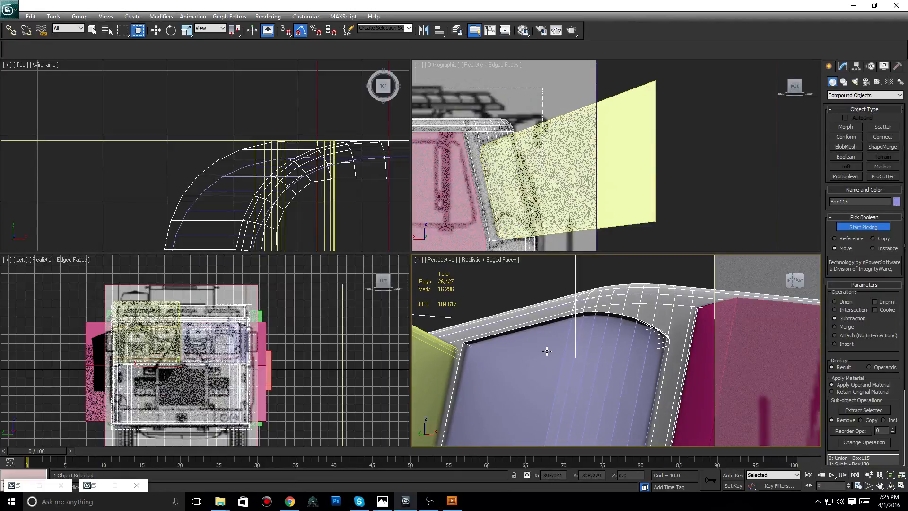
middle_drag(546, 350, 551, 320)
scroll(569, 340, up, 3)
middle_drag(615, 330, 598, 349)
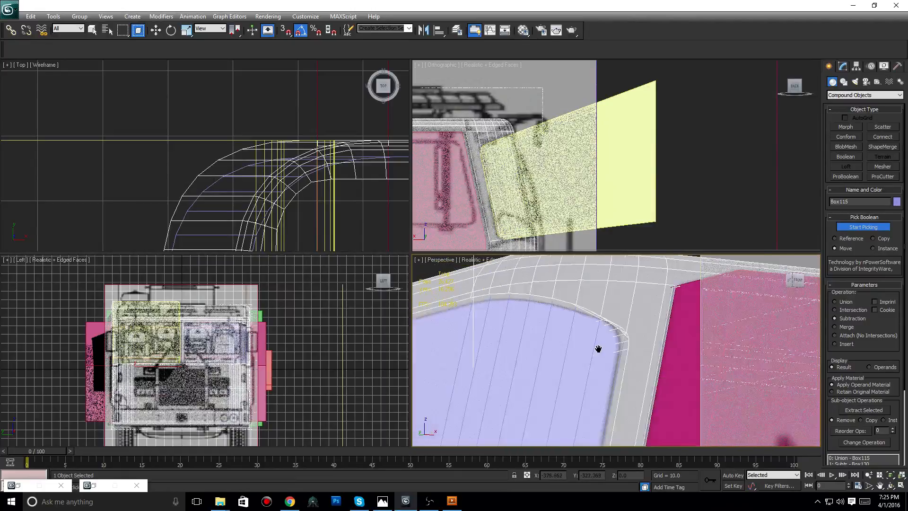
scroll(598, 348, up, 2)
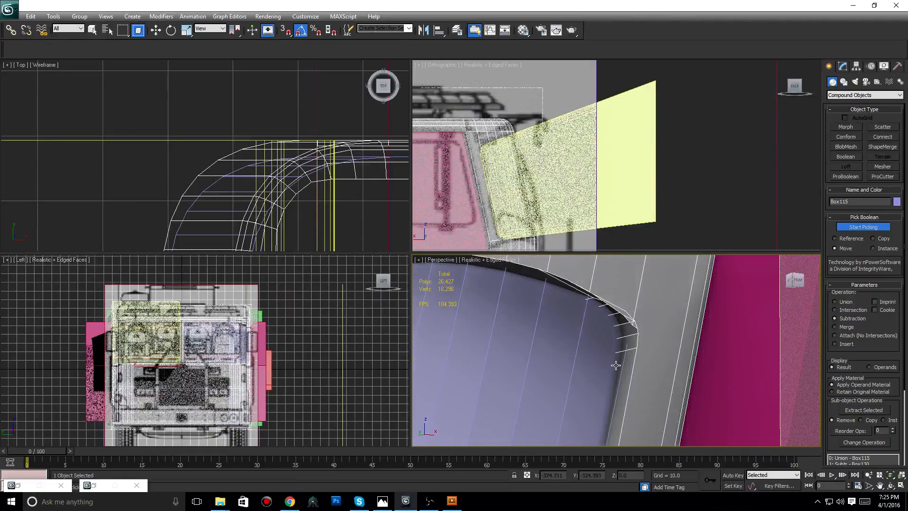
- Undo the ProBoolean subtraction of Box130 from the cab body
key(ctrl+z)
middle_drag(602, 371, 605, 374)
scroll(605, 375, down, 3)
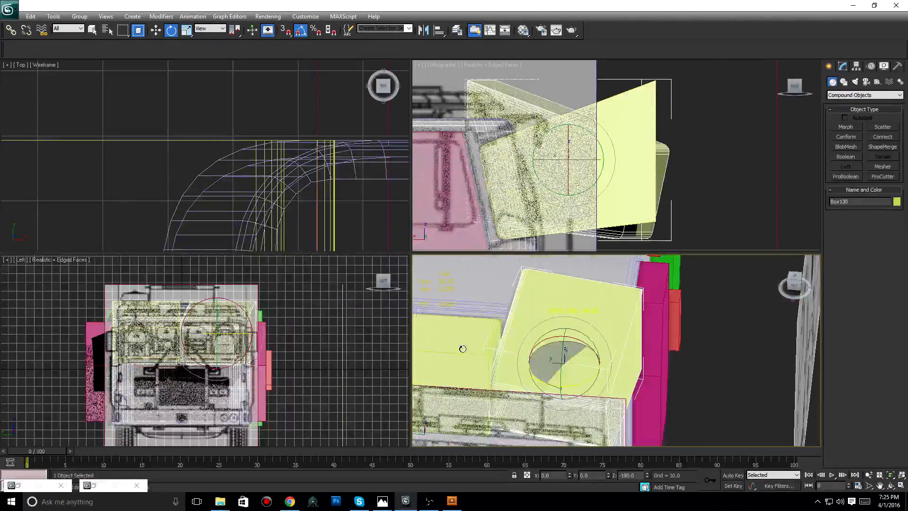
- Try rotating Box130 to -180 degrees about Z, check its orientation against the other yellow box, and undo the last rotation
drag(462, 348, 466, 351)
middle_drag(665, 341, 650, 346)
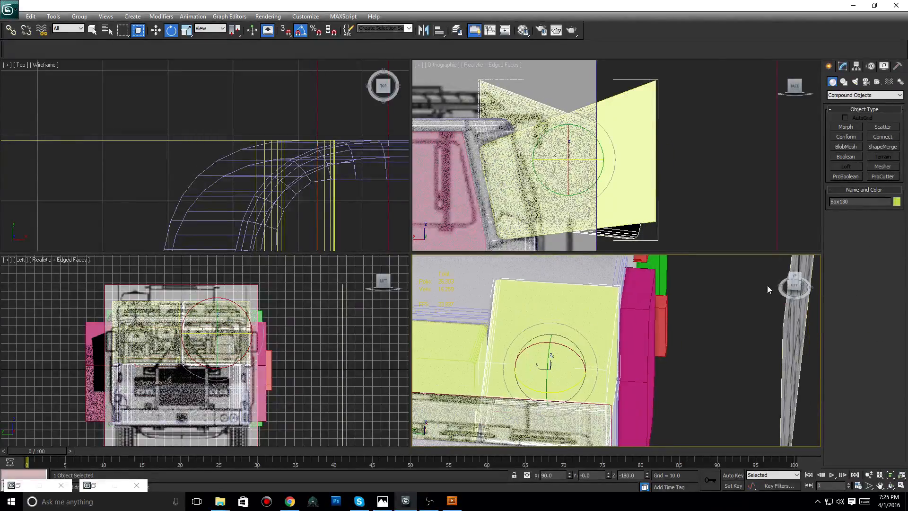
click(794, 282)
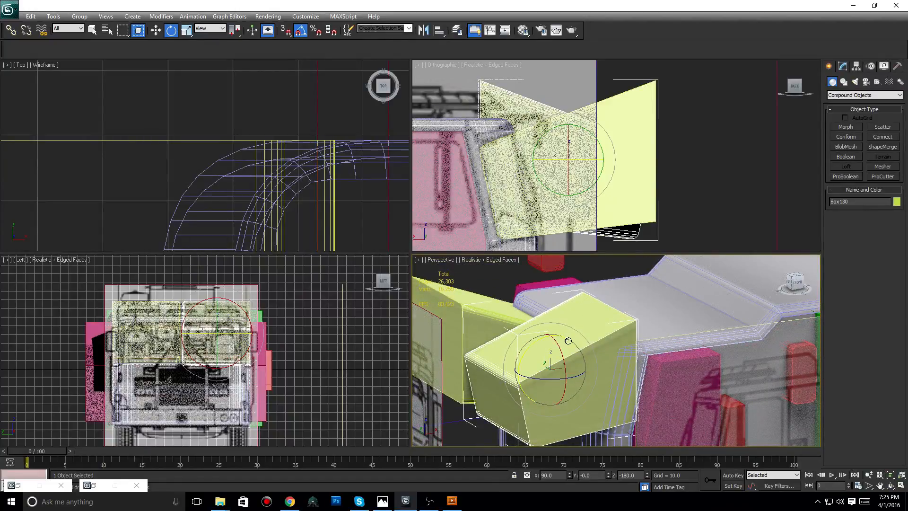
drag(568, 340, 437, 358)
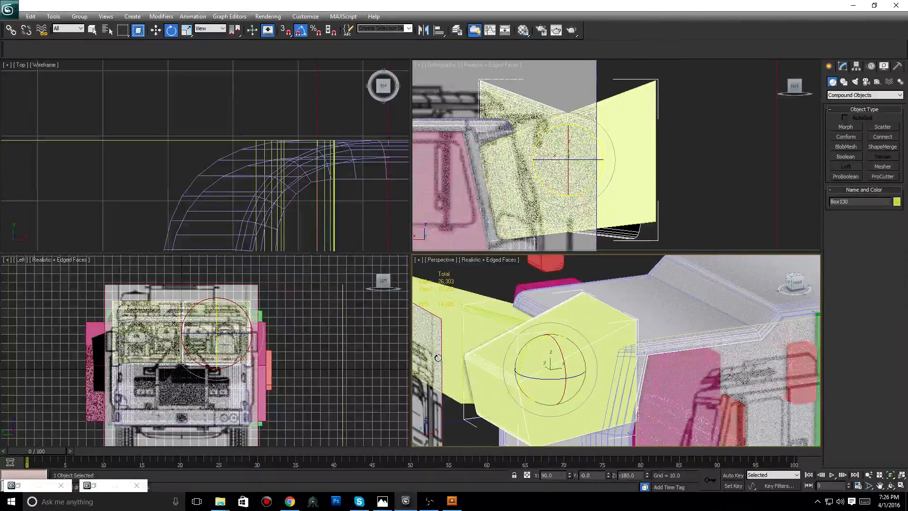
key(ctrl+z)
alt+middle_drag(438, 358, 432, 430)
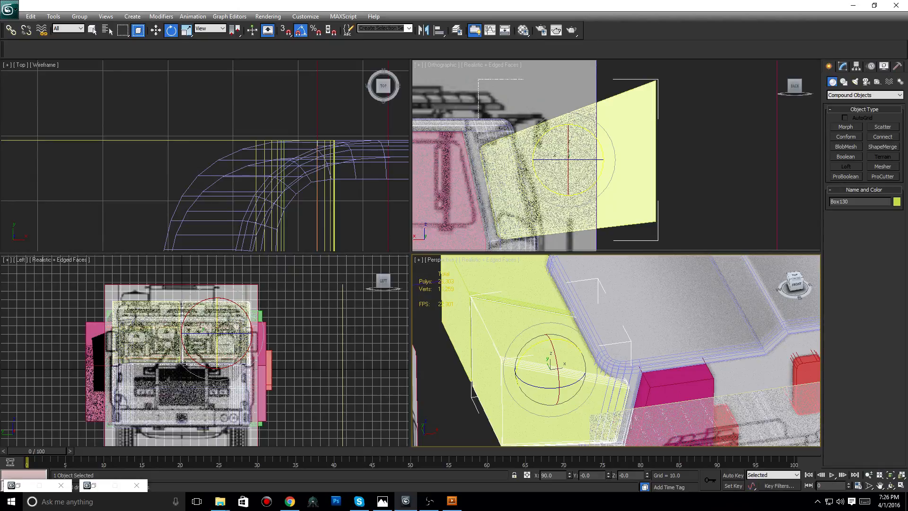
- Remove Box130 and apply a Mirror modifier to Box129 along the Z axis with Copy enabled
alt+middle_drag(520, 368, 614, 369)
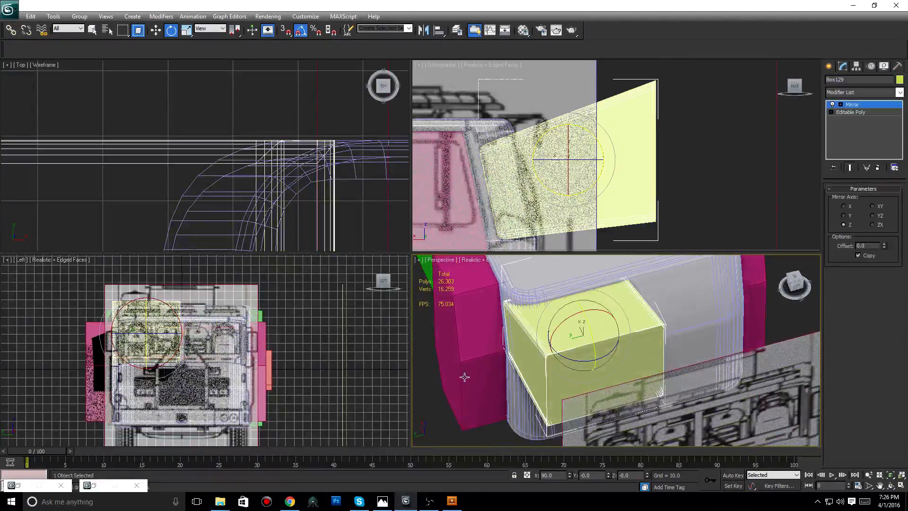
alt+middle_drag(463, 377, 543, 382)
scroll(628, 378, up, 3)
scroll(629, 378, down, 5)
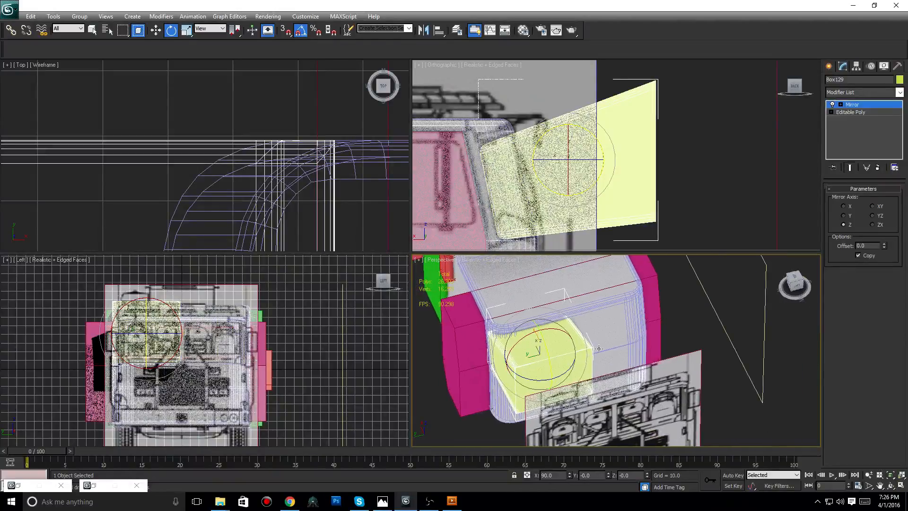
- Try to move the mirrored Box129 along the Y axis
click(828, 66)
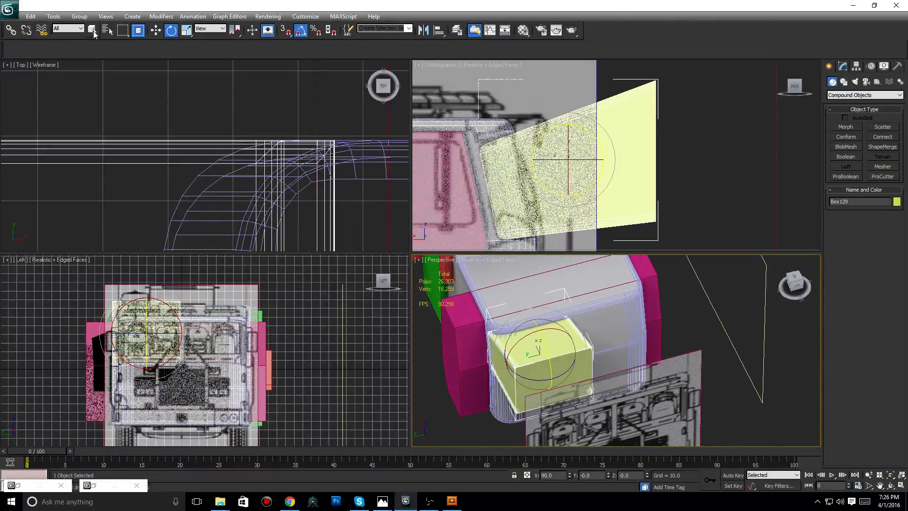
click(156, 30)
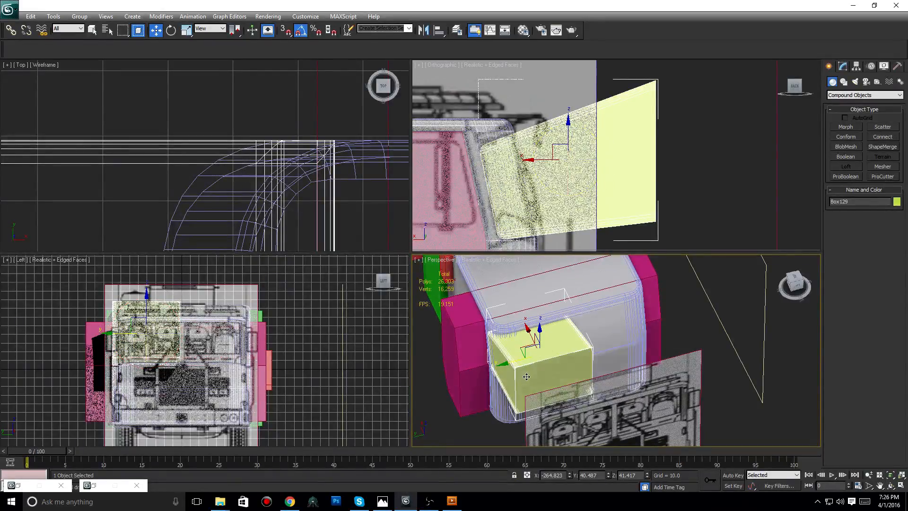
click(461, 375)
click(525, 377)
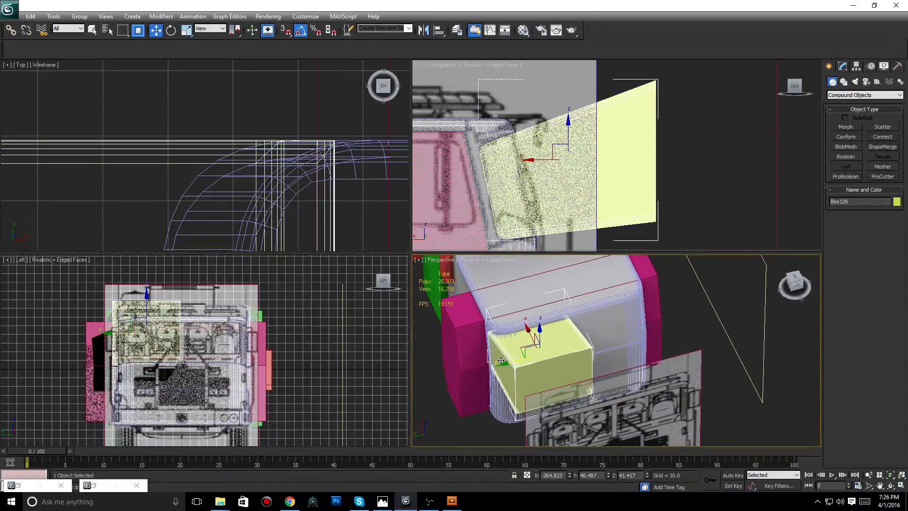
drag(502, 364, 527, 362)
right_click(527, 362)
- Convert the mirrored Box129 to an Editable Mesh and switch to element selection
scroll(527, 363, up, 8)
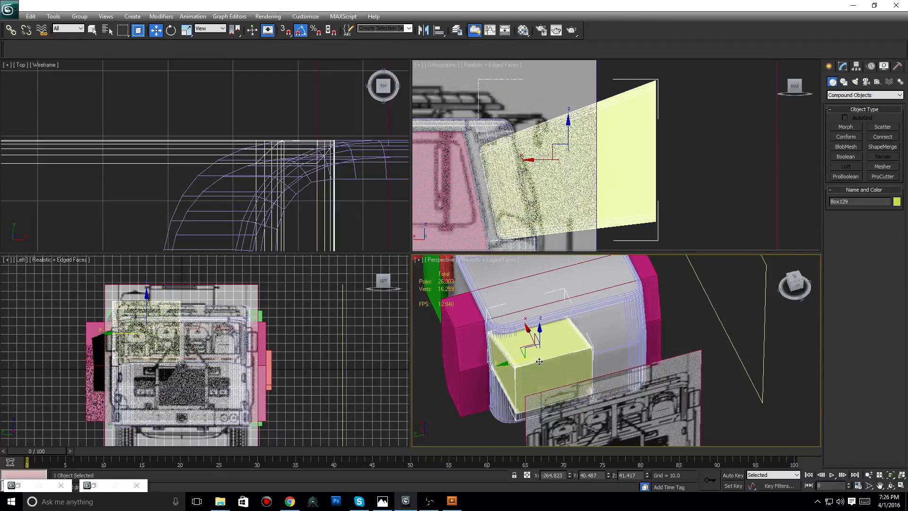
click(842, 66)
click(863, 92)
click(863, 131)
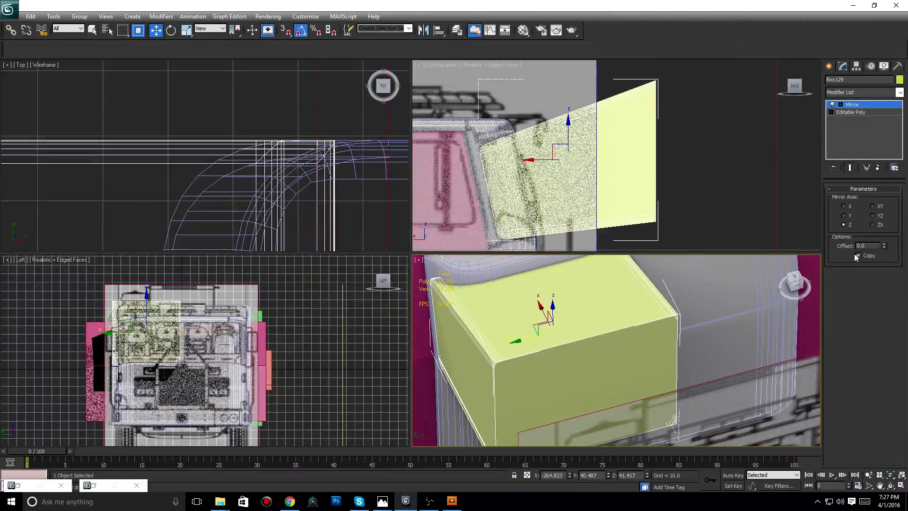
right_click(611, 317)
mouse_move(638, 405)
click(725, 405)
click(884, 201)
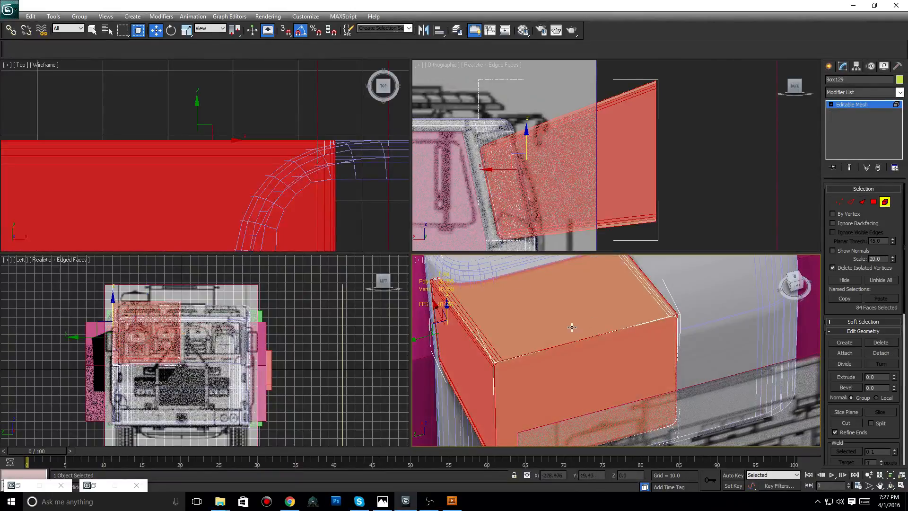
- Try moving an element of Box129 along Y to about -34.7 over the other windshield half, and undo the move
drag(571, 328, 551, 340)
key(ctrl+z)
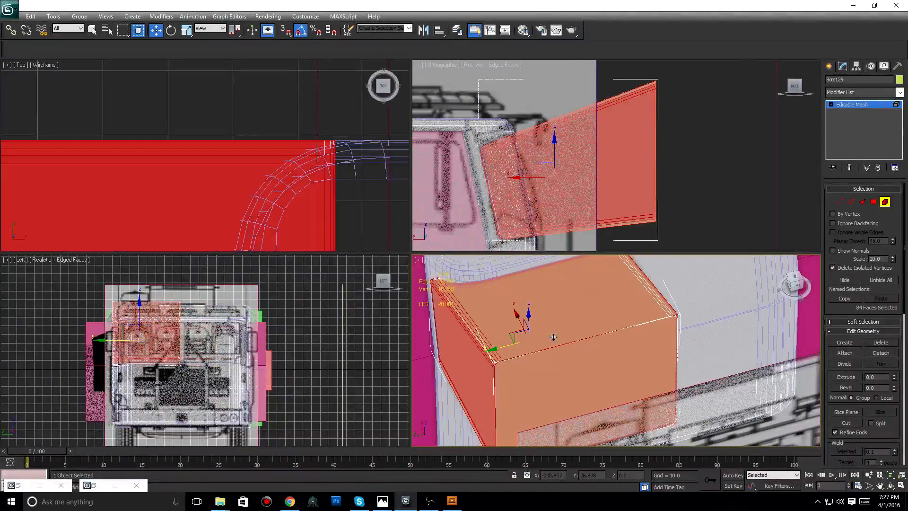
click(625, 349)
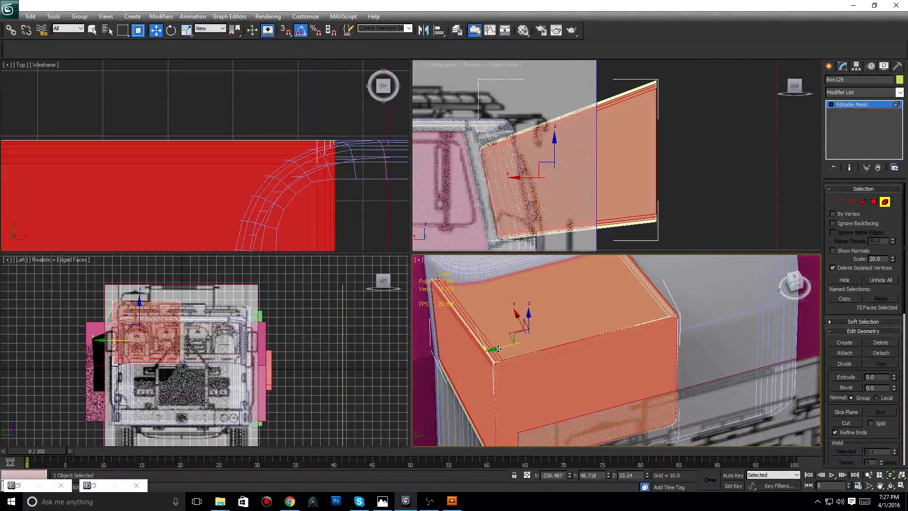
drag(498, 349, 691, 308)
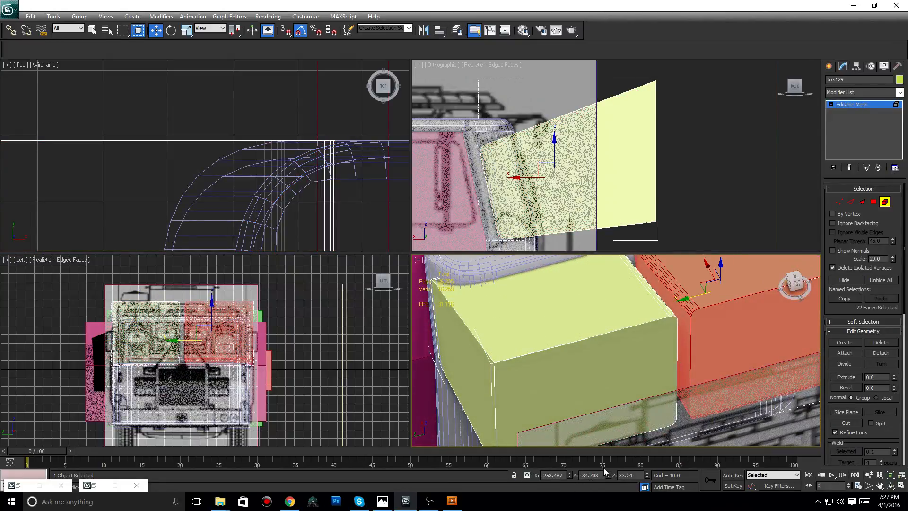
key(ctrl+z)
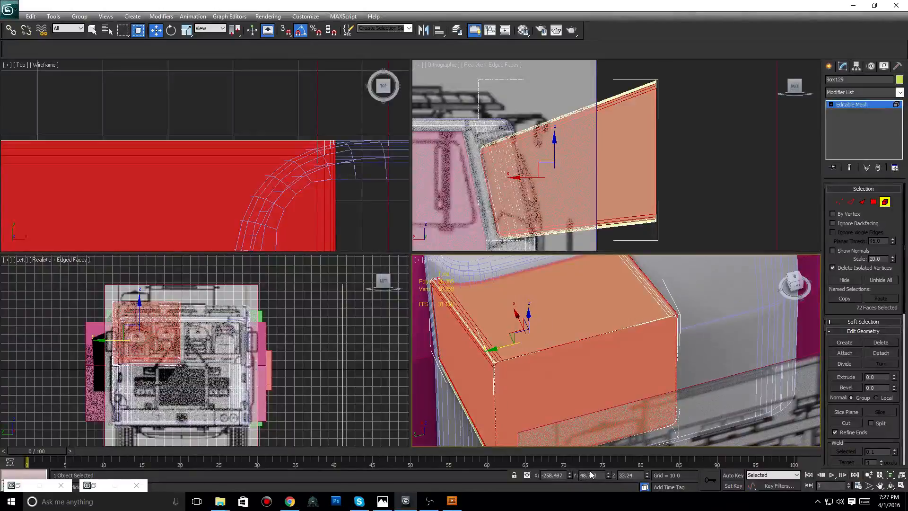
- Try setting the selected element's Y position to -48.718, check its alignment with the cab, and undo the change
key(Return)
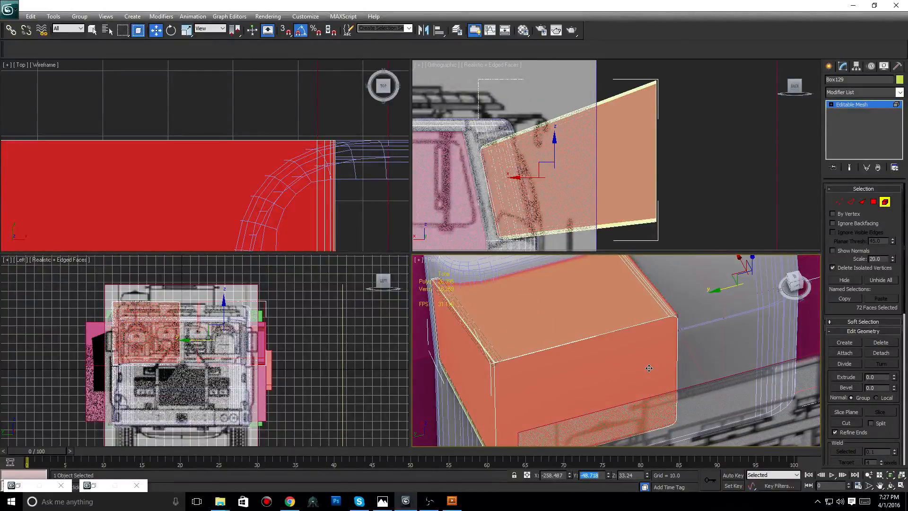
scroll(633, 316, down, 8)
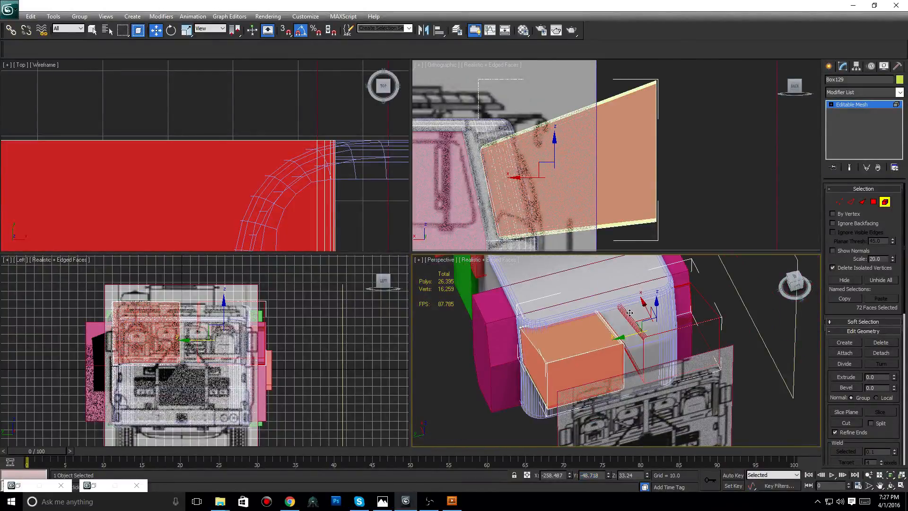
scroll(629, 312, up, 5)
middle_drag(664, 383, 613, 342)
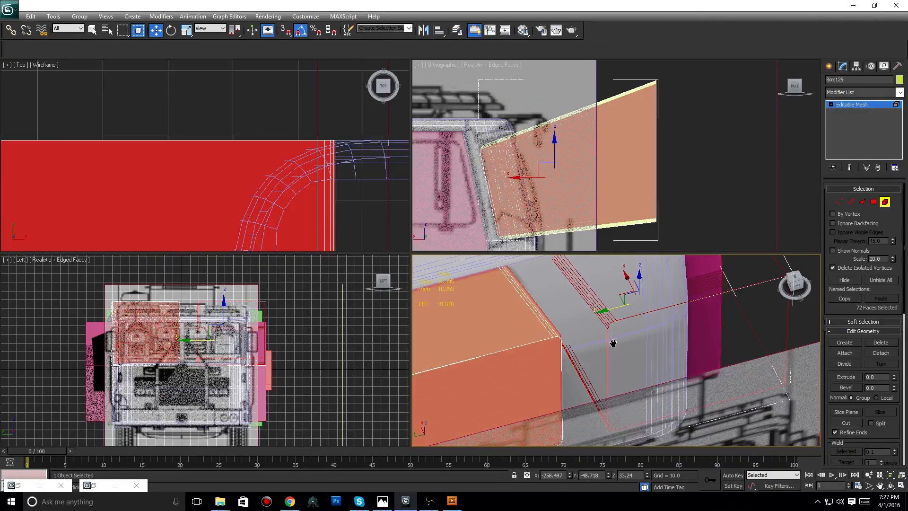
drag(802, 287, 776, 261)
key(ctrl+z)
- Select the other overlapping element of Box129, set its Y position to -32.256 and check where it sits
middle_drag(632, 353, 643, 344)
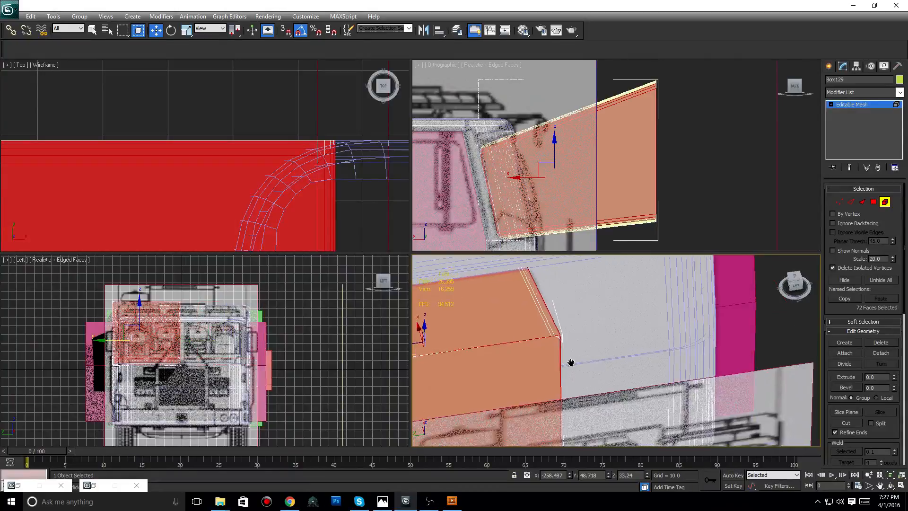
scroll(639, 345, down, 5)
scroll(628, 345, up, 4)
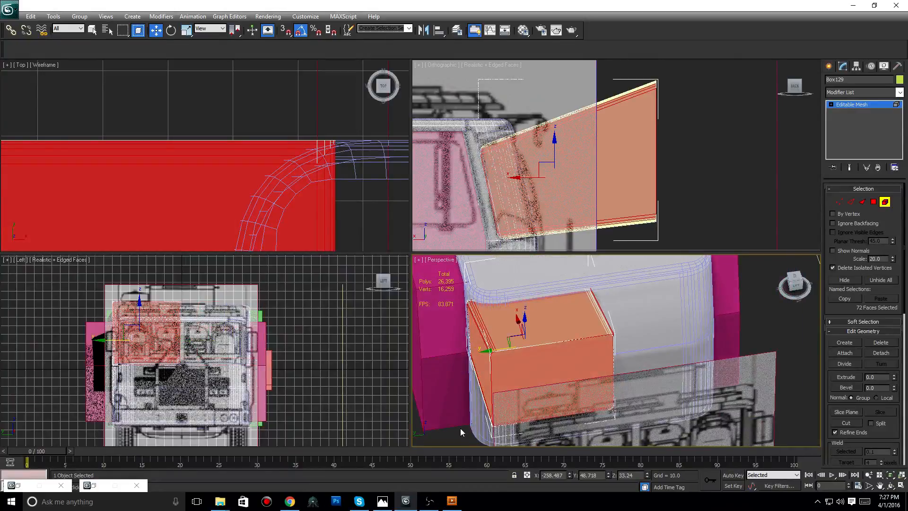
drag(507, 383, 518, 330)
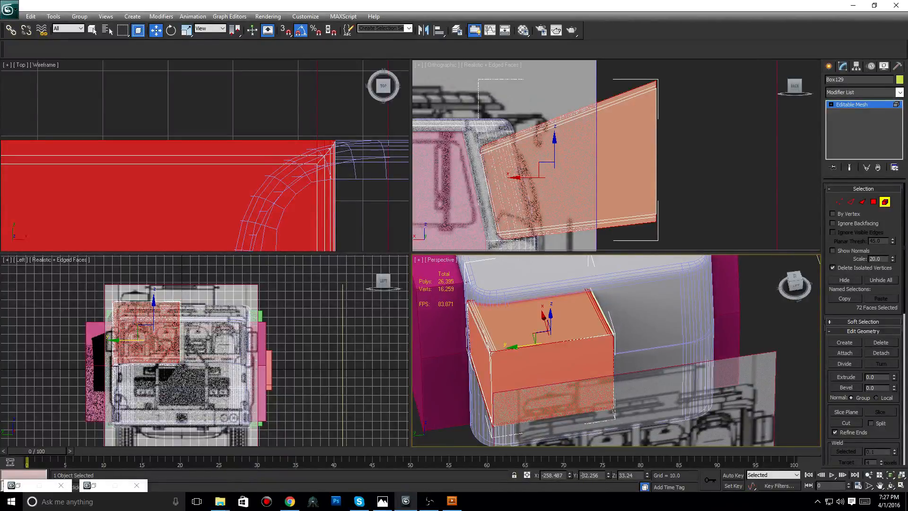
key(Return)
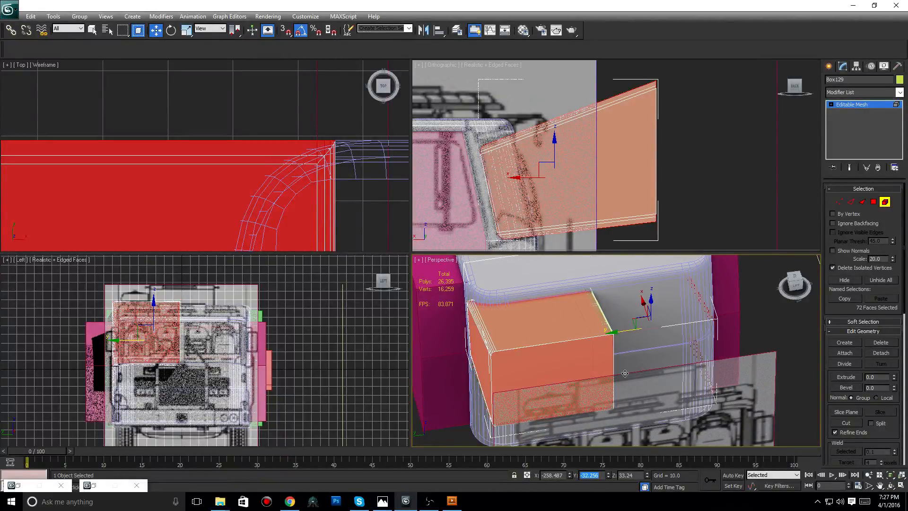
alt+middle_drag(684, 339, 626, 324)
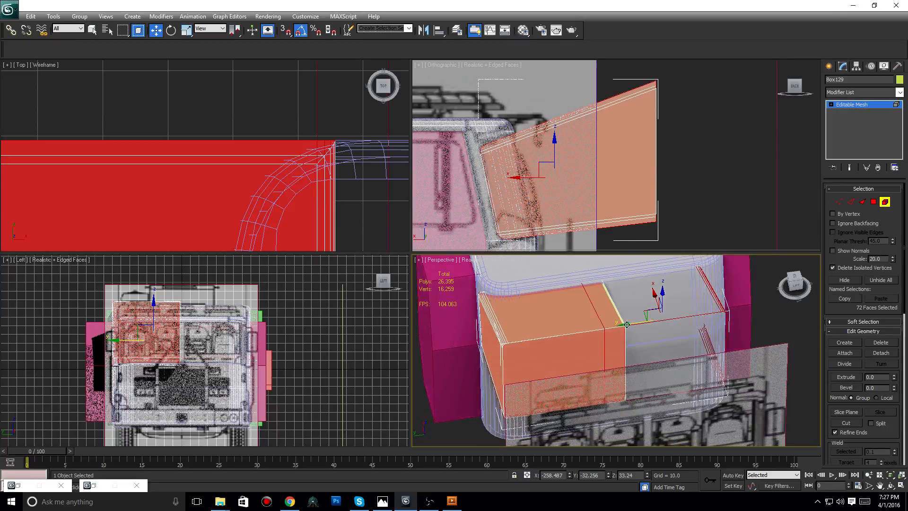
- Try to shift the selected mirrored element to the other side of the cab by setting its Y position to -32.256, and undo it
key(ctrl+z)
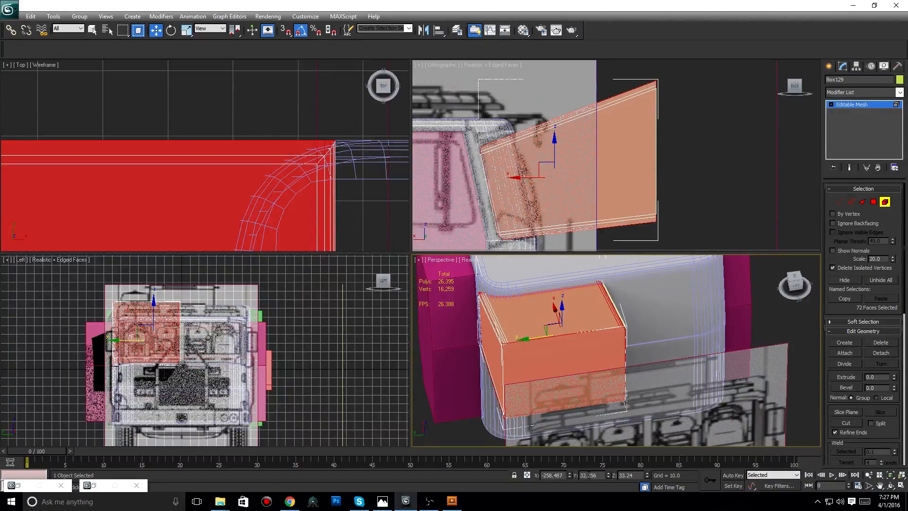
text(-)
key(Return)
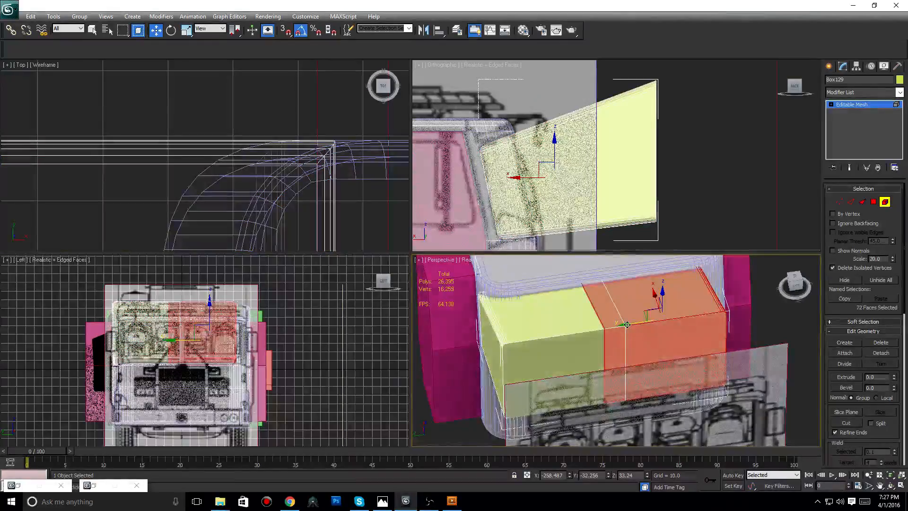
mouse_move(627, 324)
middle_down()
mouse_move(609, 336)
mouse_move(732, 324)
middle_up()
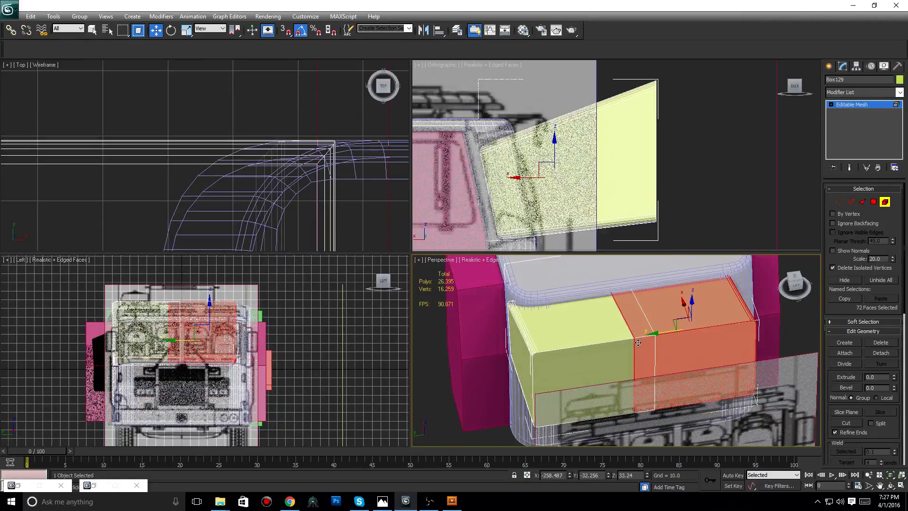
key(ctrl+z)
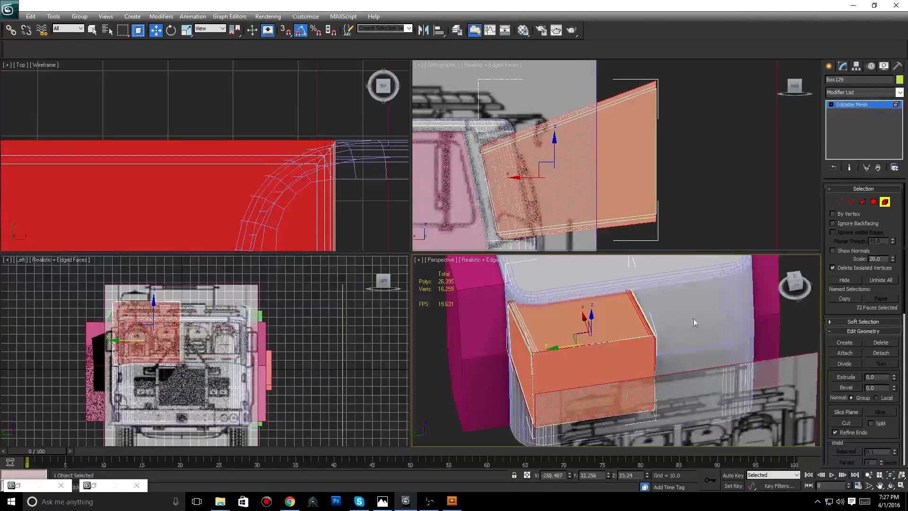
- Select the other overlapping element of the box, set its Y position to -48.718 and delete it
scroll(554, 352, up, 10)
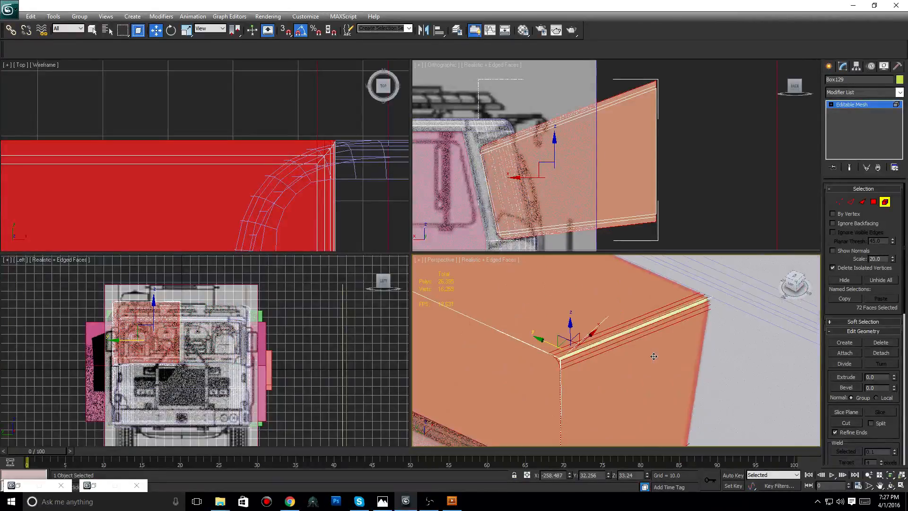
scroll(554, 353, up, 2)
click(478, 360)
scroll(479, 361, down, 6)
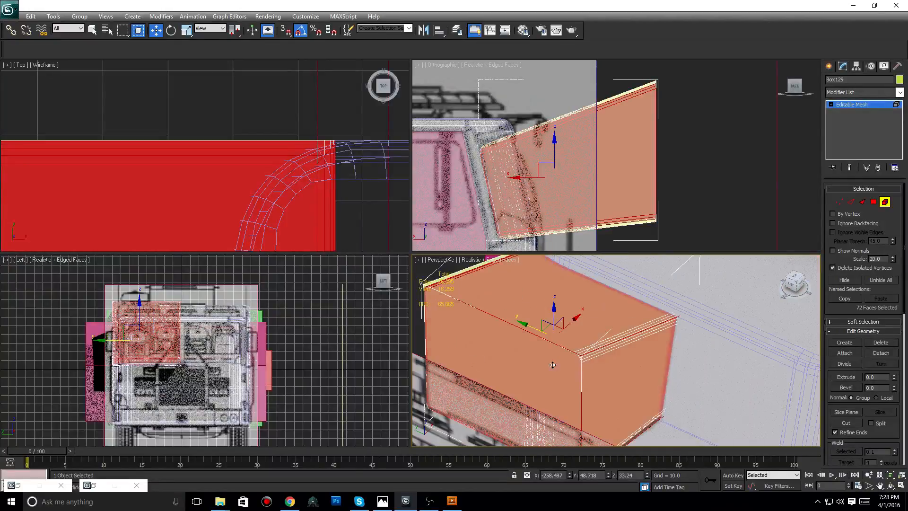
middle_drag(579, 350, 662, 429)
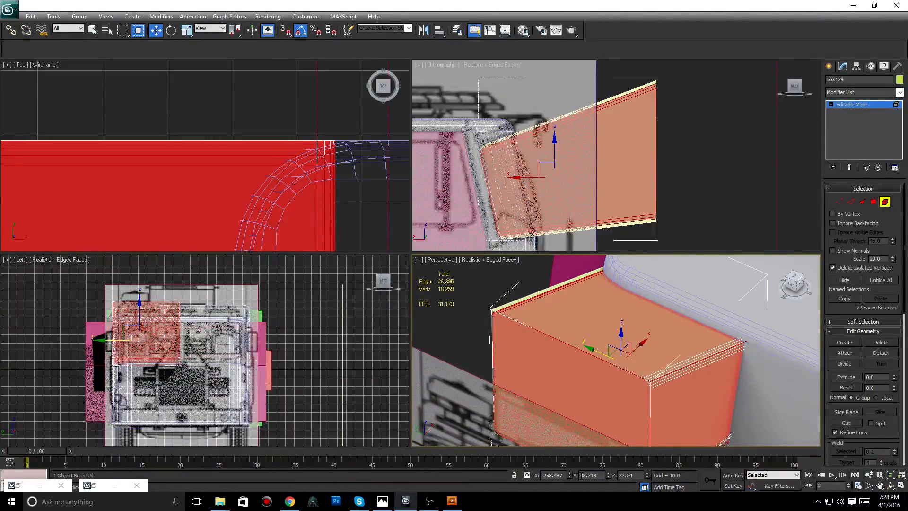
scroll(179, 350, up, 5)
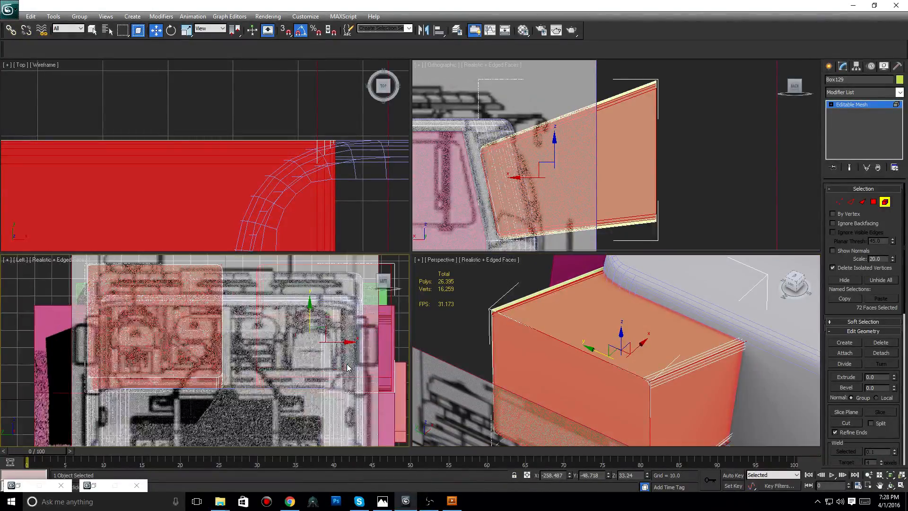
middle_drag(369, 361, 347, 367)
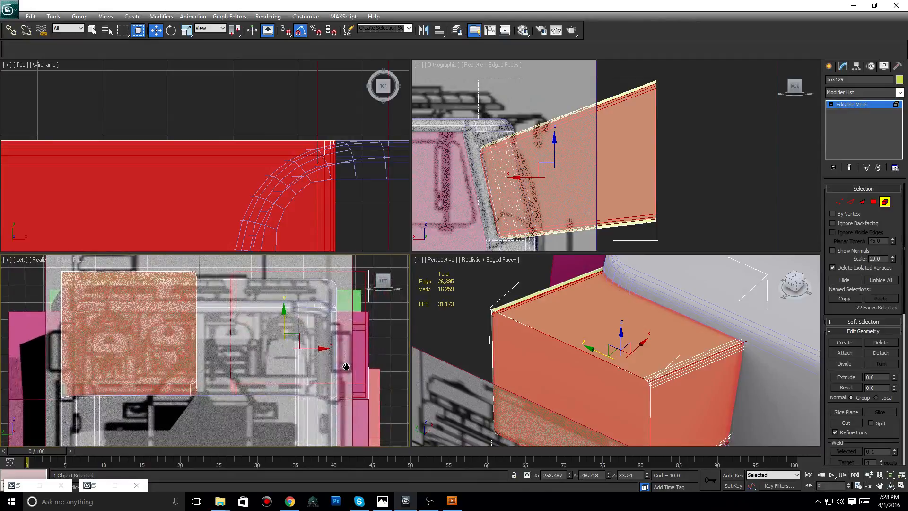
scroll(638, 348, down, 5)
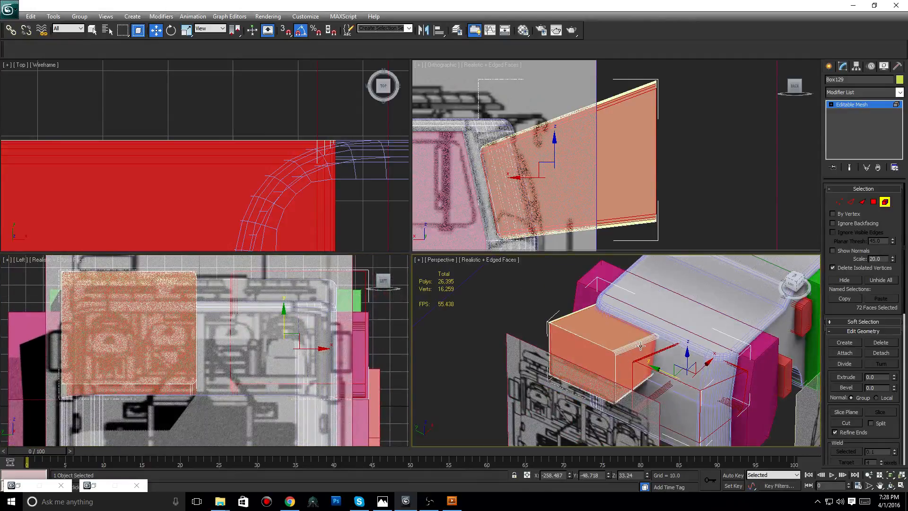
key(Delete)
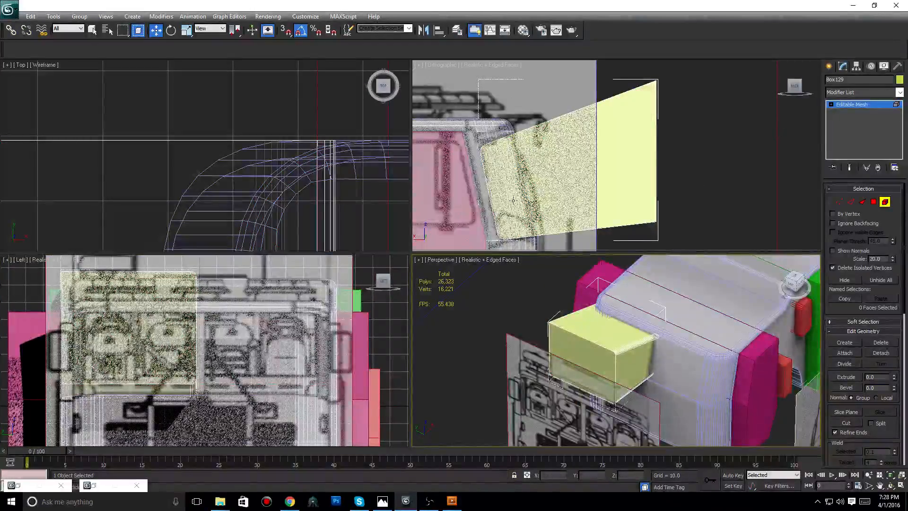
- Undo the deletion and the earlier mirroring until the single box is a plain Editable Poly again
key(ctrl+z)
key(ctrl+z)
key(ctrl+z)
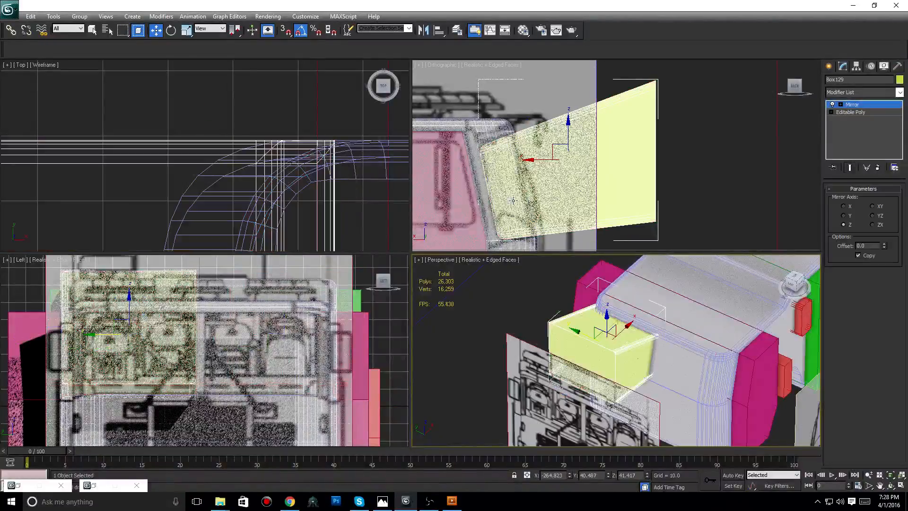
key(ctrl+z)
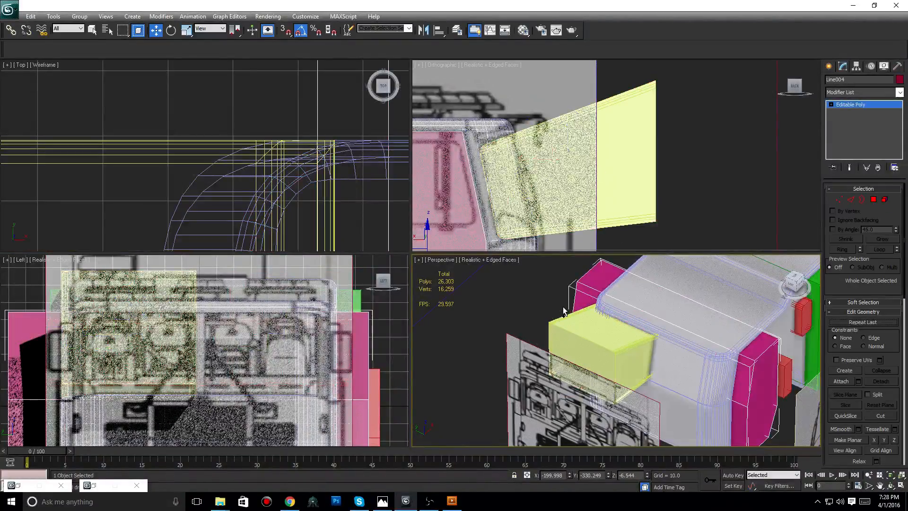
click(588, 340)
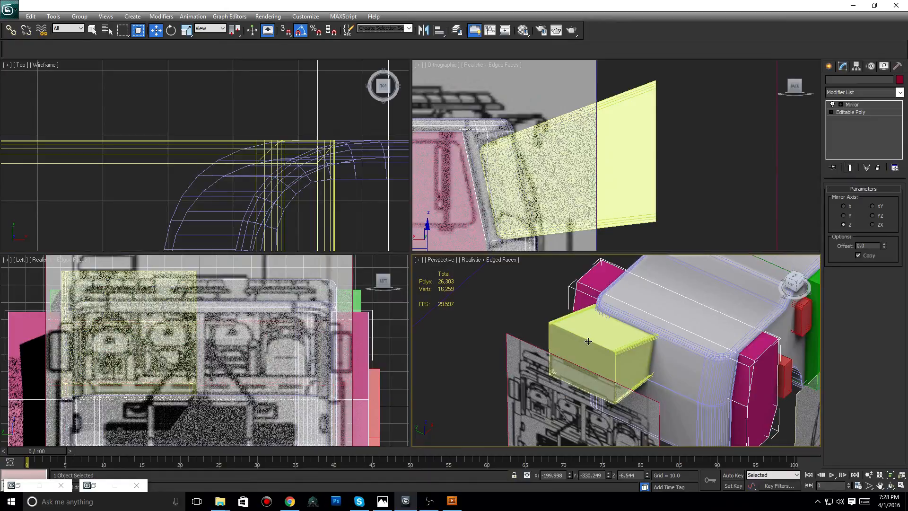
key(ctrl+z)
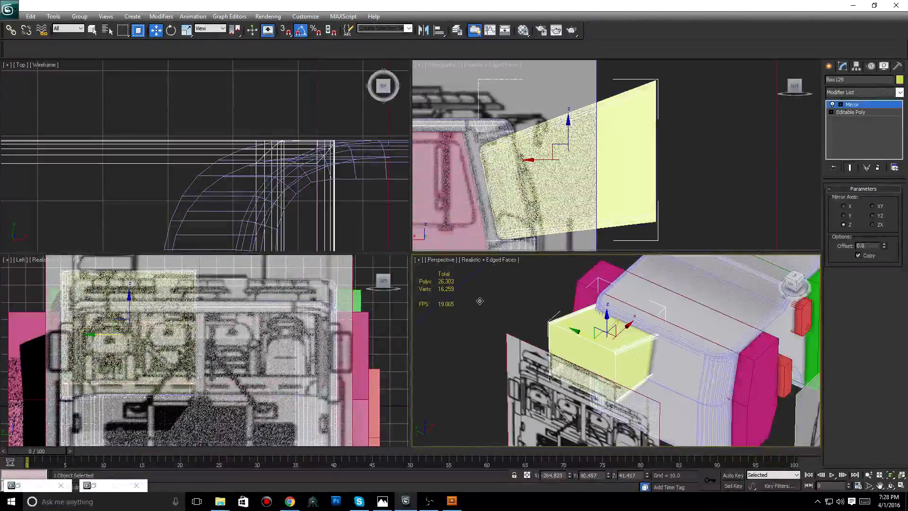
key(ctrl+y)
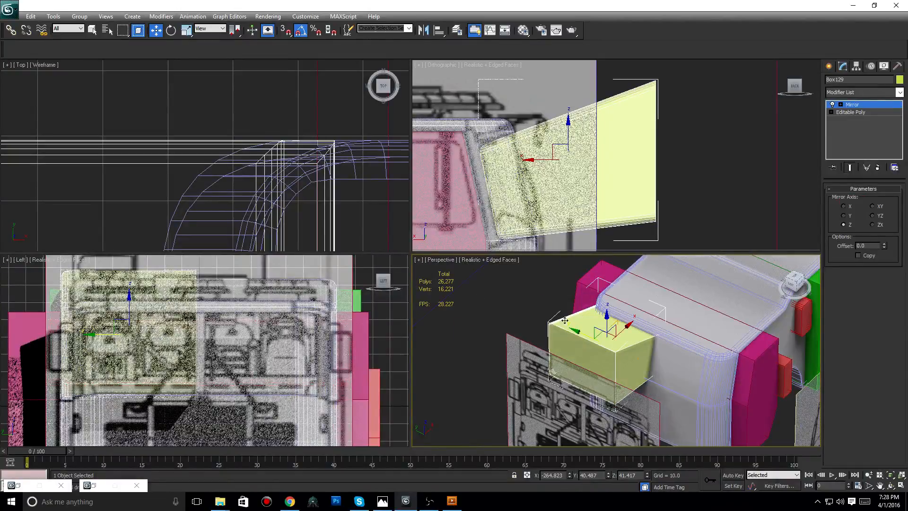
key(z)
key(ctrl+z)
key(ctrl+z)
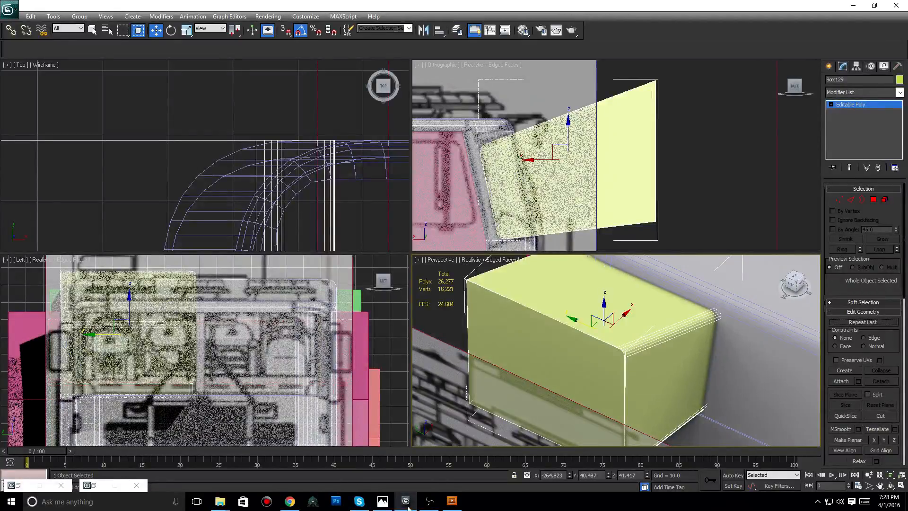
- Switch to Open Broadcaster Software to check the recording, and minimize its window
click(428, 501)
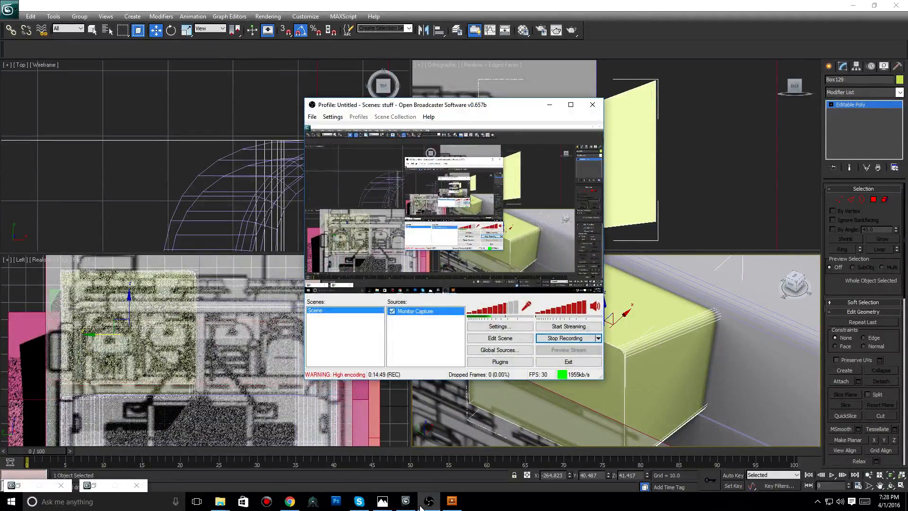
click(548, 105)
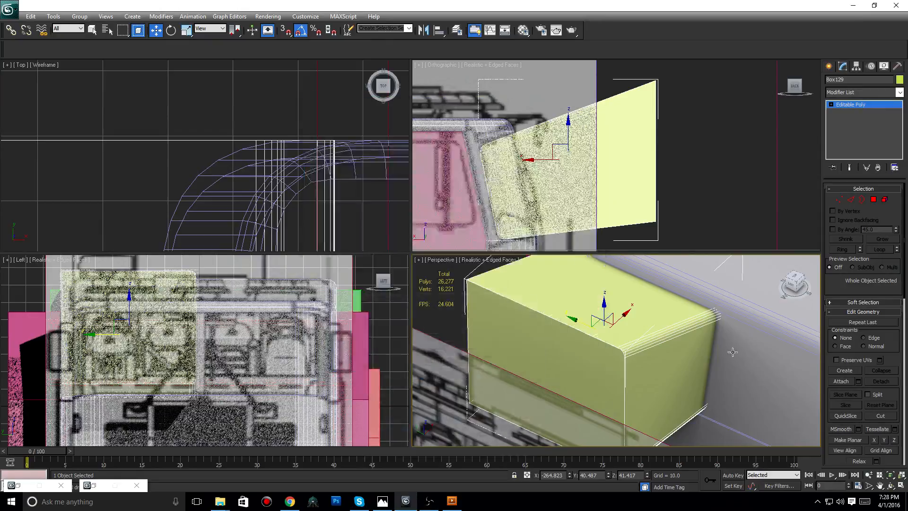
- Clone the yellow box as an independent copy and move it along Y to about -62.5, on the other half of the cab
middle_drag(615, 322, 691, 355)
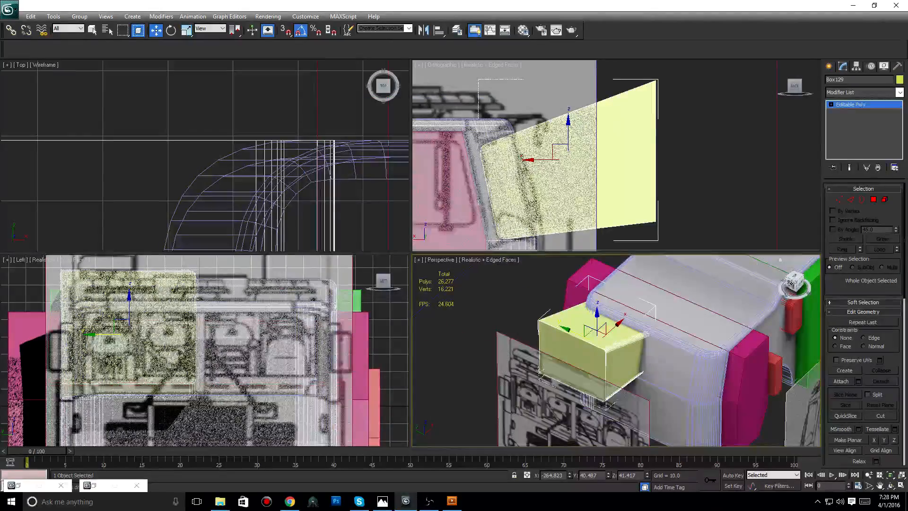
drag(789, 285, 814, 289)
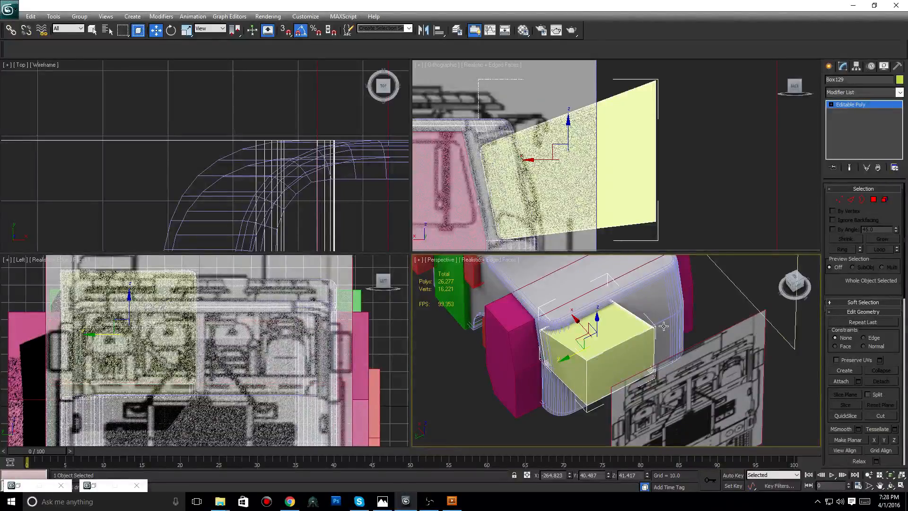
middle_drag(663, 325, 658, 329)
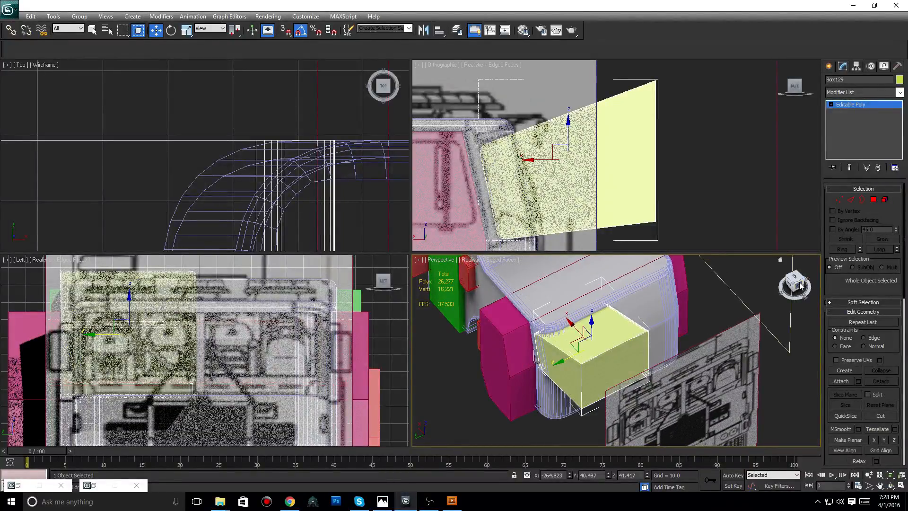
drag(800, 285, 749, 286)
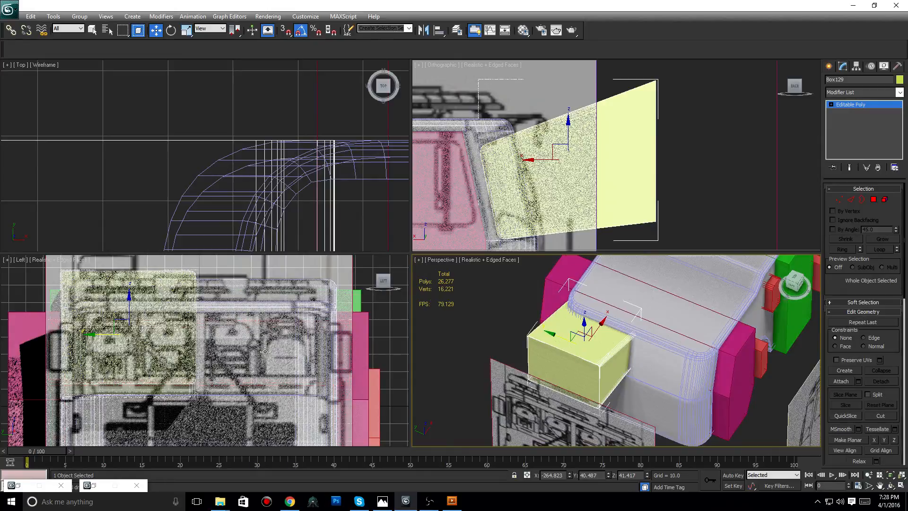
scroll(658, 311, up, 6)
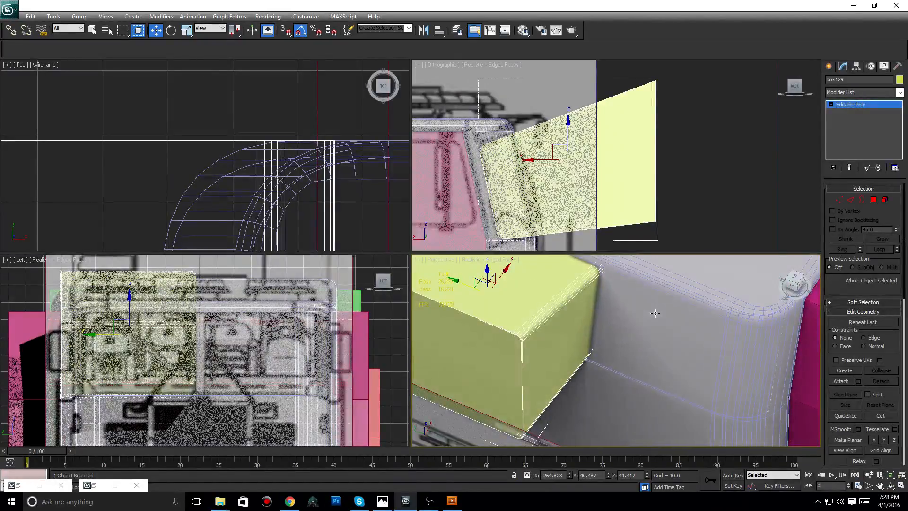
scroll(560, 351, down, 4)
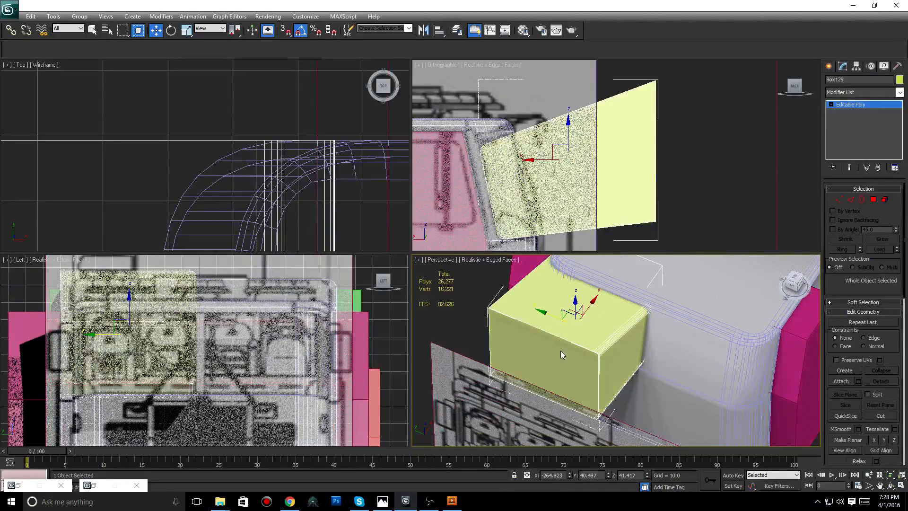
right_click(561, 351)
click(589, 398)
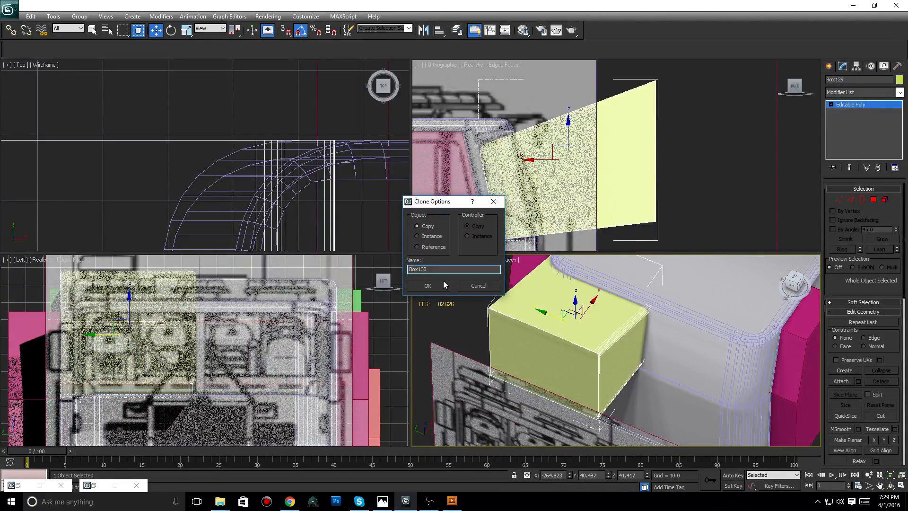
click(426, 285)
scroll(543, 312, up, 2)
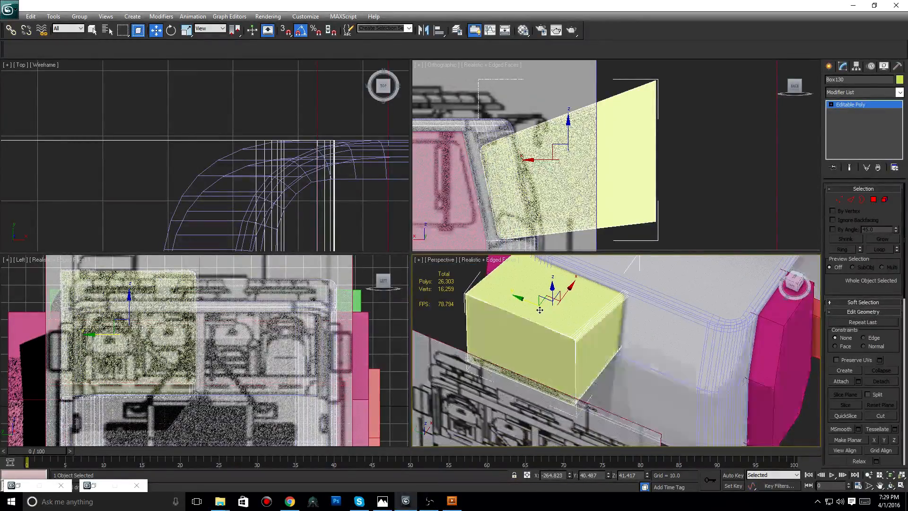
drag(543, 312, 688, 362)
- Add a Mirror modifier to the copied box with the mirror axis set to Z
click(872, 92)
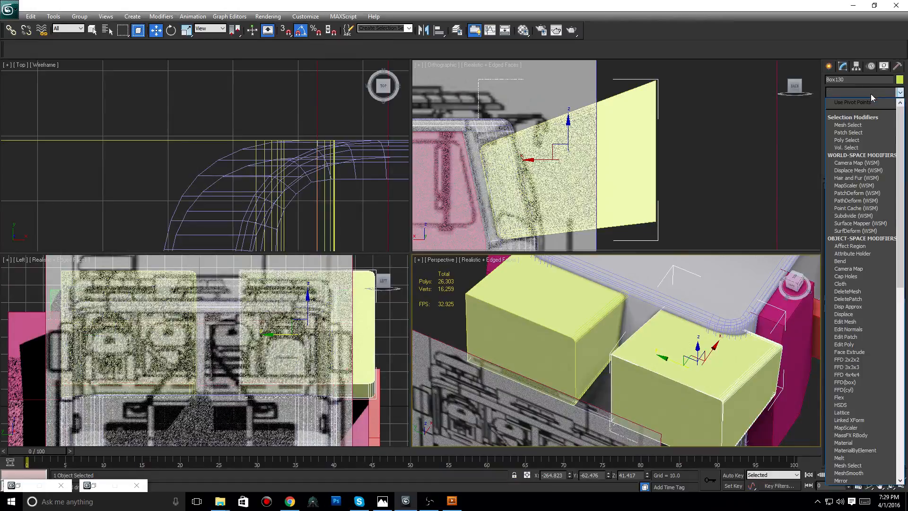
text(mi)
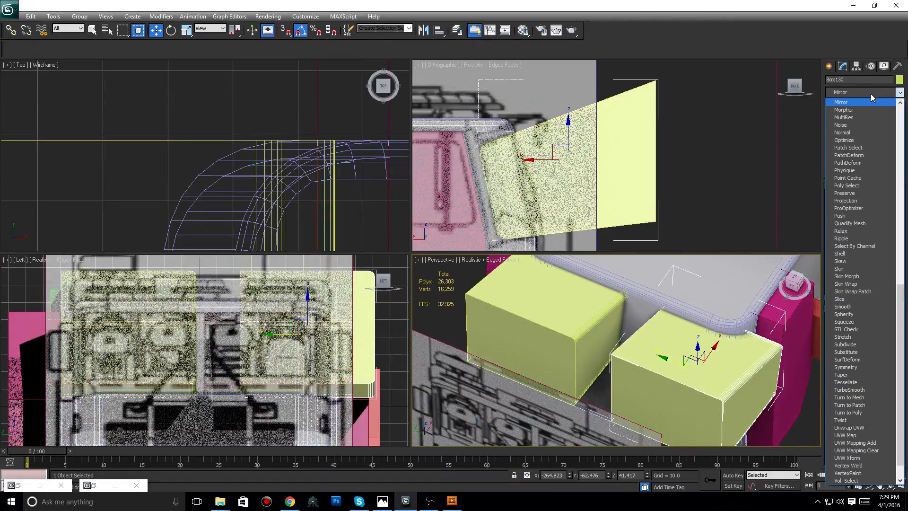
click(865, 102)
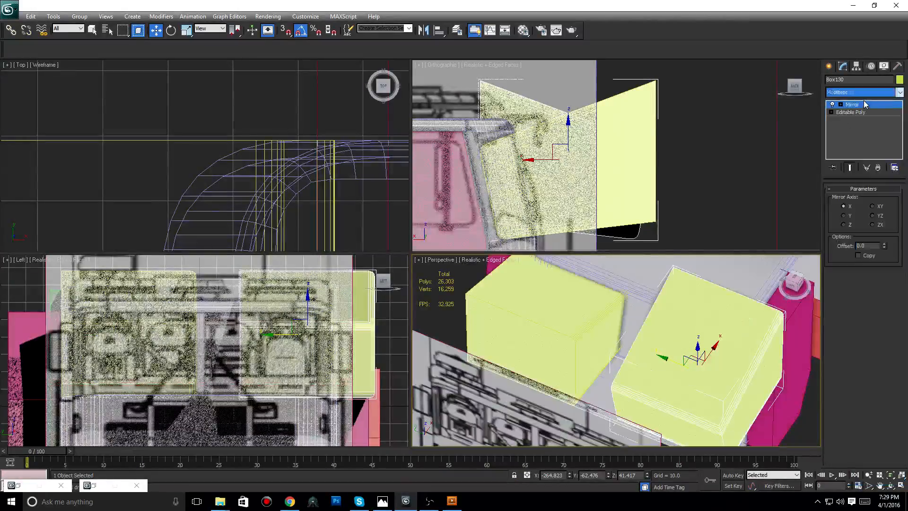
click(843, 225)
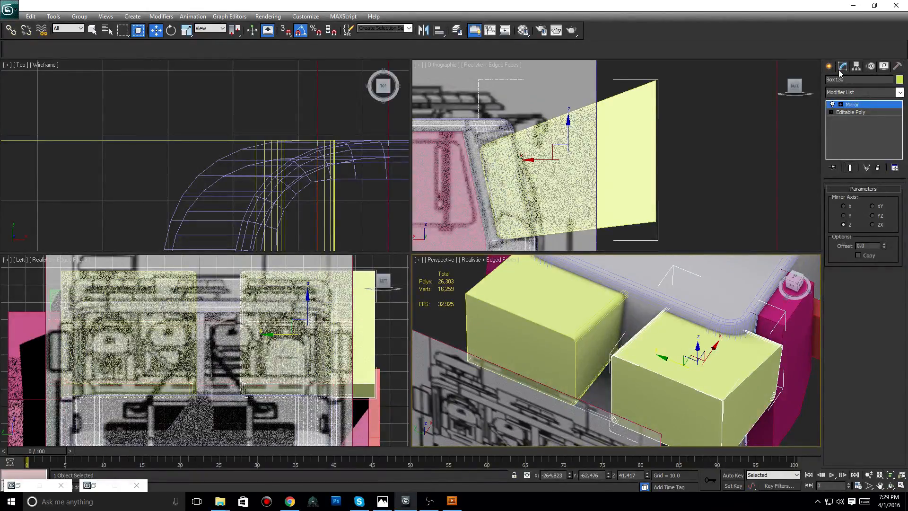
- Select the original box and center its pivot to the object with only the pivot affected
click(855, 66)
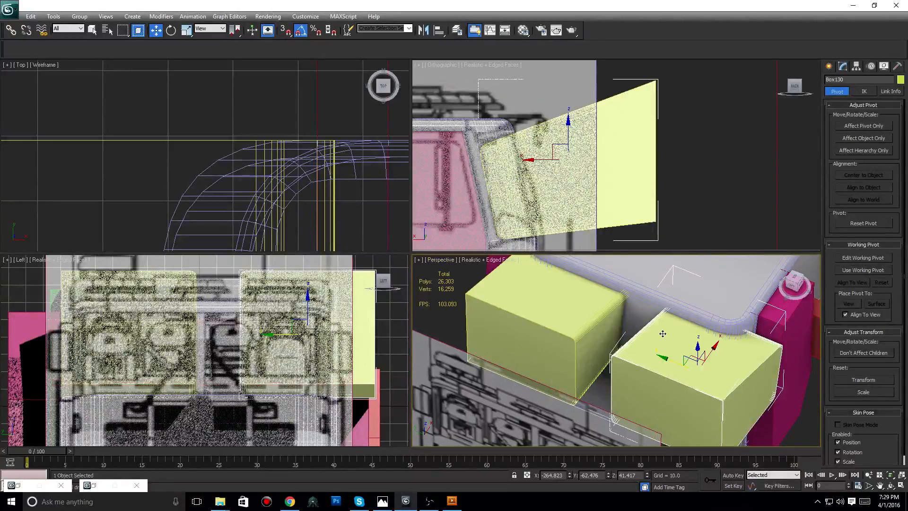
click(535, 353)
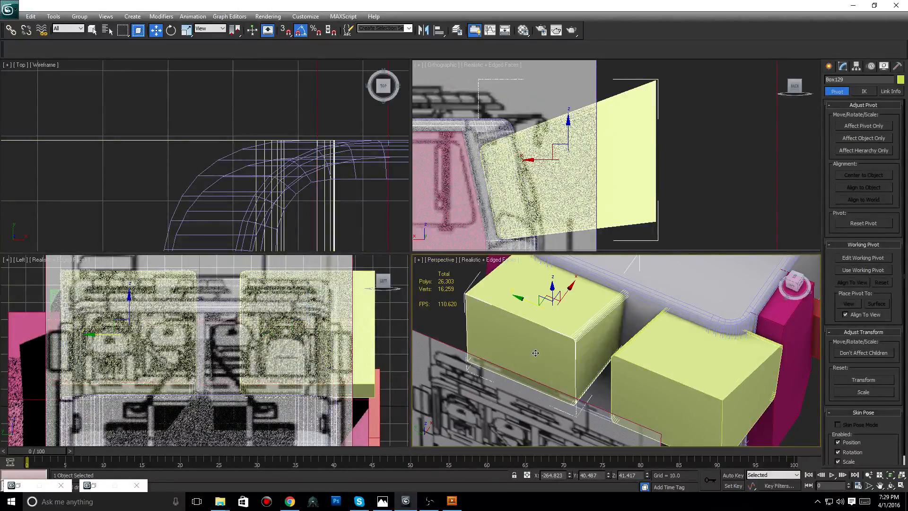
double_click(596, 475)
click(859, 126)
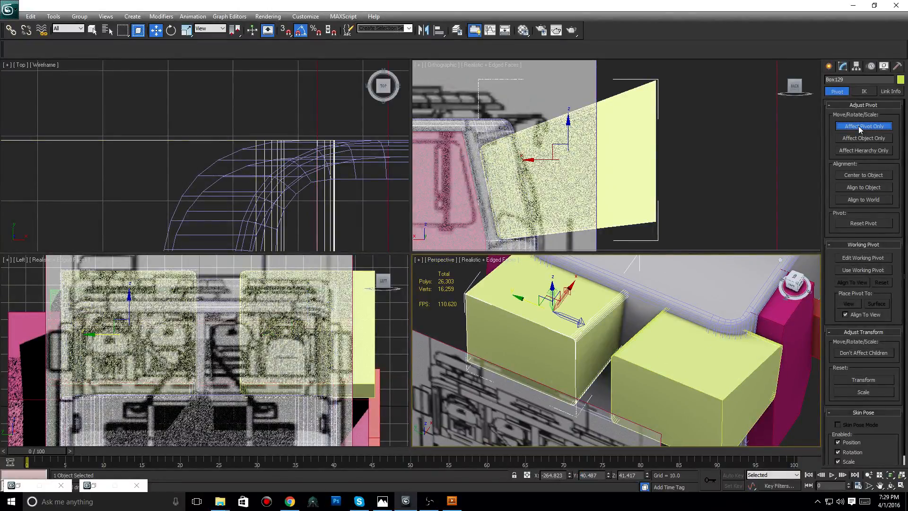
click(863, 175)
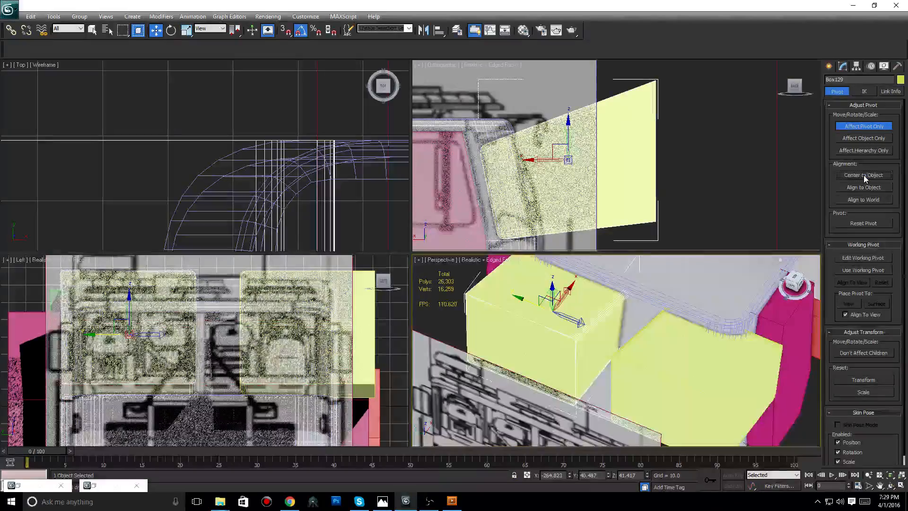
- Finish the pivot adjustment and set the copied box's Y position to -40.487, opposite the original box
click(866, 186)
click(829, 67)
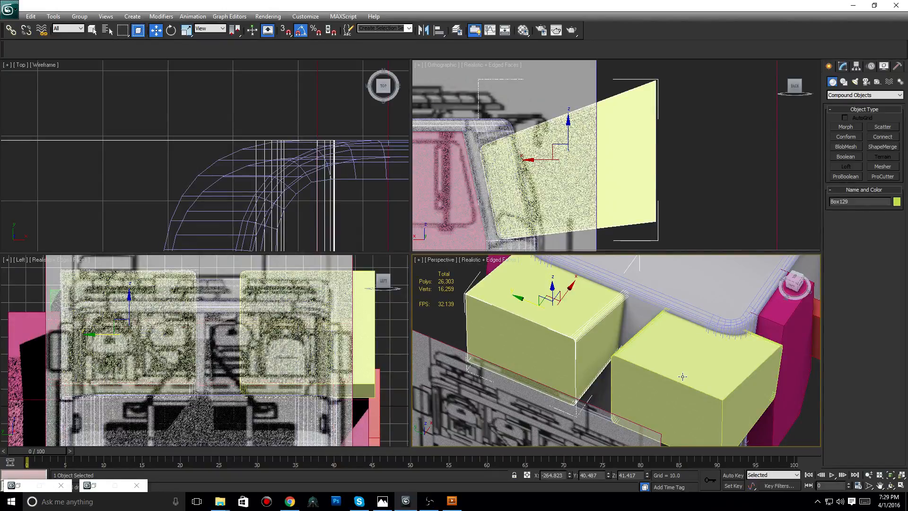
click(683, 376)
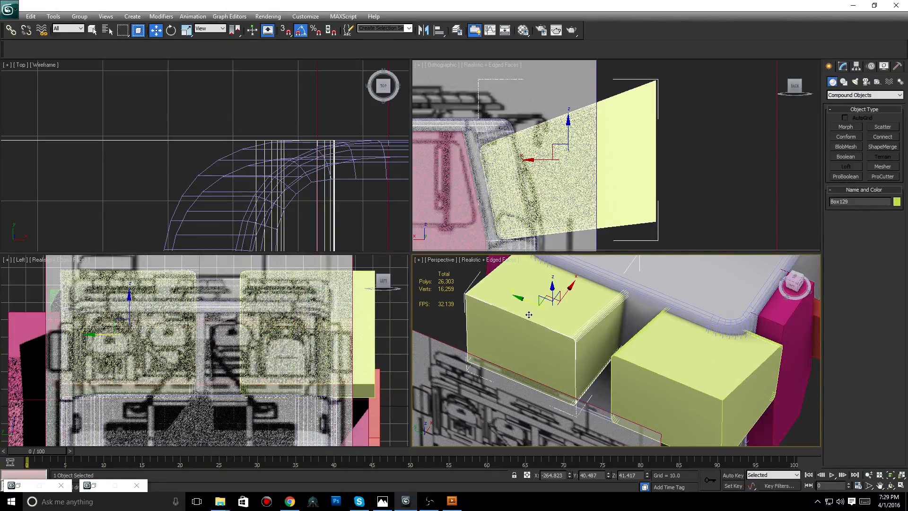
double_click(589, 475)
click(699, 378)
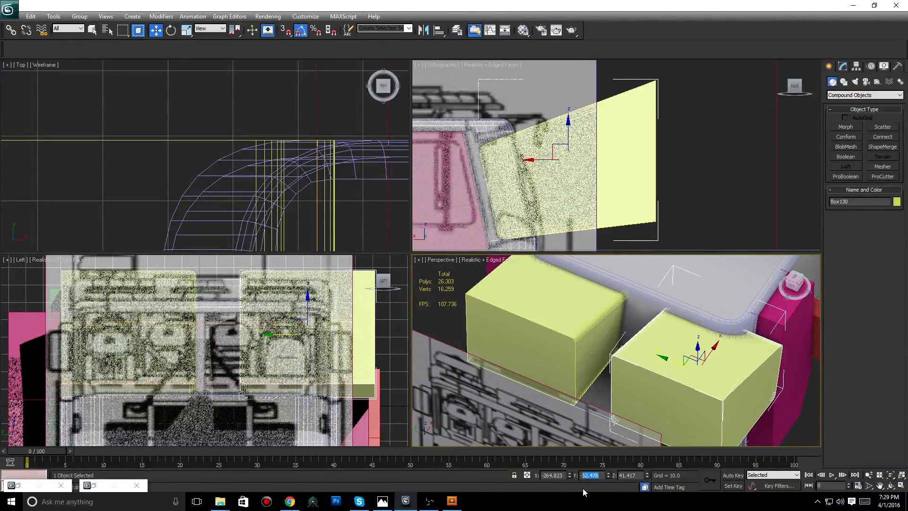
text(-40.487)
key(Return)
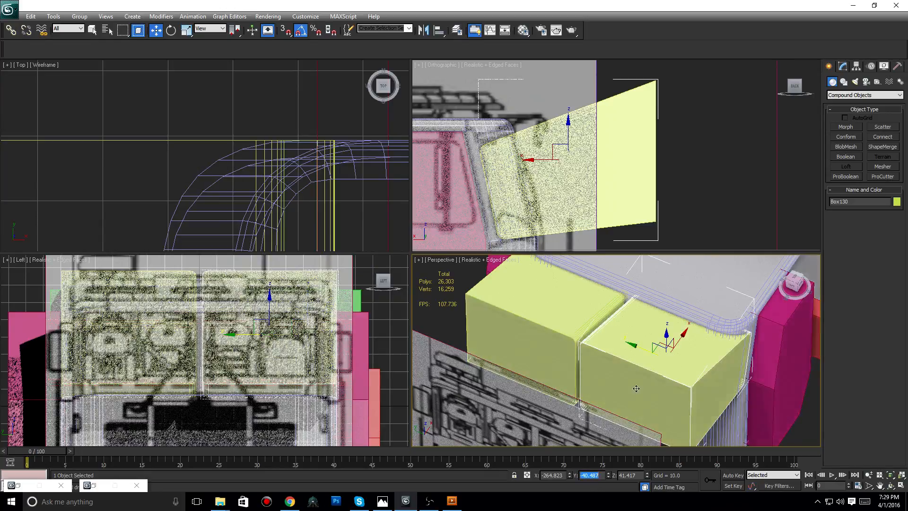
- Examine how both yellow boxes meet the front corners of the cab on each side
click(461, 282)
middle_drag(718, 358, 618, 318)
scroll(728, 331, up, 4)
scroll(708, 273, up, 3)
middle_drag(707, 273, 673, 332)
scroll(671, 345, up, 3)
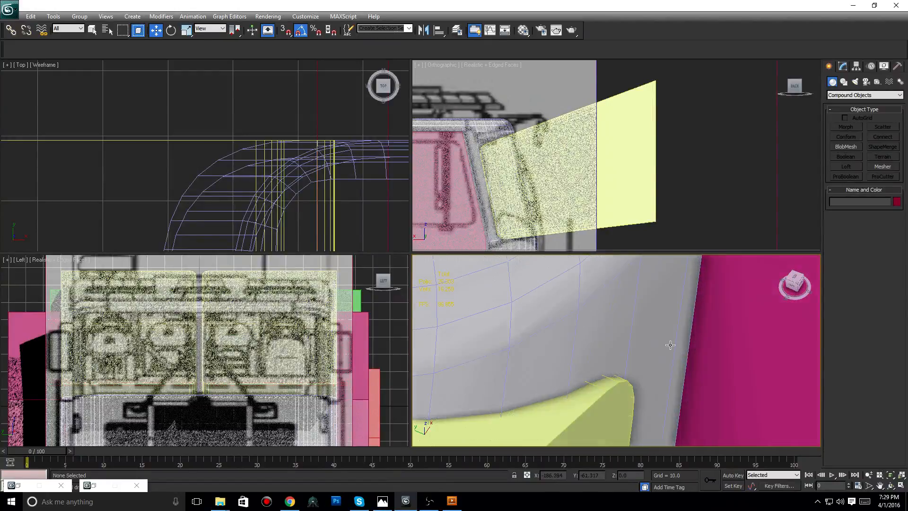
scroll(670, 345, down, 7)
middle_drag(567, 198, 609, 197)
middle_drag(561, 363, 885, 441)
drag(795, 287, 770, 298)
scroll(572, 350, up, 6)
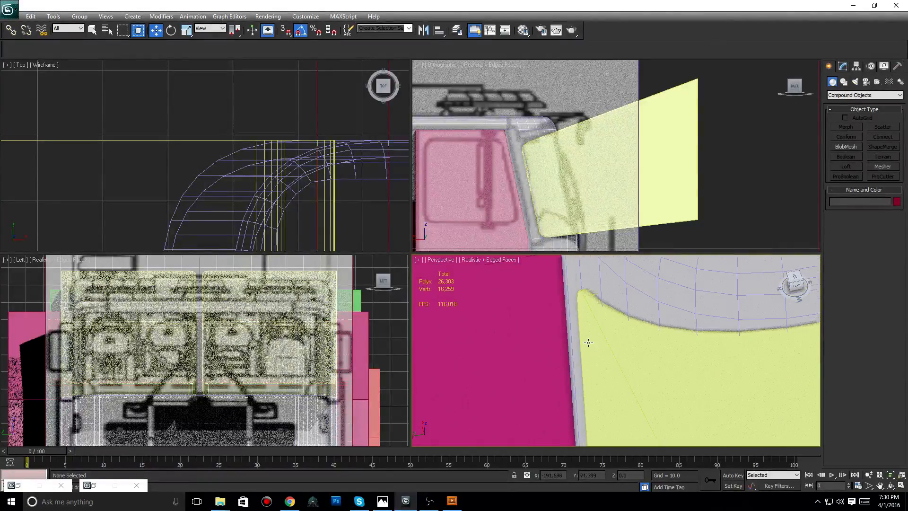
scroll(588, 342, down, 3)
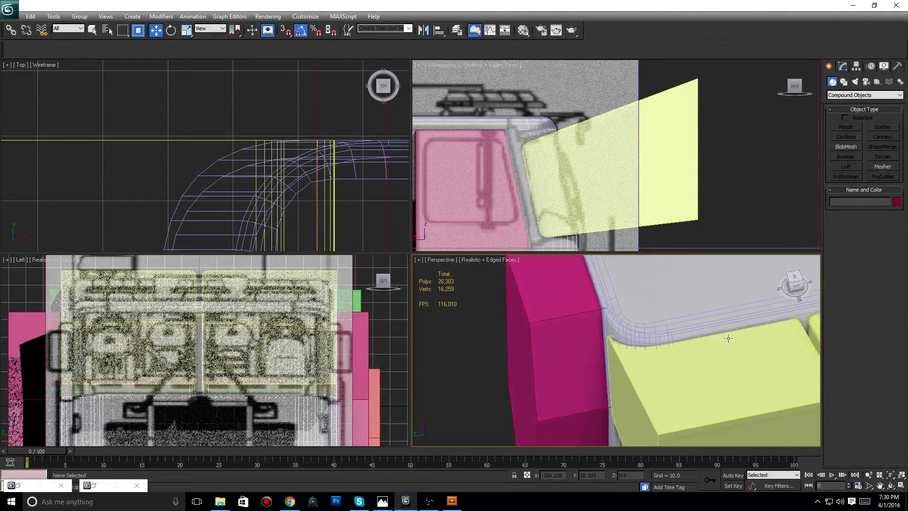
middle_drag(588, 342, 562, 292)
scroll(563, 293, down, 3)
- Try to subtract the copied yellow box from the cab body with a ProBoolean Subtraction
click(620, 283)
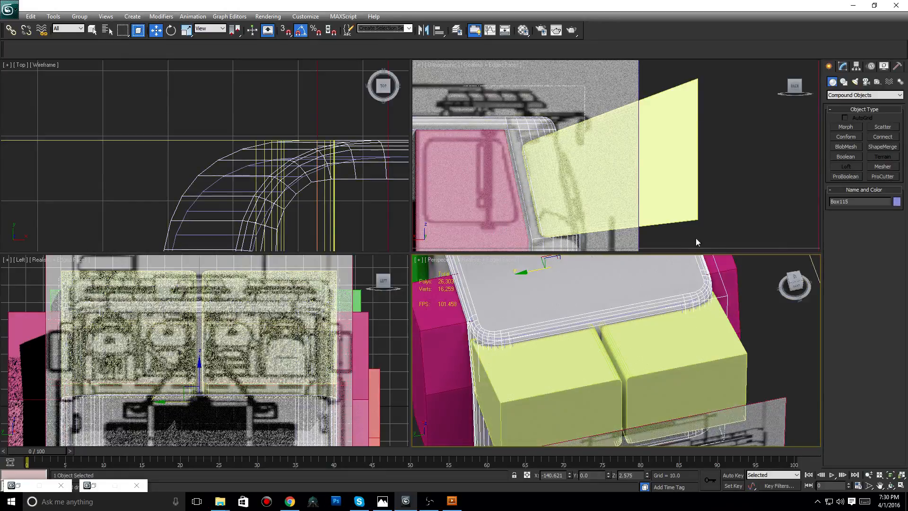
click(844, 176)
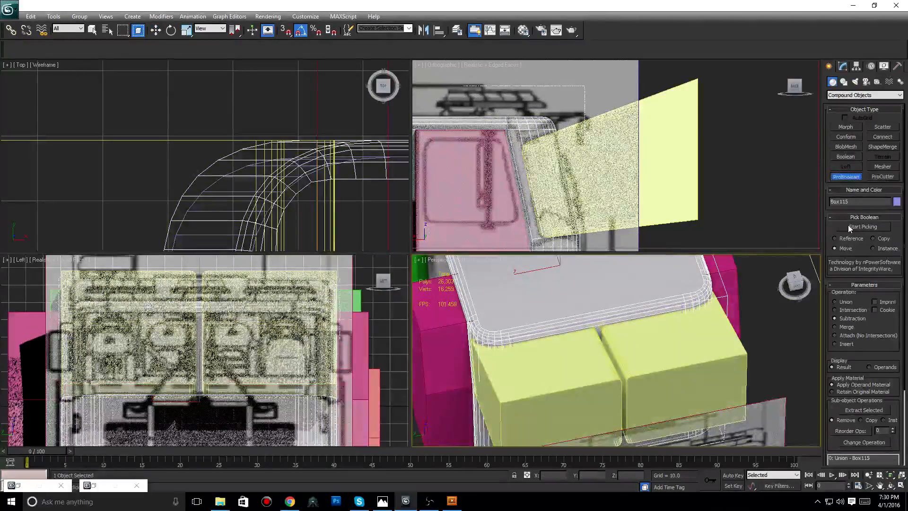
click(849, 228)
alt+middle_drag(713, 312, 672, 315)
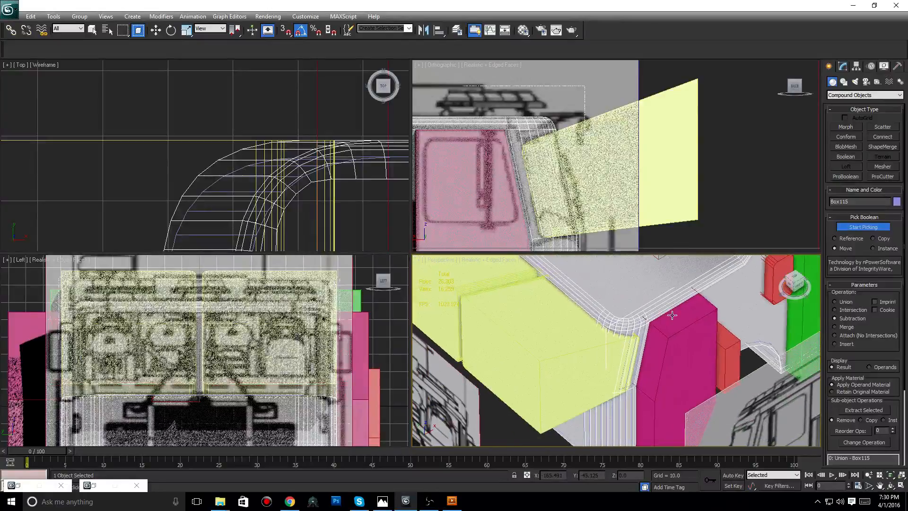
alt+middle_drag(594, 322, 610, 322)
click(544, 336)
- Examine the corners and edges of the windshield cutout in the cab body
scroll(619, 351, up, 5)
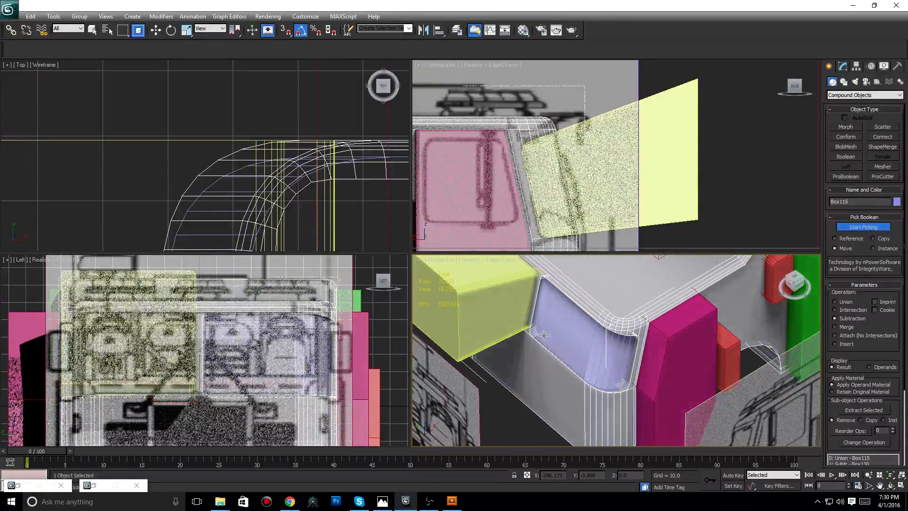
scroll(620, 352, up, 3)
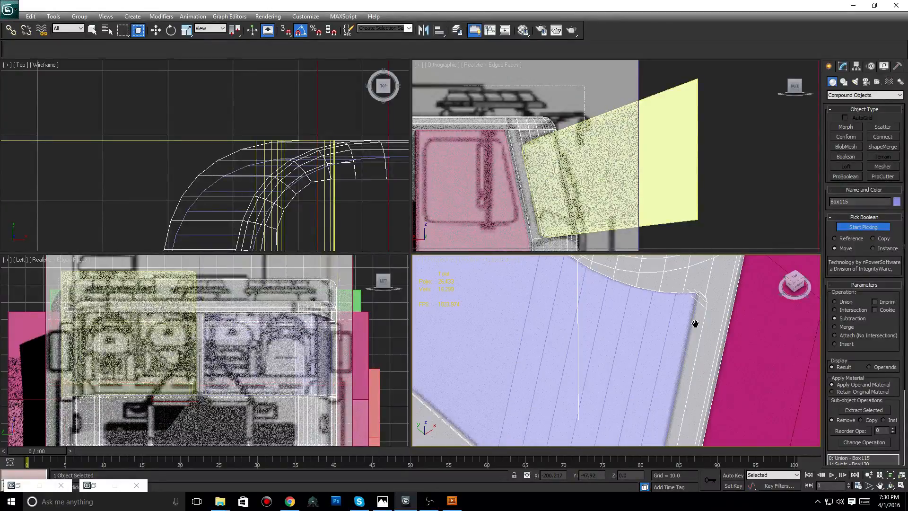
middle_drag(695, 323, 739, 206)
middle_drag(561, 316, 611, 366)
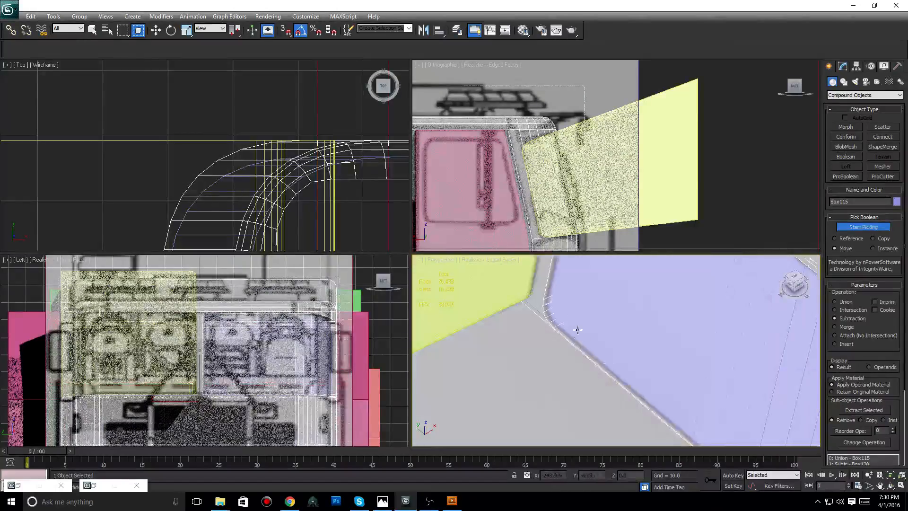
scroll(577, 330, down, 6)
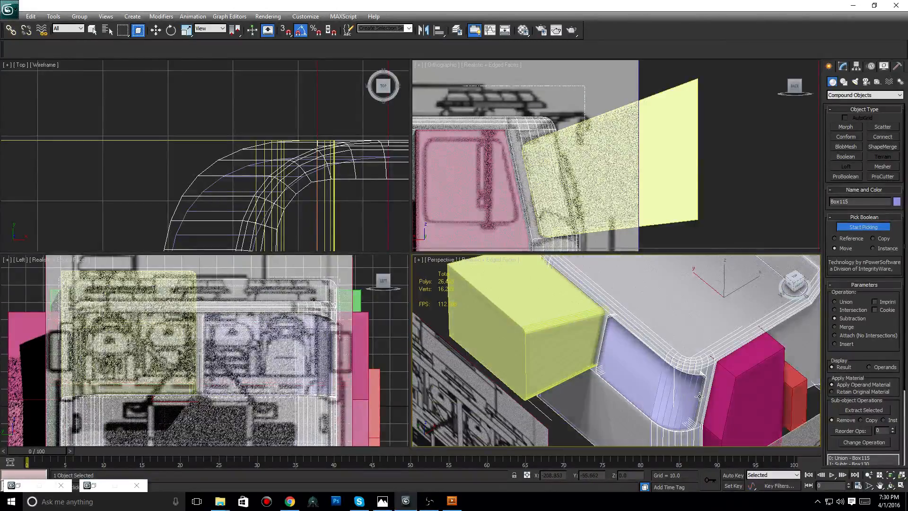
scroll(699, 396, up, 4)
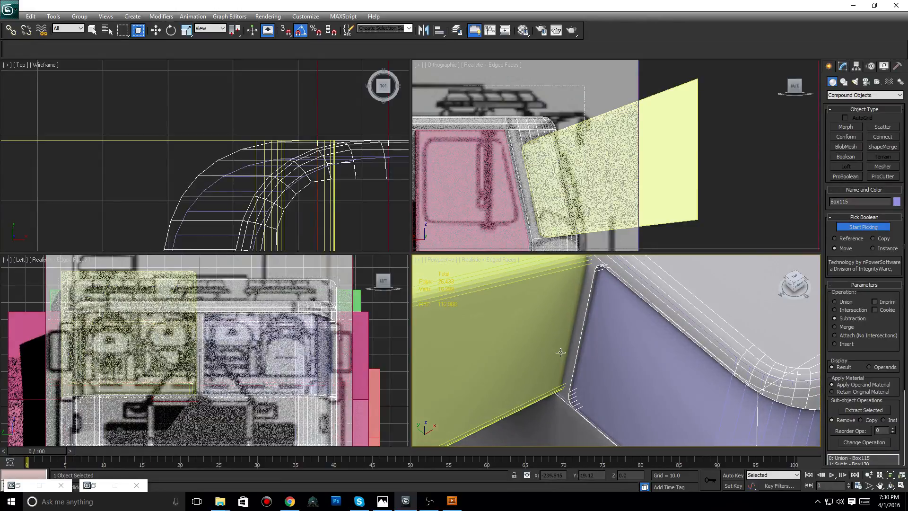
scroll(665, 360, down, 4)
mouse_move(665, 360)
middle_down()
mouse_move(820, 274)
mouse_move(679, 315)
mouse_move(687, 375)
mouse_move(634, 390)
middle_up()
scroll(678, 376, up, 4)
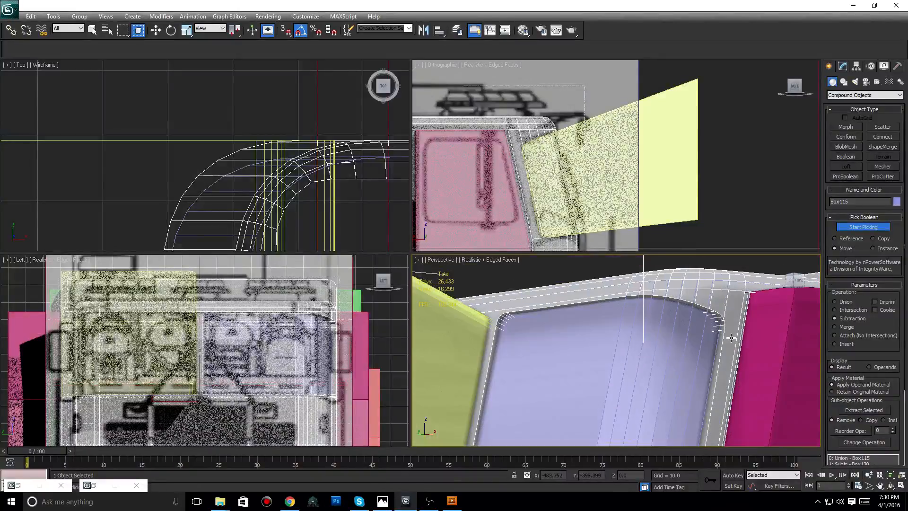
- Undo the ProBoolean subtraction from the cab body and clear the selection
scroll(730, 337, down, 8)
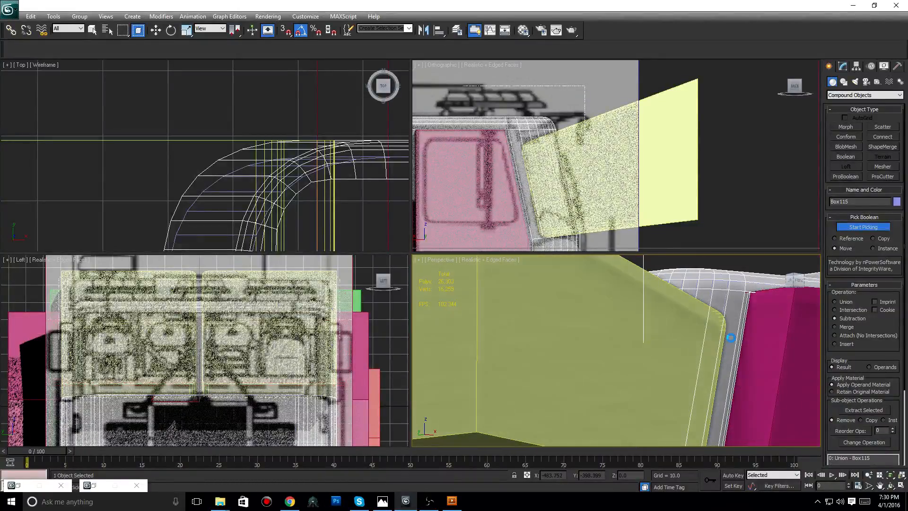
scroll(731, 338, down, 5)
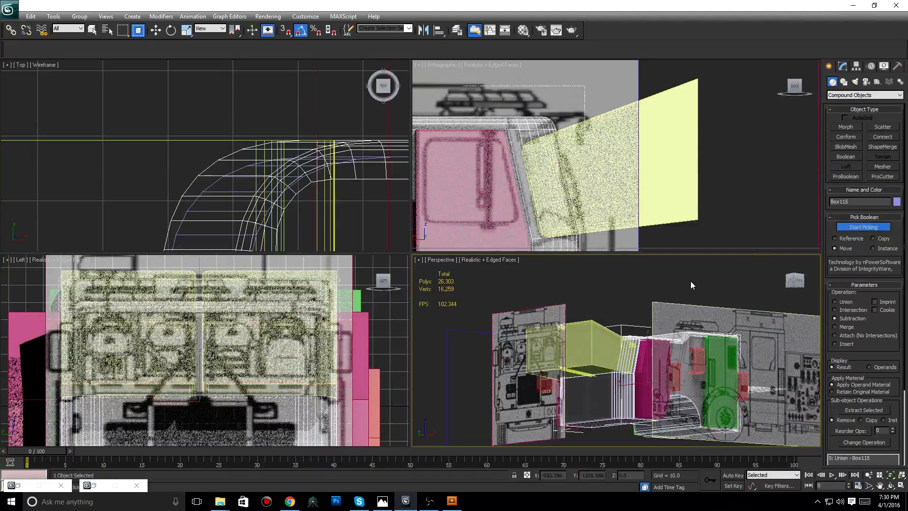
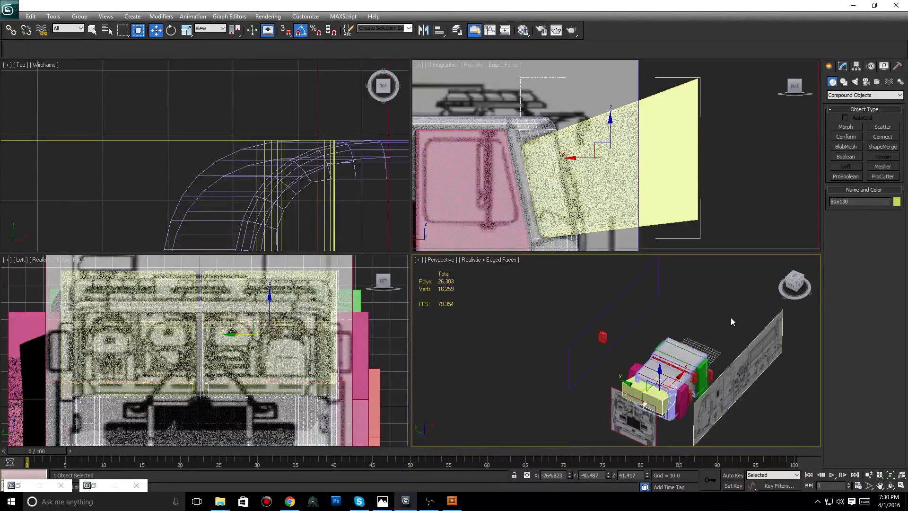
click(731, 317)
- Examine the cab and its cutting boxes from the front corner and the side against the side blueprint
middle_drag(716, 343, 653, 319)
scroll(631, 326, up, 5)
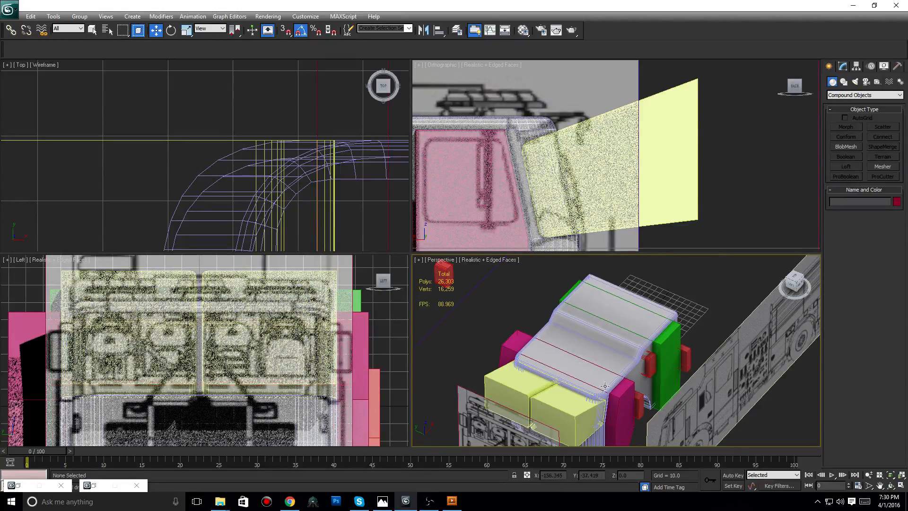
middle_drag(605, 386, 610, 325)
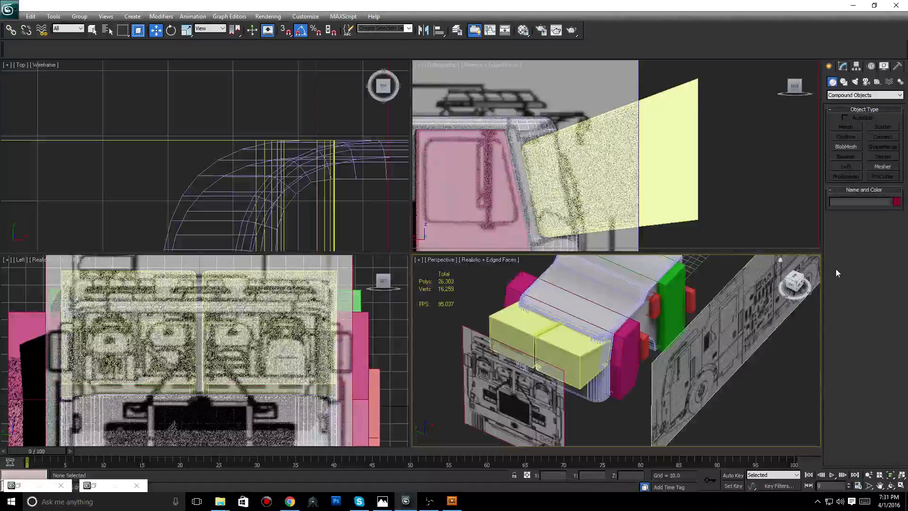
alt+middle_drag(794, 360, 793, 289)
scroll(693, 349, up, 5)
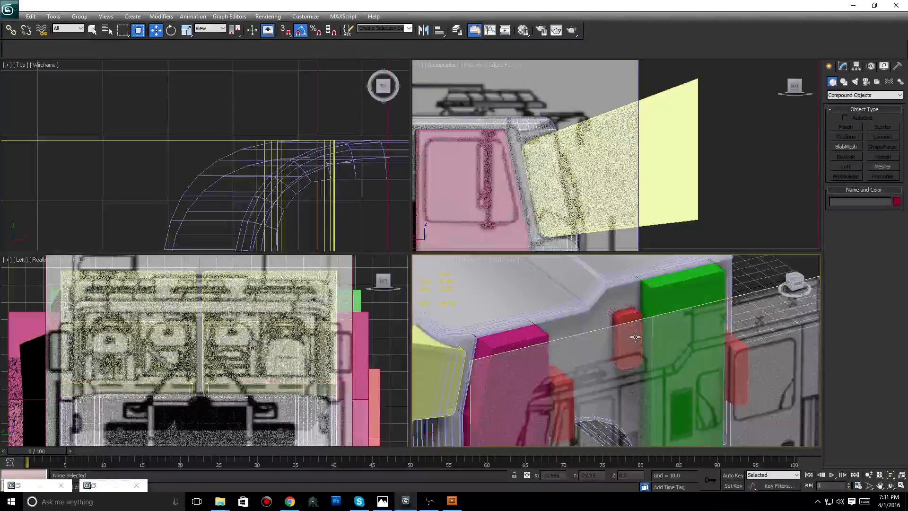
scroll(636, 337, down, 3)
click(794, 291)
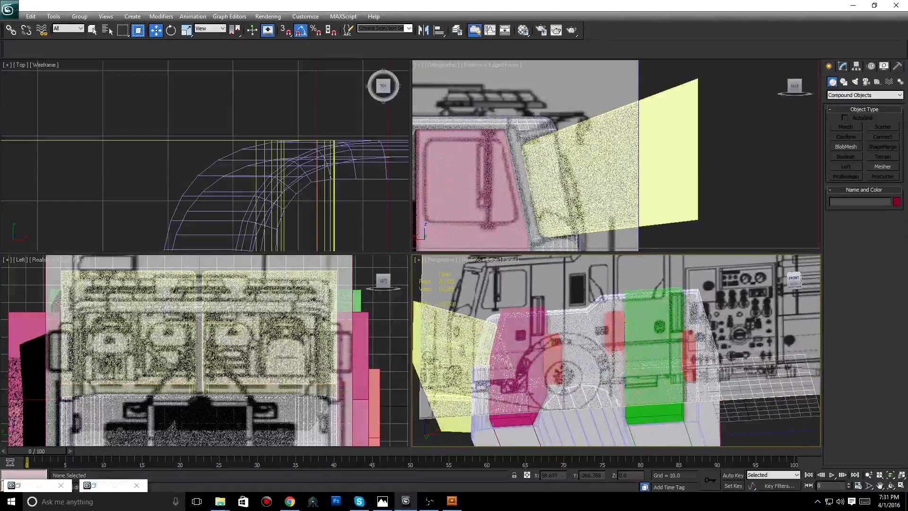
click(794, 279)
drag(788, 279, 793, 283)
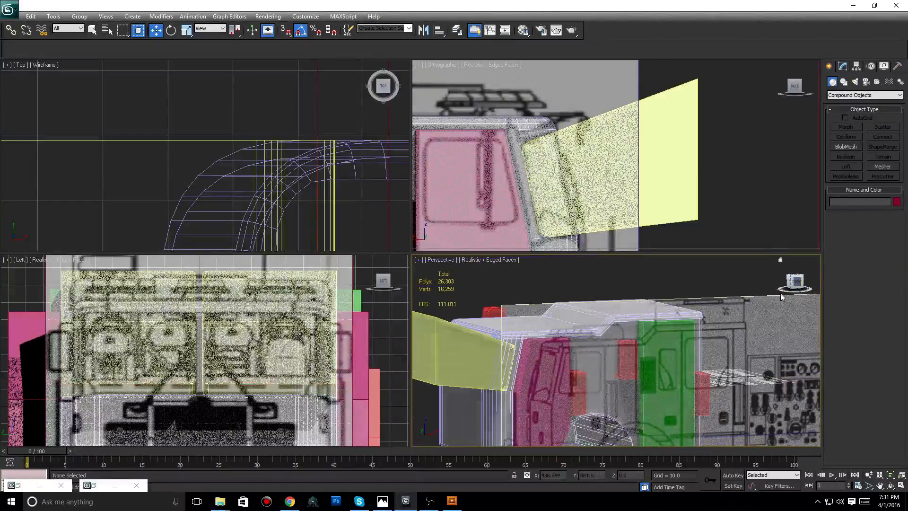
- Compare the outer edges of both yellow boxes with the windshield outline on the front blueprint
scroll(201, 349, up, 8)
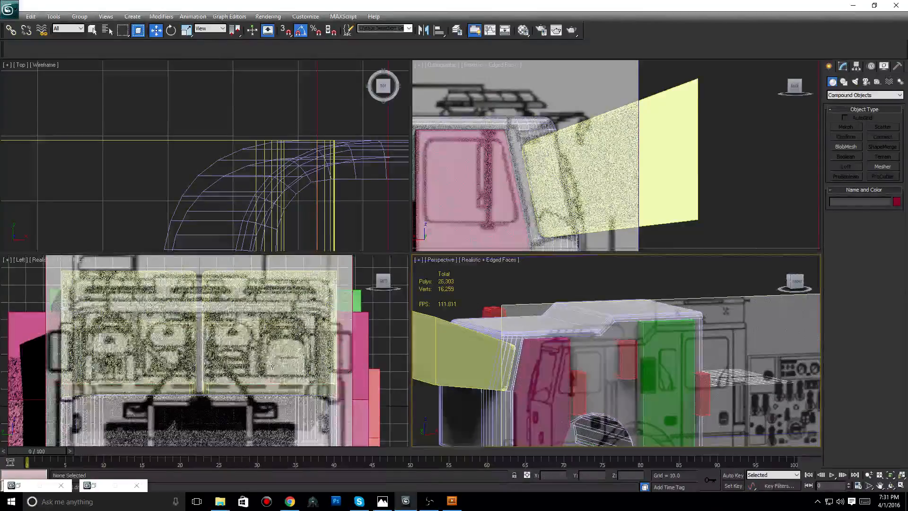
scroll(222, 362, down, 8)
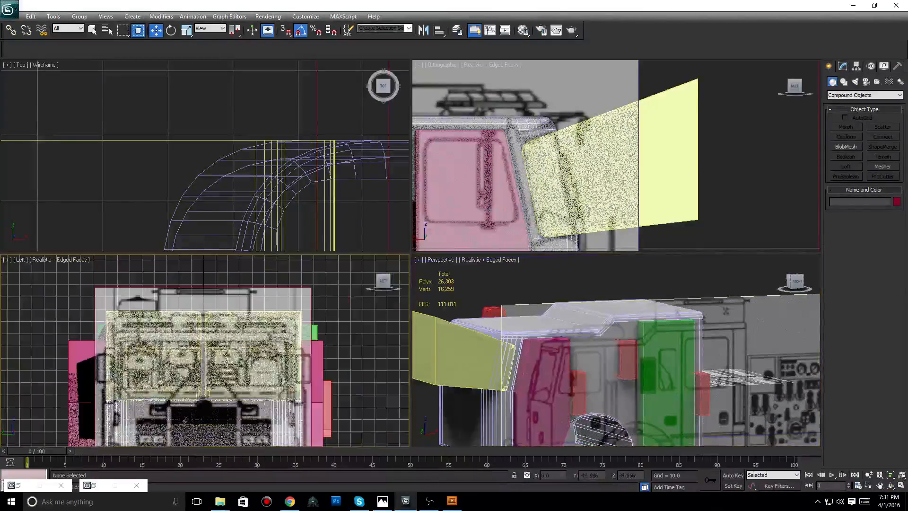
middle_drag(215, 365, 254, 358)
scroll(99, 380, up, 8)
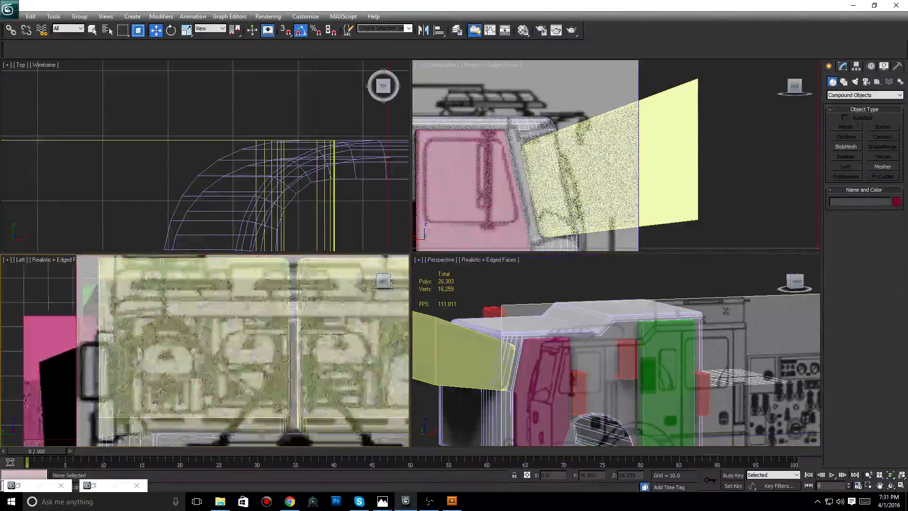
scroll(98, 379, up, 6)
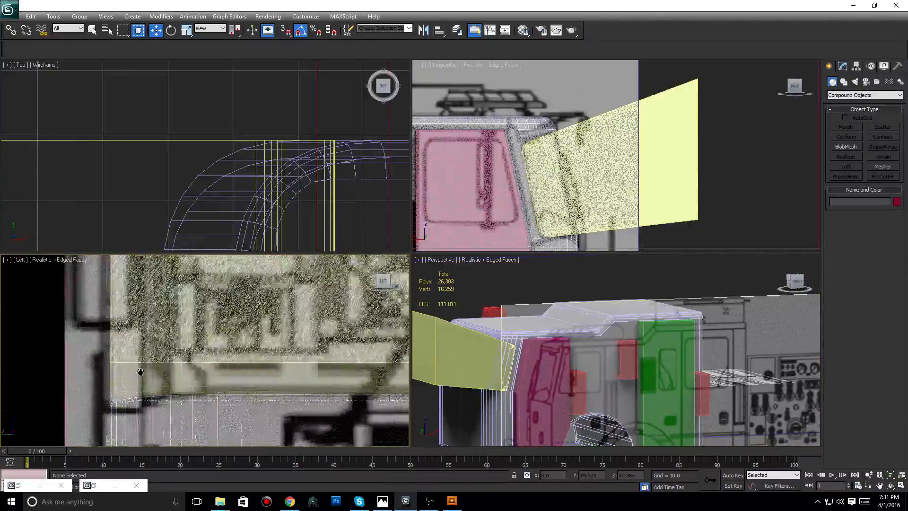
scroll(381, 352, down, 6)
middle_drag(382, 352, 66, 354)
middle_drag(280, 355, 267, 357)
scroll(279, 354, up, 4)
middle_drag(241, 305, 231, 460)
mouse_move(242, 341)
middle_down()
mouse_move(243, 420)
mouse_move(246, 372)
middle_up()
scroll(257, 338, down, 10)
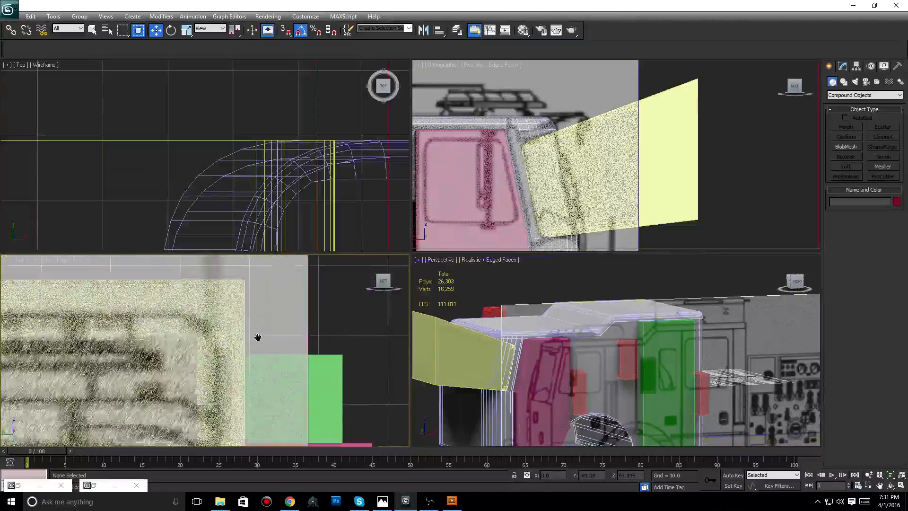
- Examine the yellow boxes around the cab's front and compare them with the fire truck reference photo in Chrome
scroll(595, 353, up, 8)
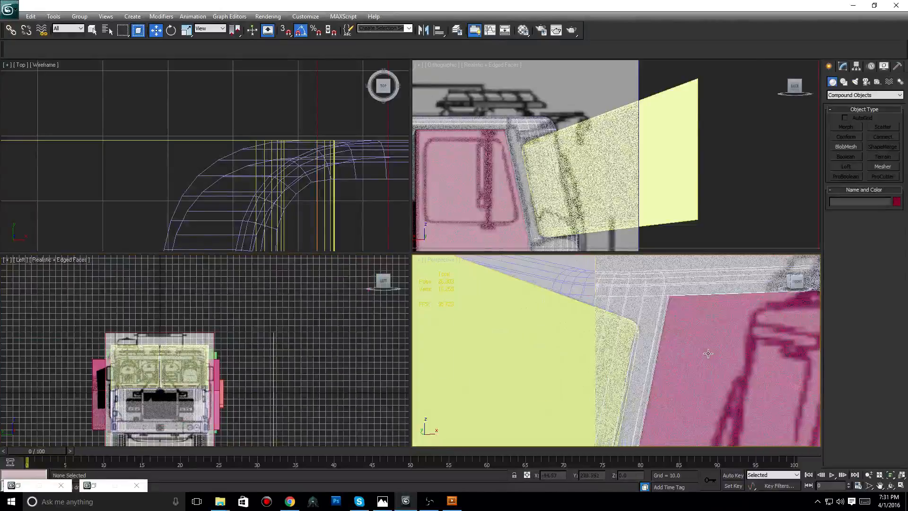
mouse_move(798, 281)
mouse_down()
mouse_move(782, 283)
mouse_move(799, 285)
mouse_up()
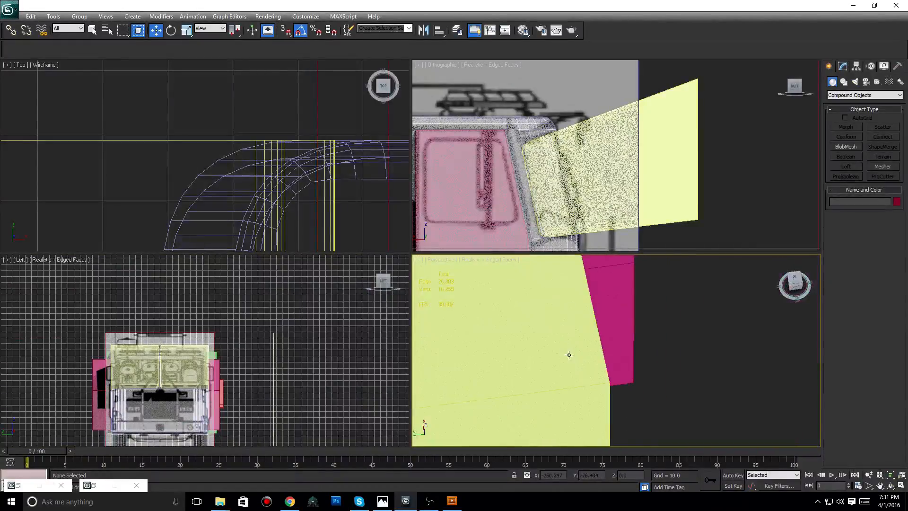
scroll(569, 355, down, 8)
middle_drag(569, 355, 721, 400)
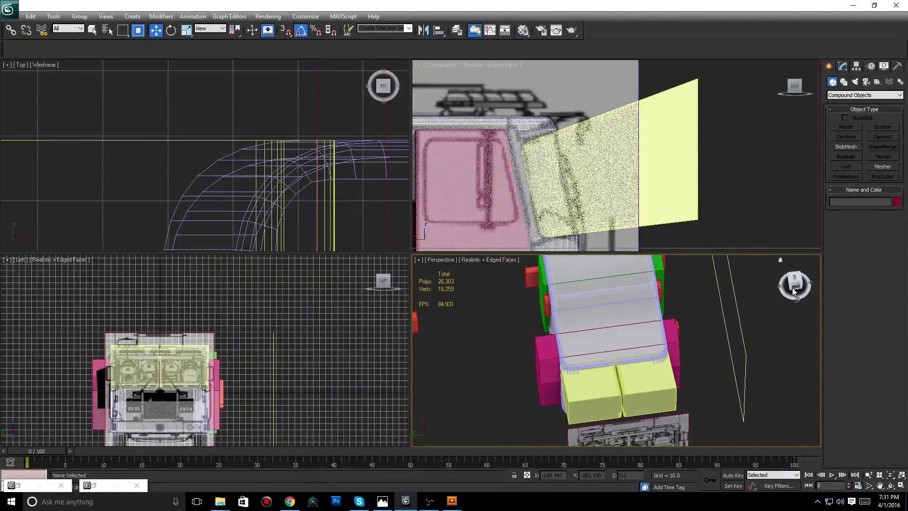
mouse_move(794, 288)
mouse_down()
mouse_move(813, 281)
mouse_move(795, 291)
mouse_up()
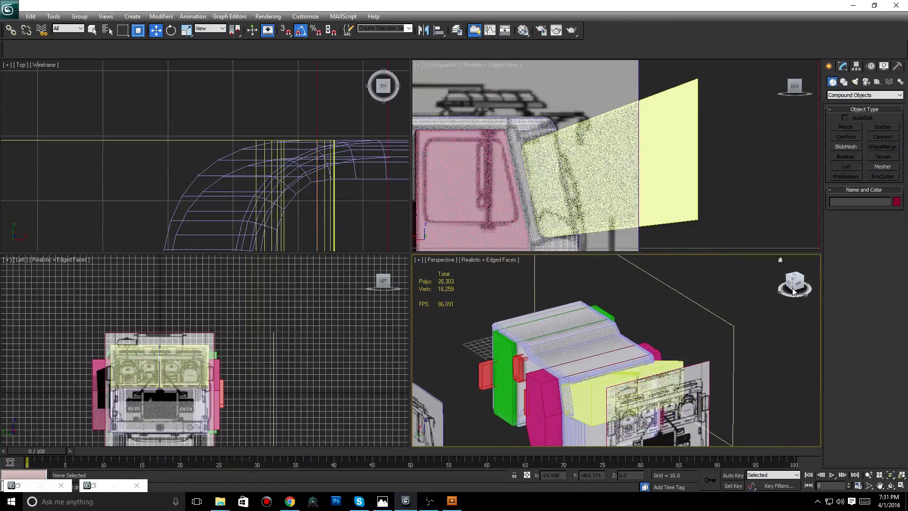
click(289, 501)
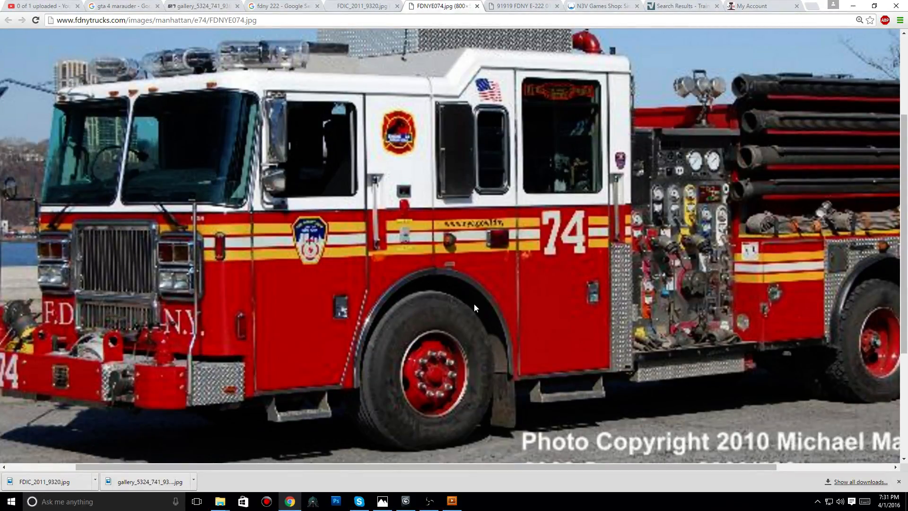
click(852, 5)
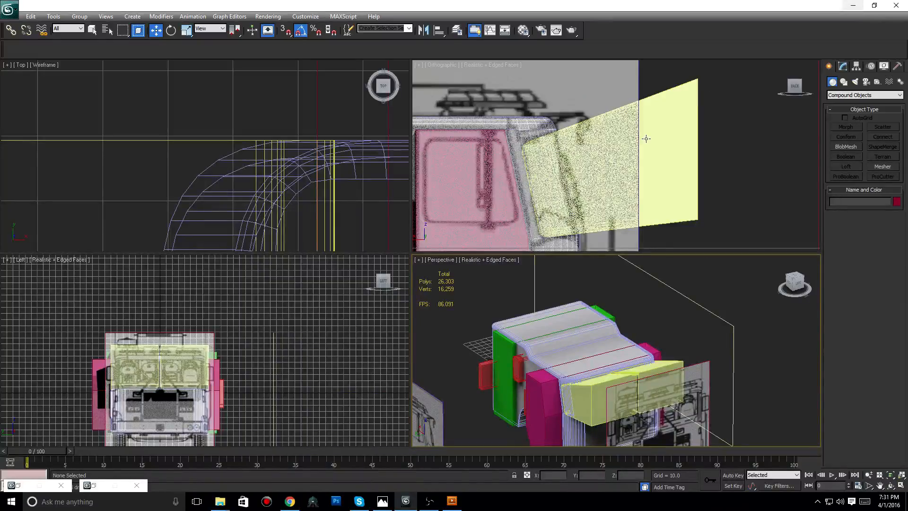
- Create a box over the grille on the front blueprint, about 33.8 long, 59.7 wide and 17.6 high
click(864, 95)
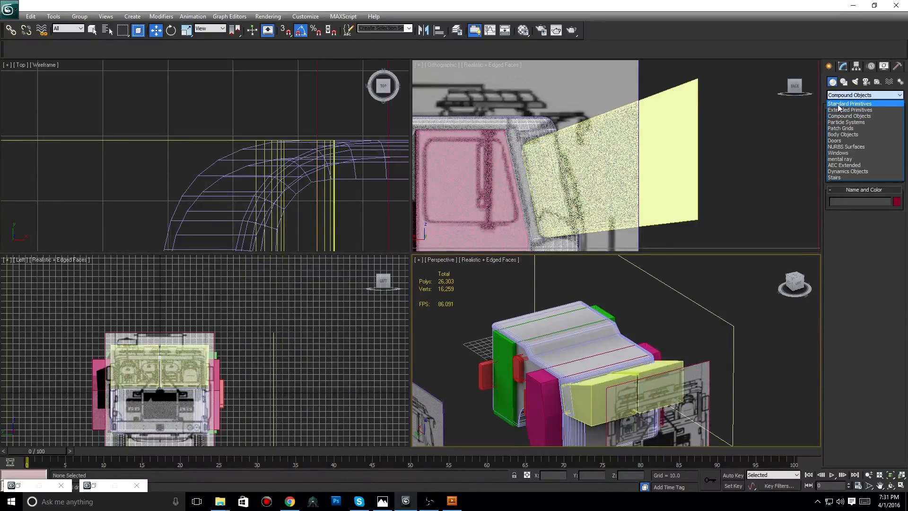
click(851, 103)
click(845, 126)
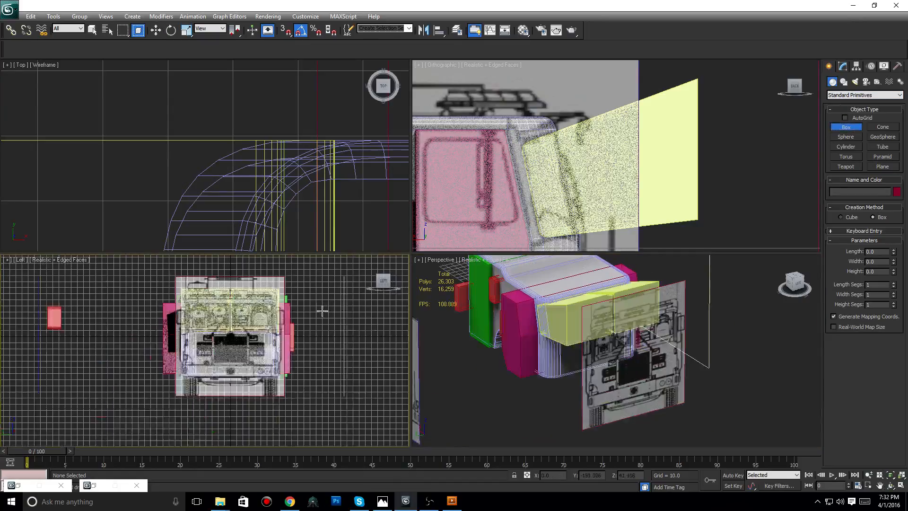
scroll(316, 333, up, 6)
middle_drag(315, 334, 241, 336)
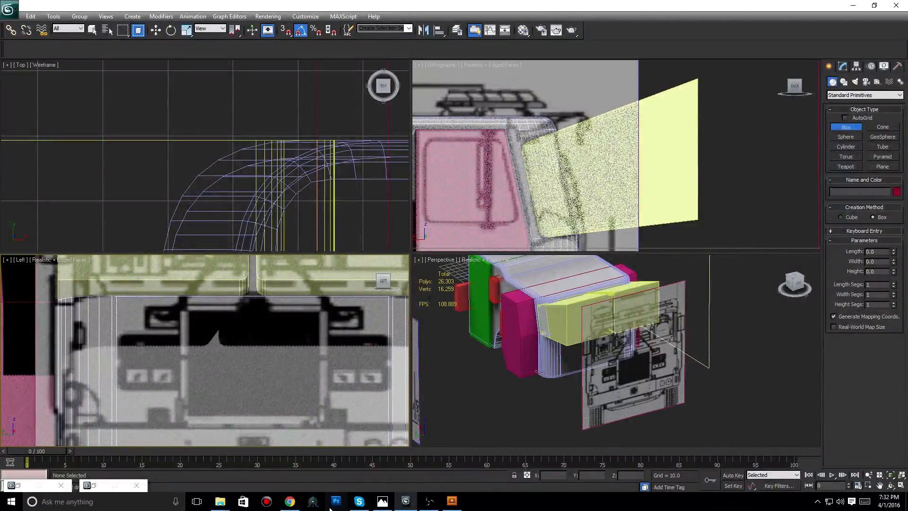
mouse_move(290, 503)
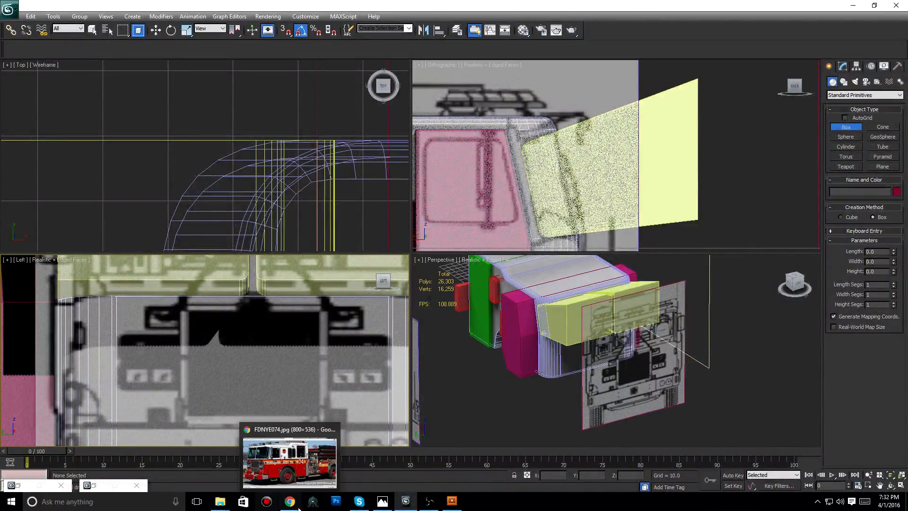
mouse_move(282, 475)
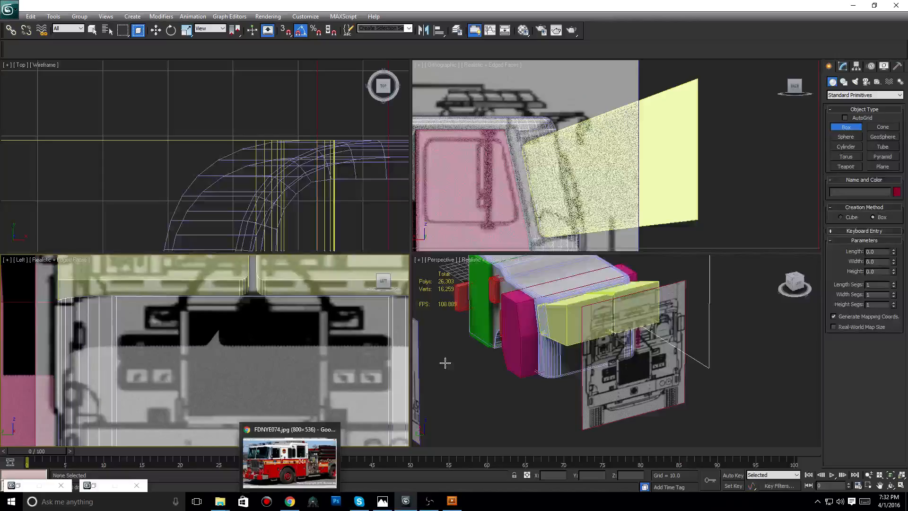
middle_drag(249, 357, 277, 351)
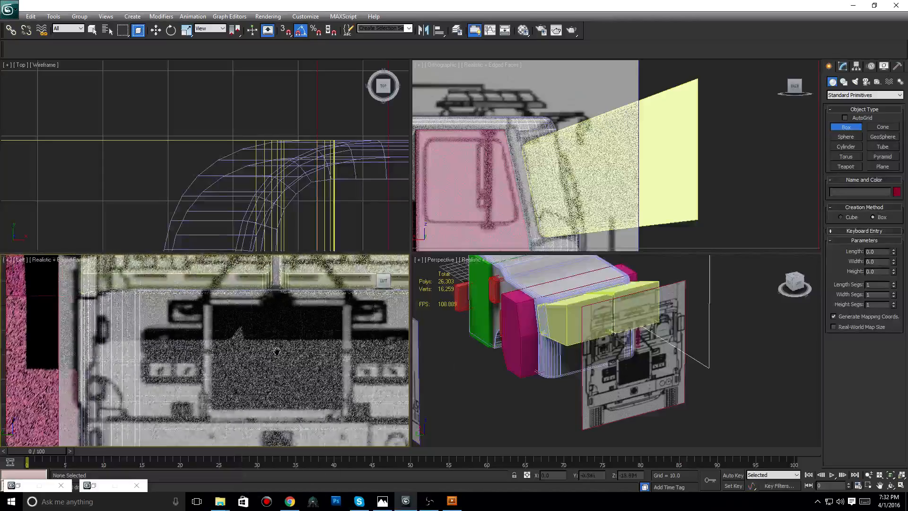
scroll(314, 361, up, 5)
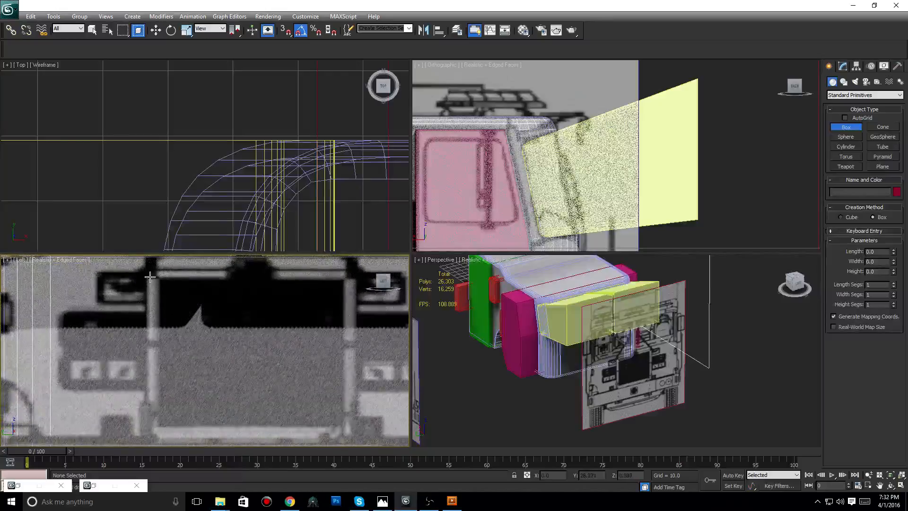
drag(149, 272, 355, 389)
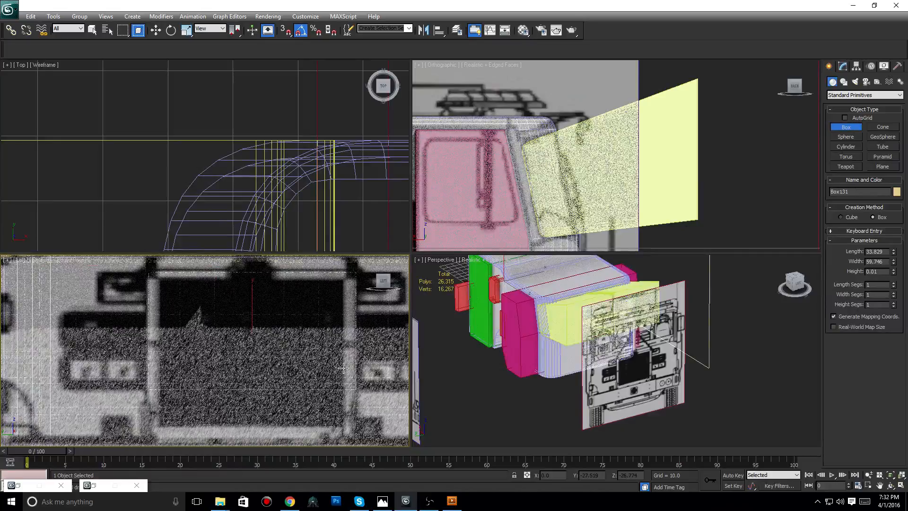
click(330, 326)
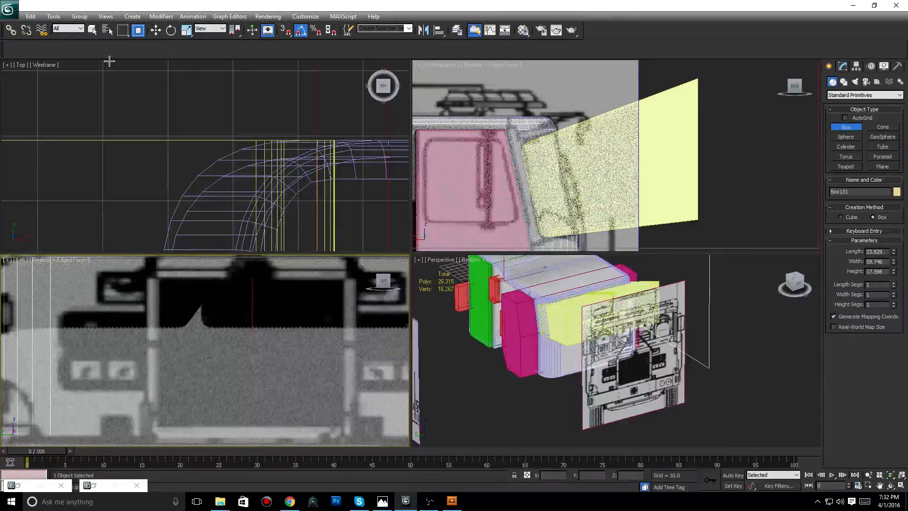
click(156, 30)
middle_drag(520, 330, 510, 337)
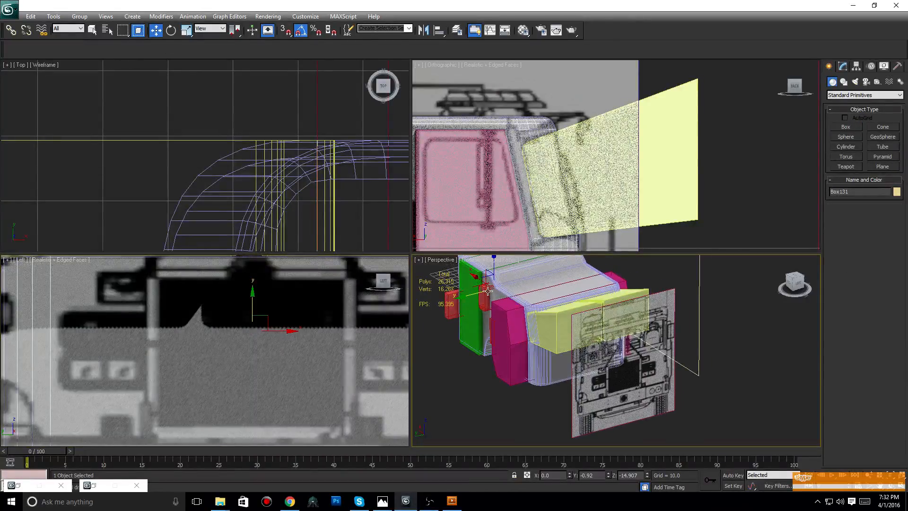
drag(474, 302, 621, 267)
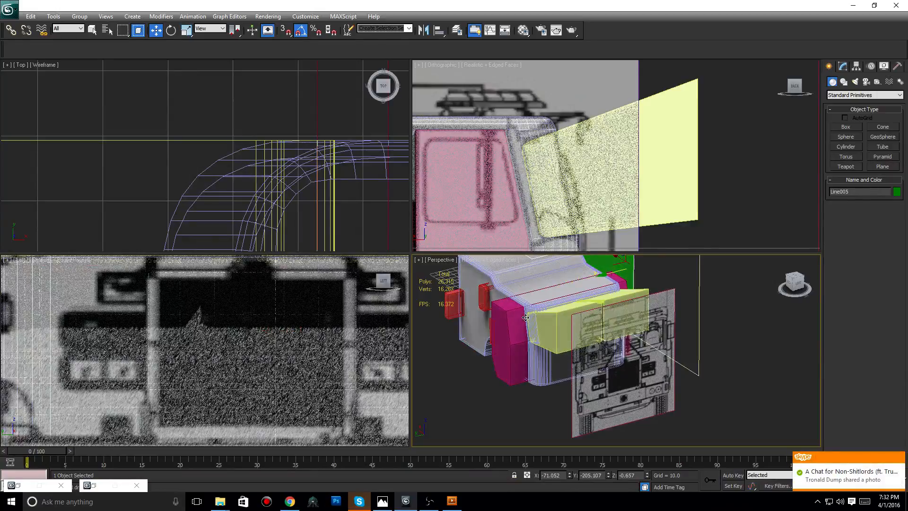
key(ctrl+z)
key(ctrl+z)
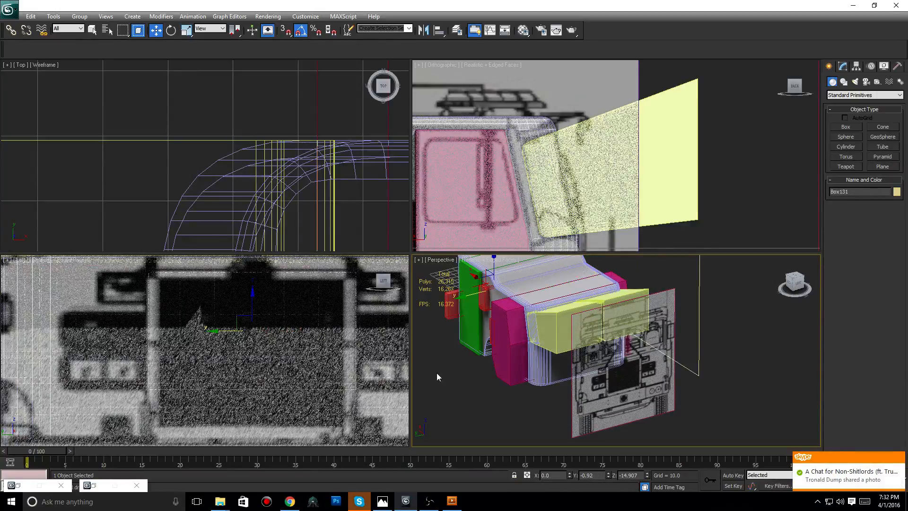
- Move the grille box forward along X to the cab's front, below the yellow windshield boxes, at about X -270.6
middle_drag(539, 349, 584, 372)
click(802, 286)
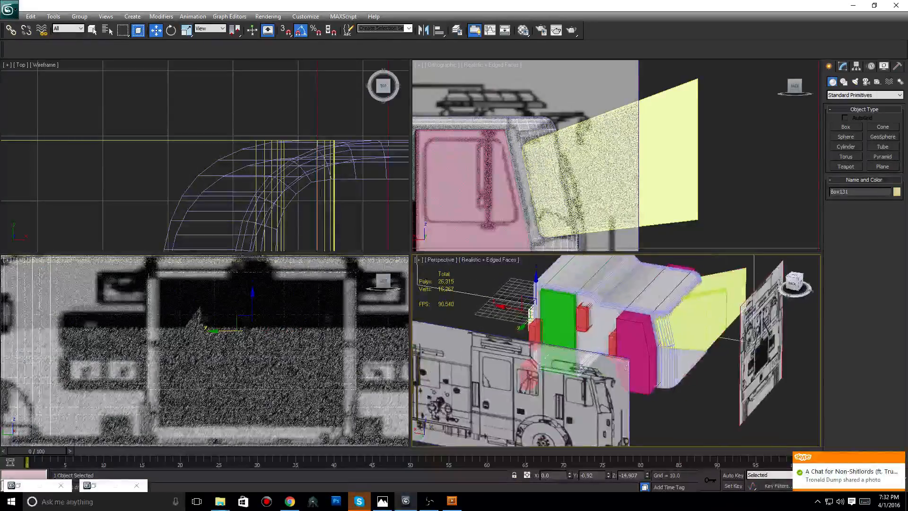
scroll(473, 335, up, 3)
mouse_move(473, 335)
mouse_down()
mouse_move(699, 331)
mouse_move(658, 331)
mouse_up()
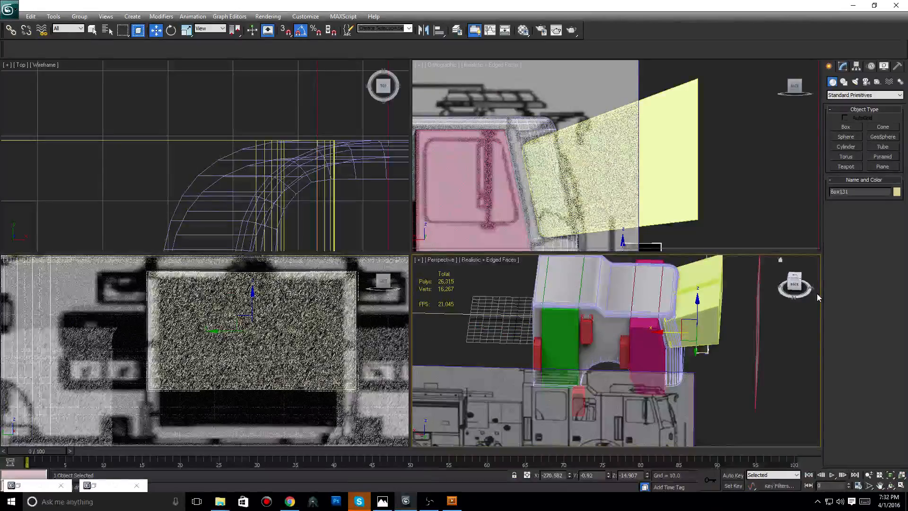
- Center the grille box on the cab by setting its Y position to 0
alt+middle_drag(816, 293, 588, 457)
drag(596, 475, 551, 483)
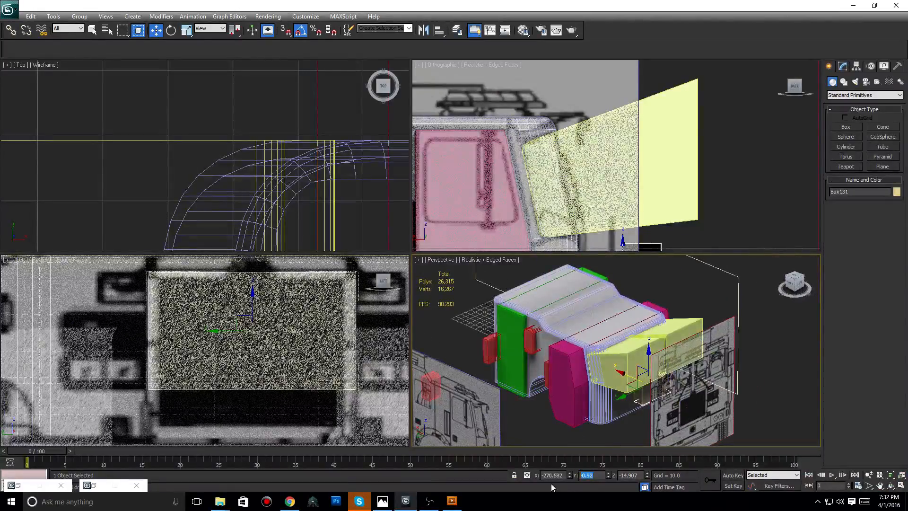
text(0)
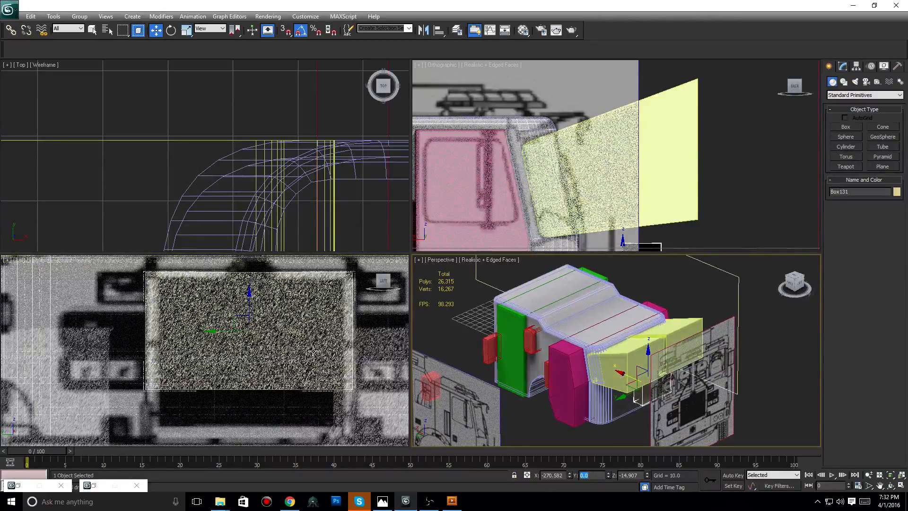
key(Return)
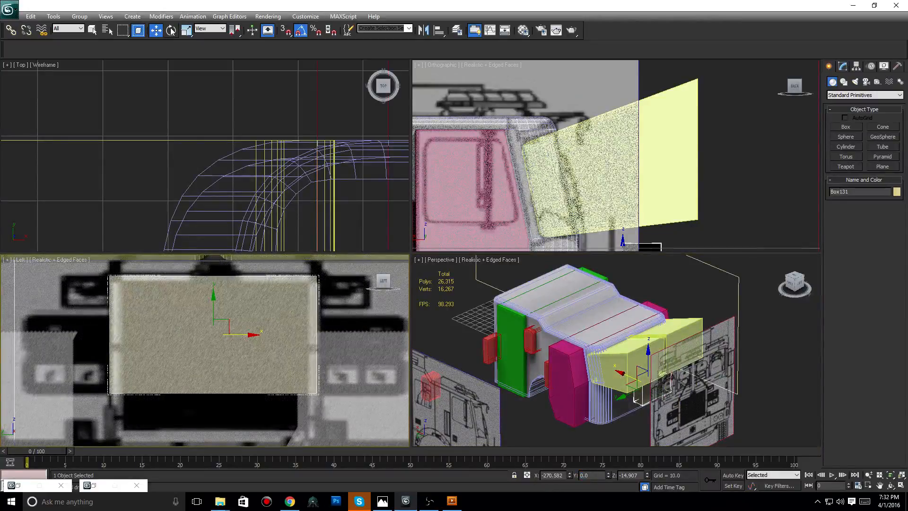
- Scale the grille box's width to about 86% to fit the blueprint grille, keeping the box selected for moving
click(187, 31)
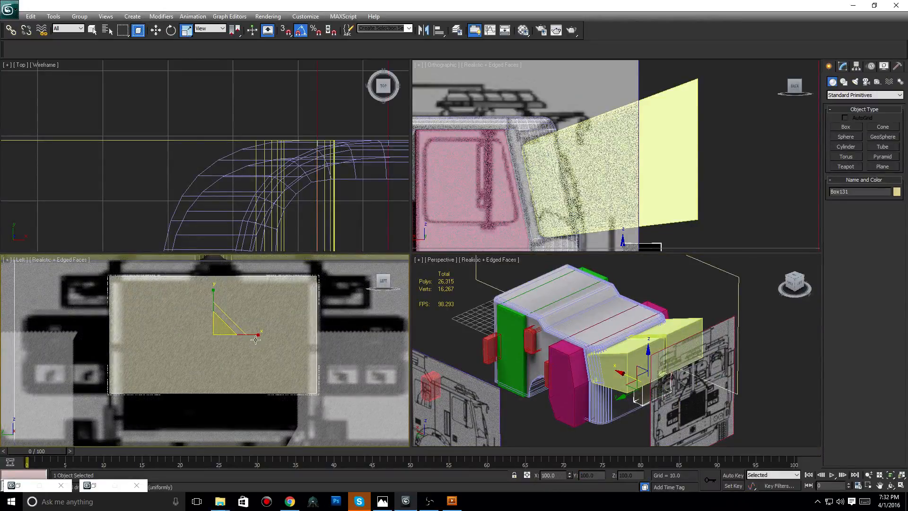
drag(255, 339, 250, 334)
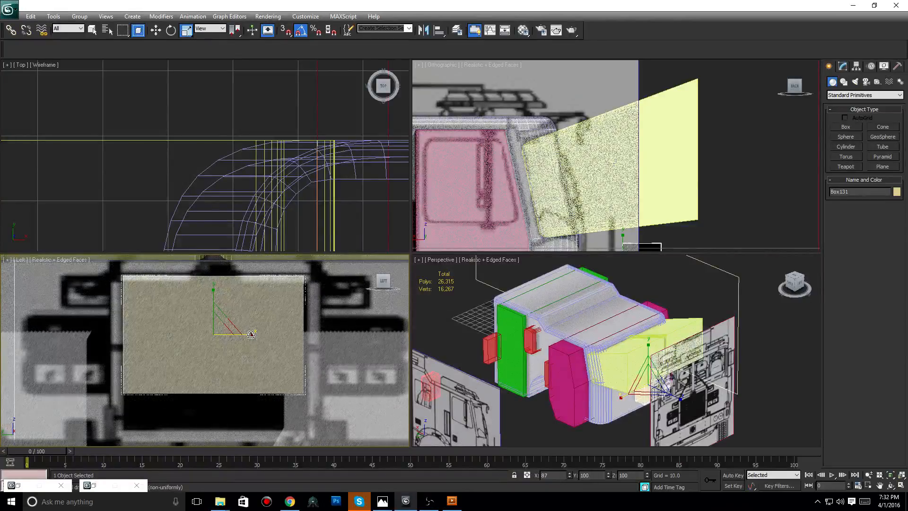
scroll(251, 334, down, 8)
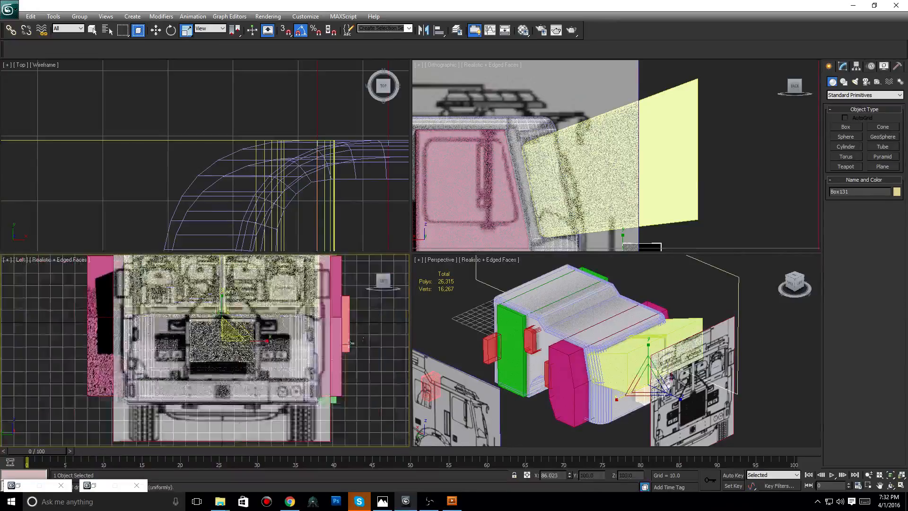
click(316, 431)
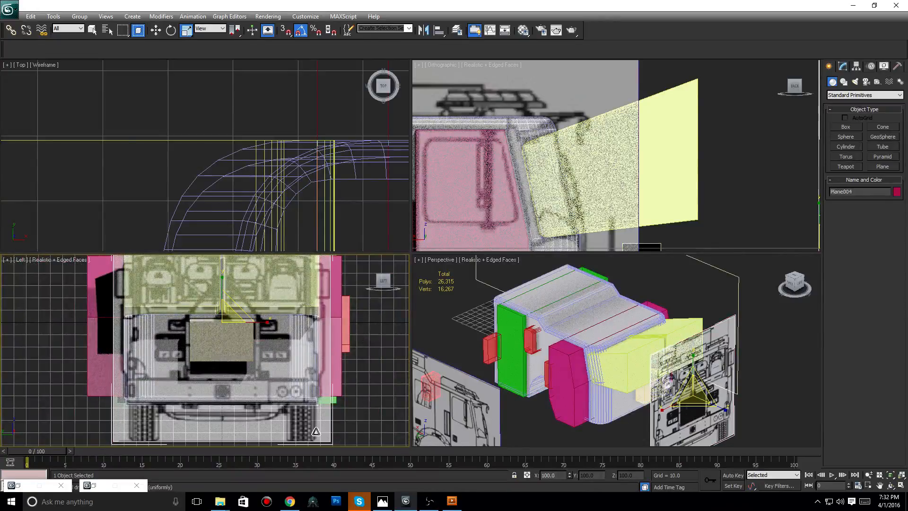
click(156, 30)
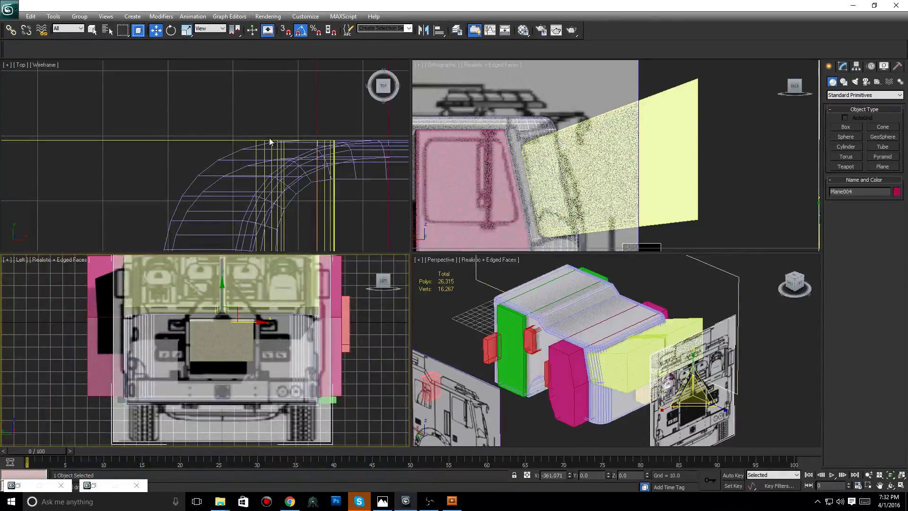
alt+middle_drag(711, 396, 661, 377)
drag(661, 377, 616, 387)
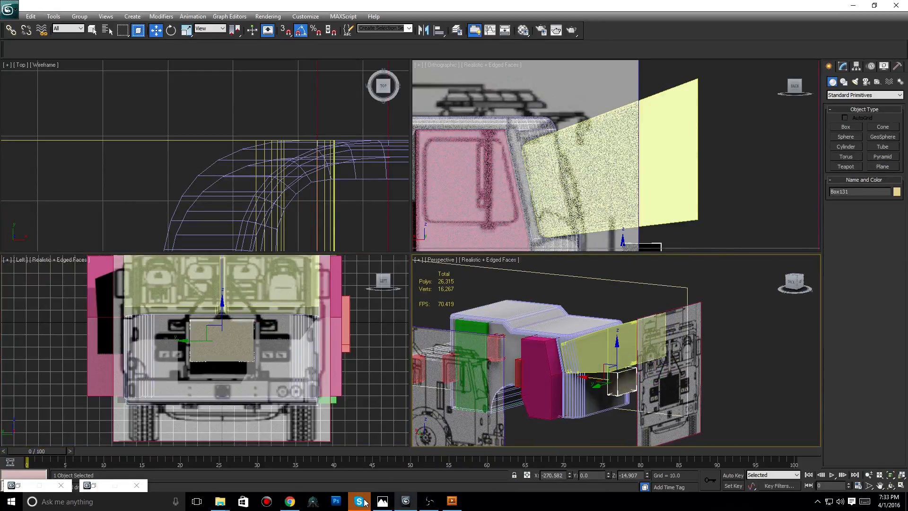
mouse_move(384, 501)
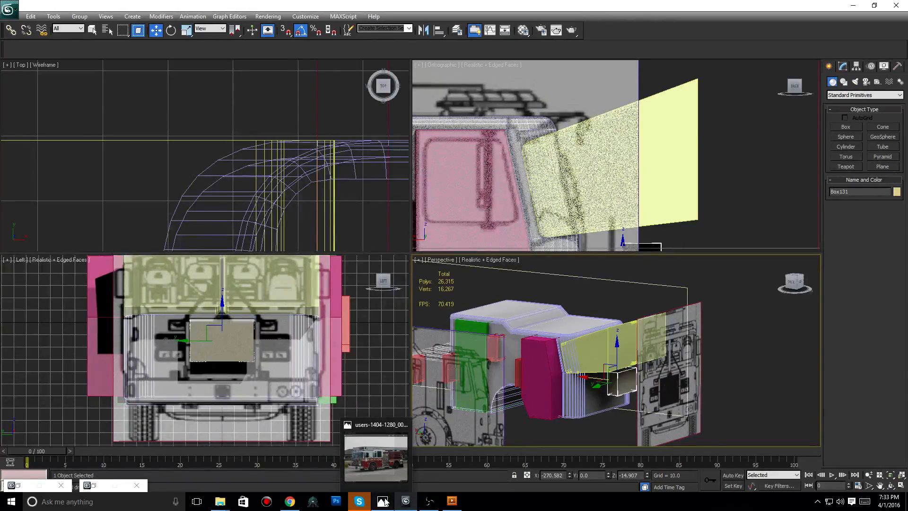
click(429, 500)
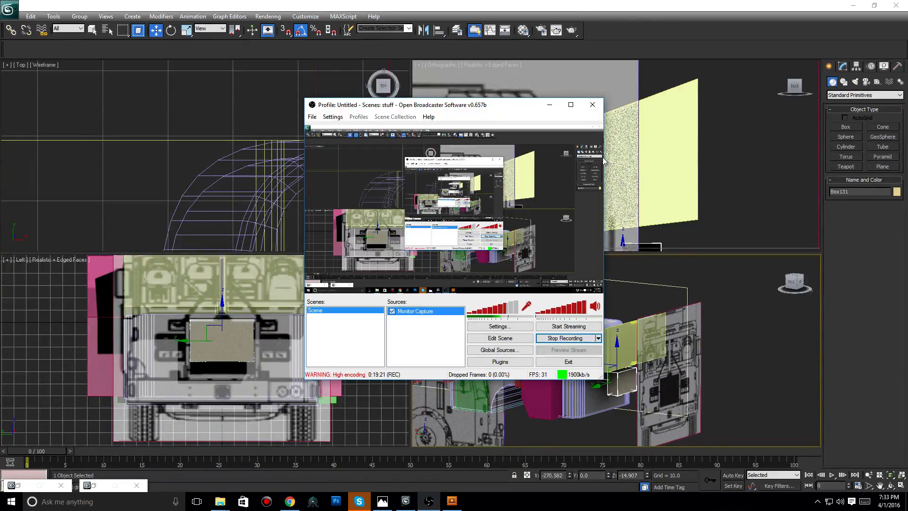
click(549, 105)
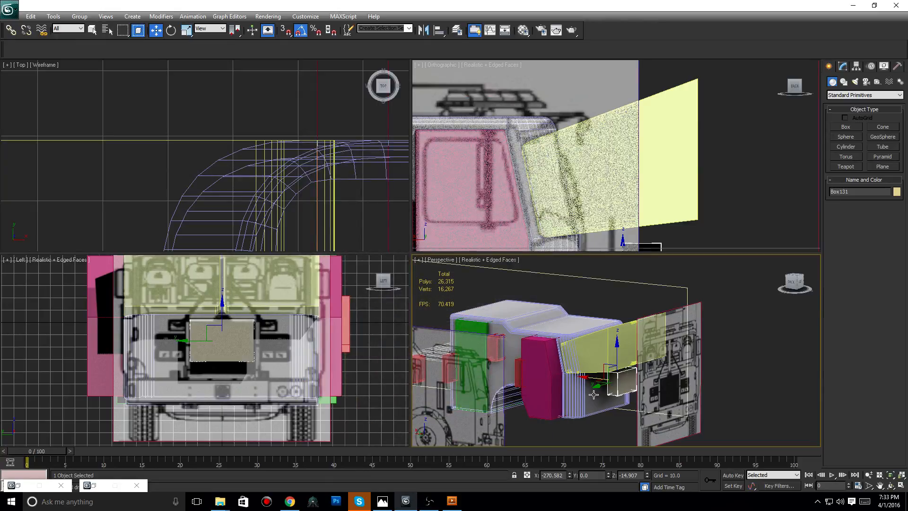
- Convert the grille box to an editable poly and raise its bottom polygon by about 2 units
scroll(582, 404, up, 8)
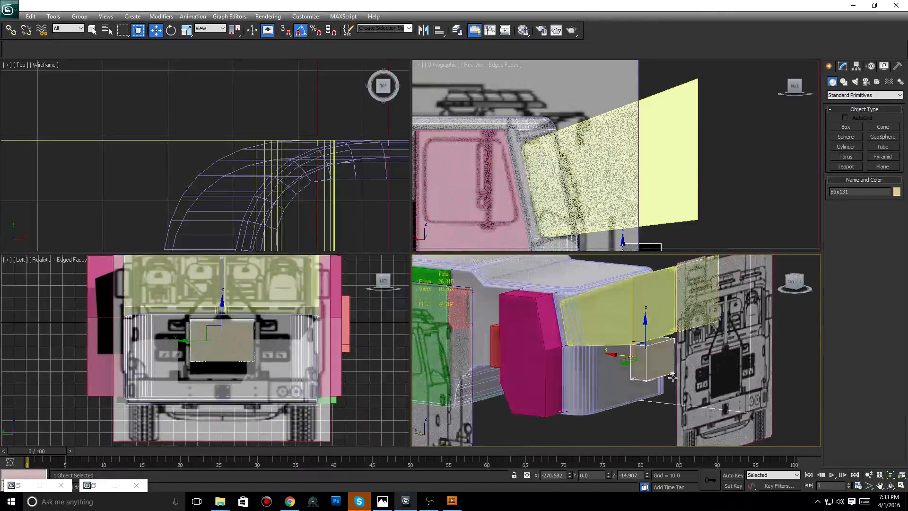
scroll(331, 333, up, 4)
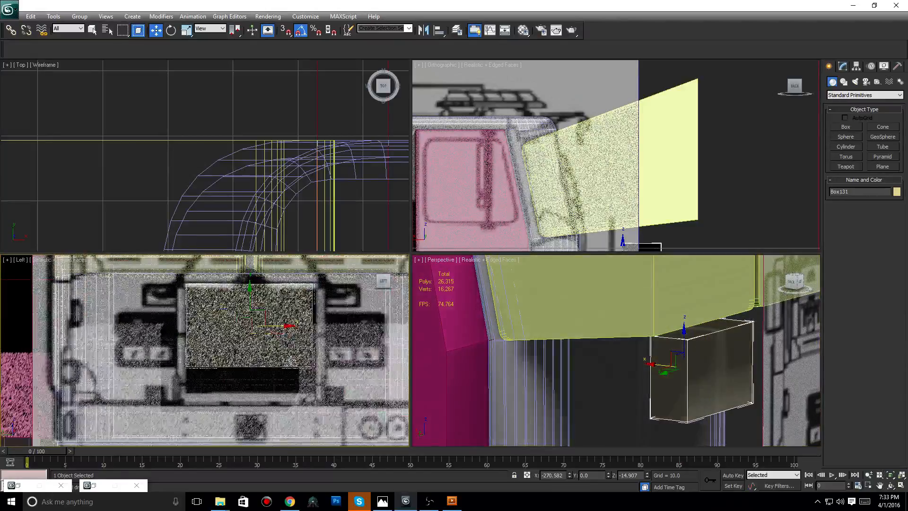
scroll(244, 377, up, 2)
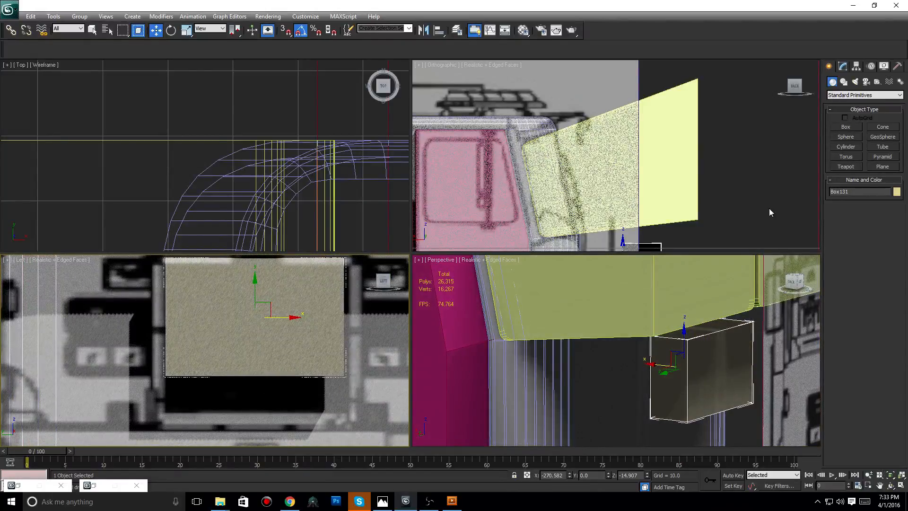
click(846, 66)
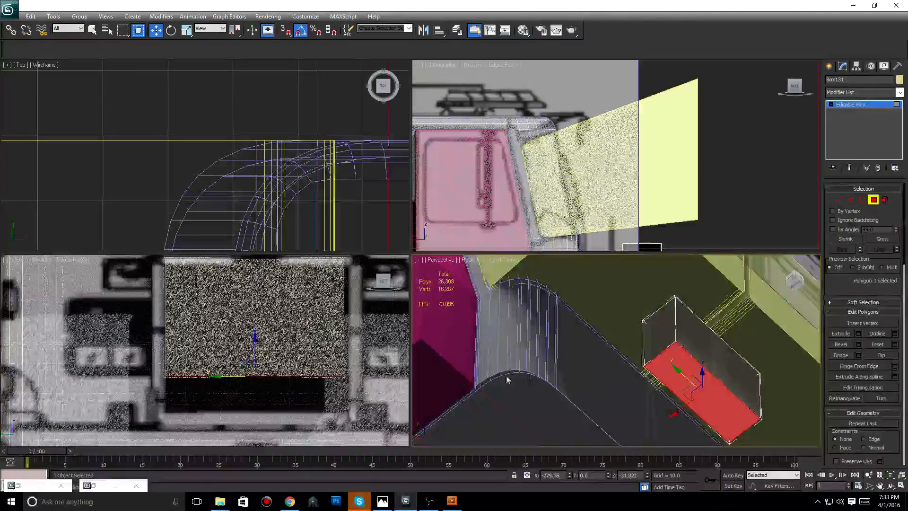
scroll(217, 380, up, 3)
drag(277, 354, 275, 347)
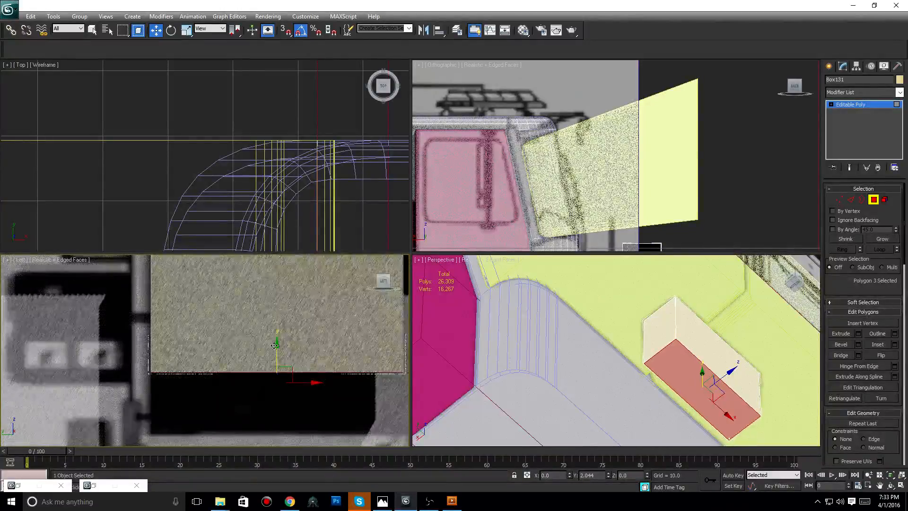
middle_drag(275, 347, 204, 345)
scroll(154, 356, down, 2)
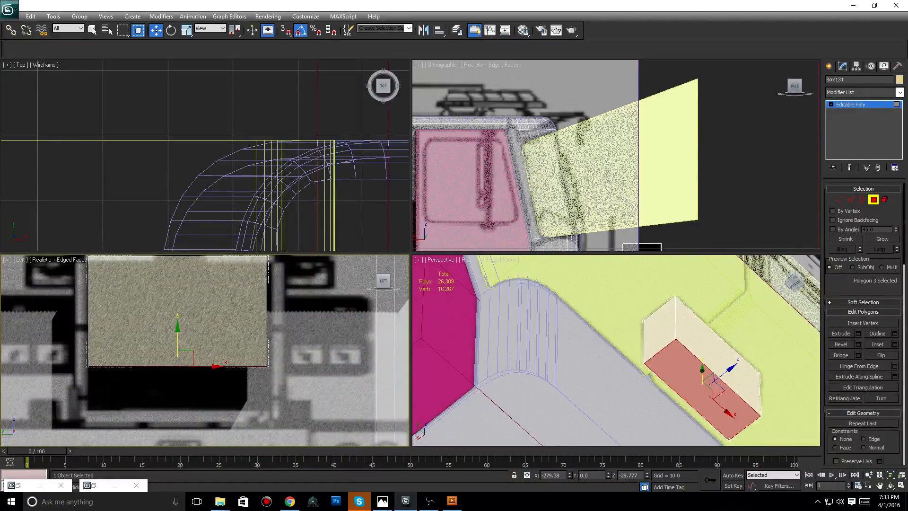
- Switch to Chrome and examine the truck's front in the FDNYE074, FDNY E-222 and FDIC_2011_9320 reference photos
key(alt+Tab)
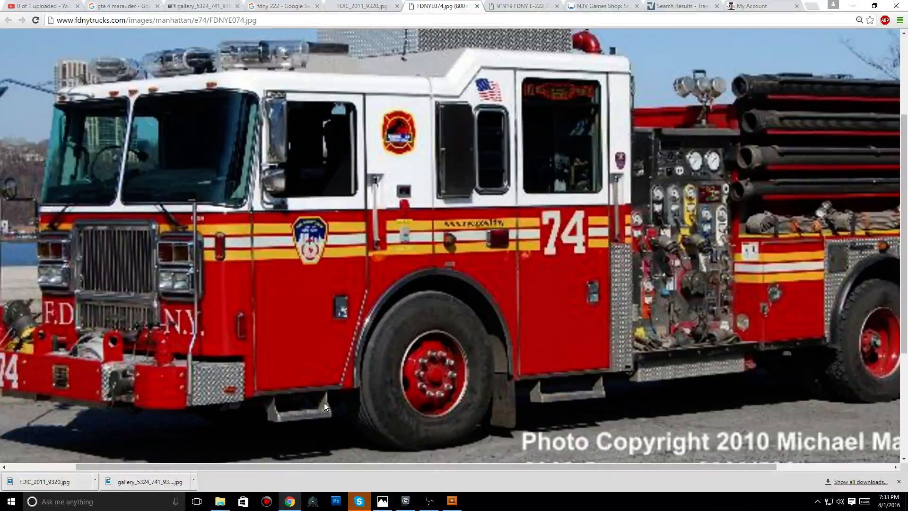
click(607, 5)
click(534, 5)
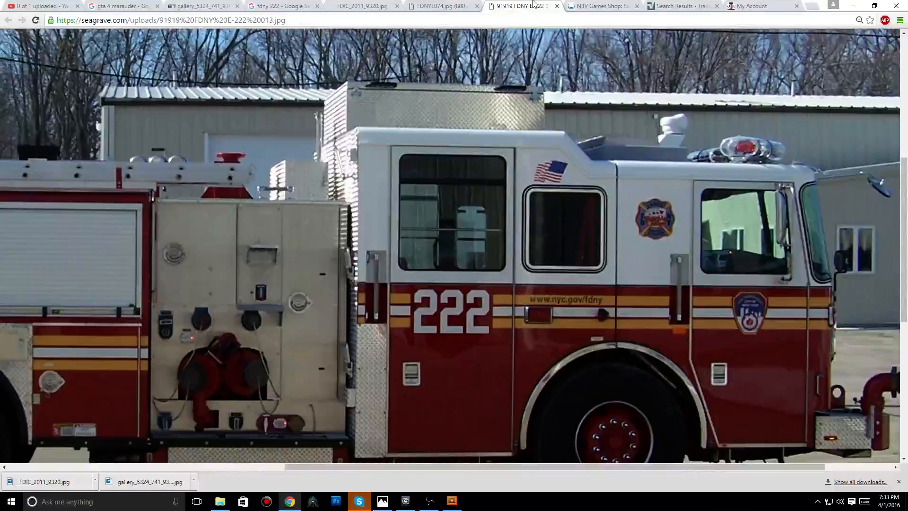
click(340, 6)
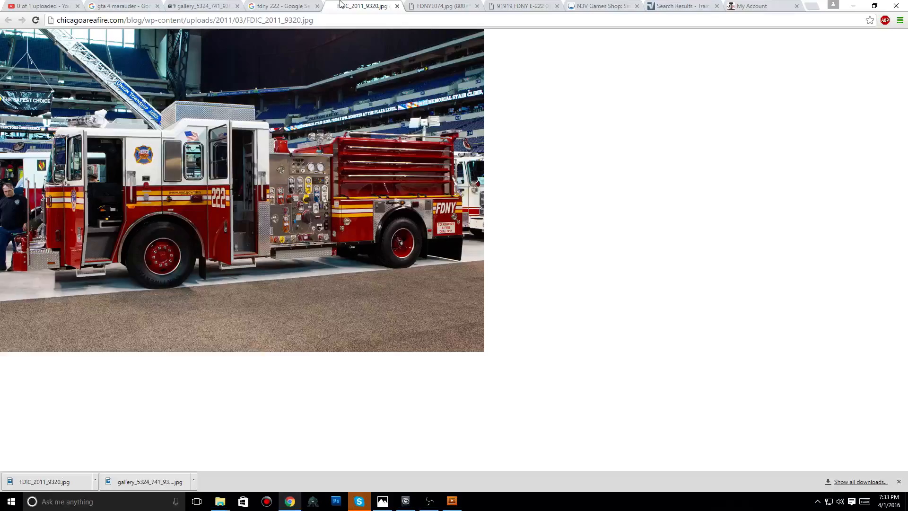
- Browse the fdny 222 image results and open the street photo showing Engine 222's front grille and side
click(276, 5)
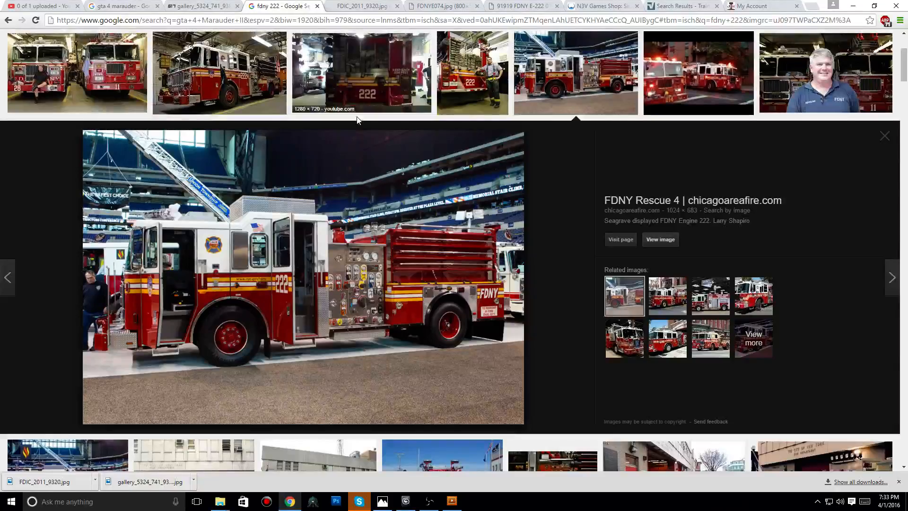
scroll(431, 188, up, 3)
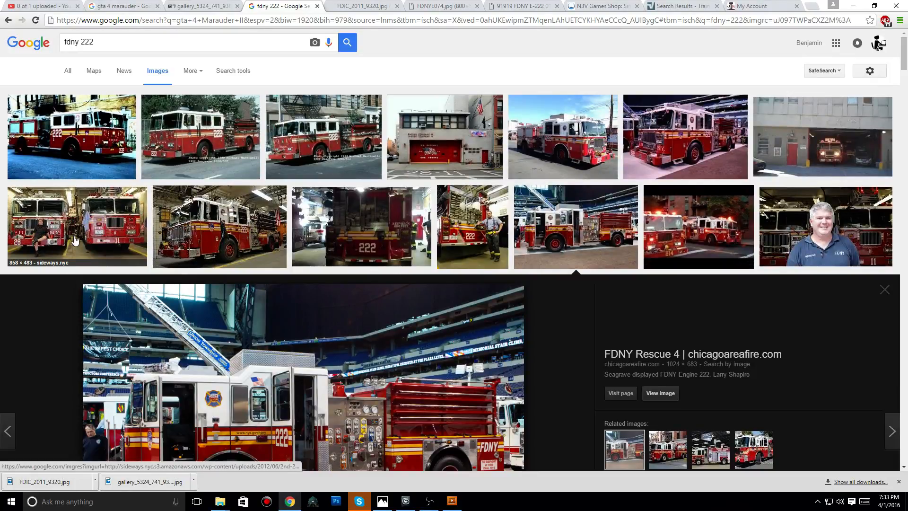
click(544, 253)
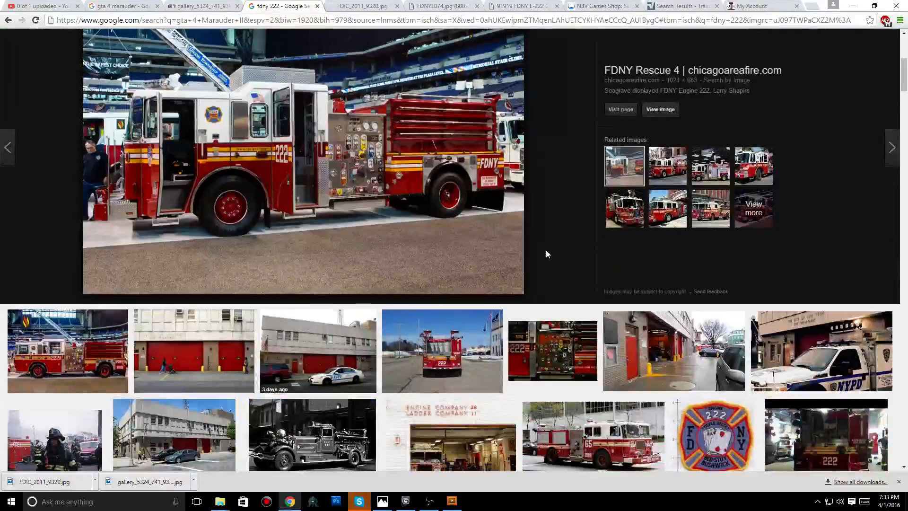
scroll(545, 254, down, 4)
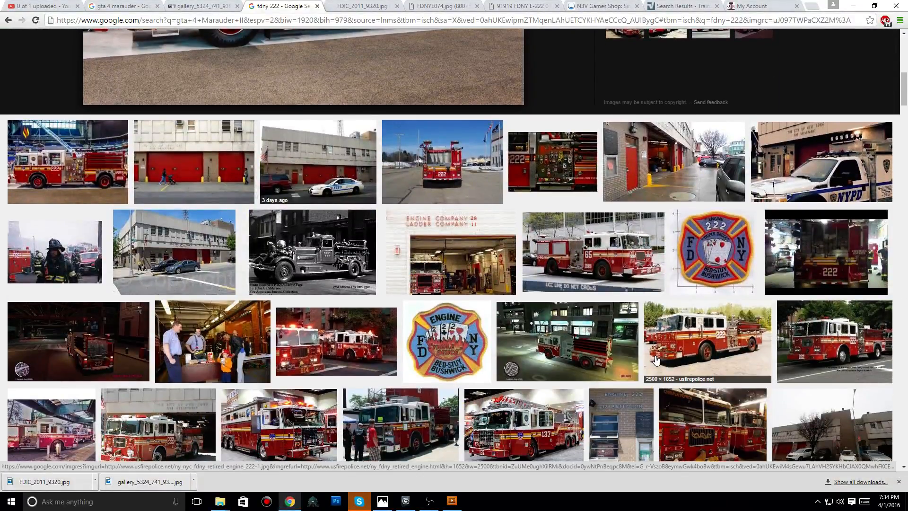
scroll(656, 359, down, 3)
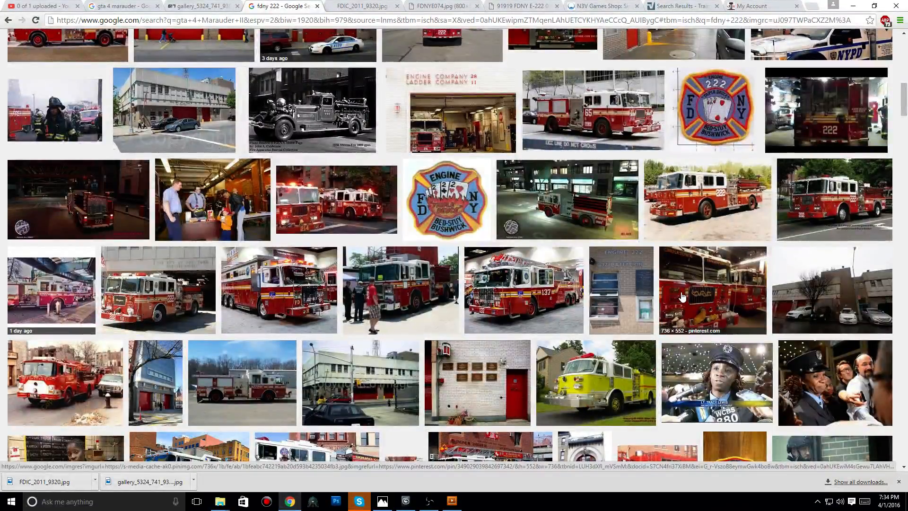
scroll(682, 297, down, 2)
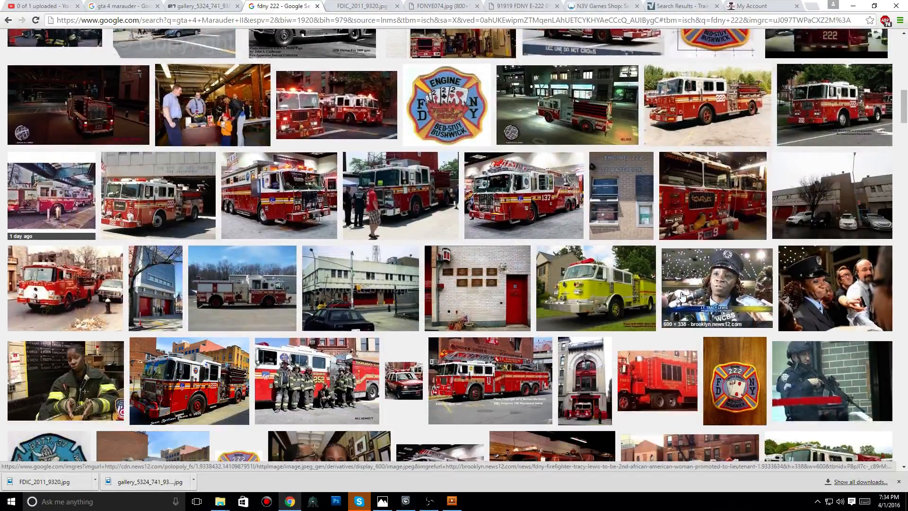
click(156, 393)
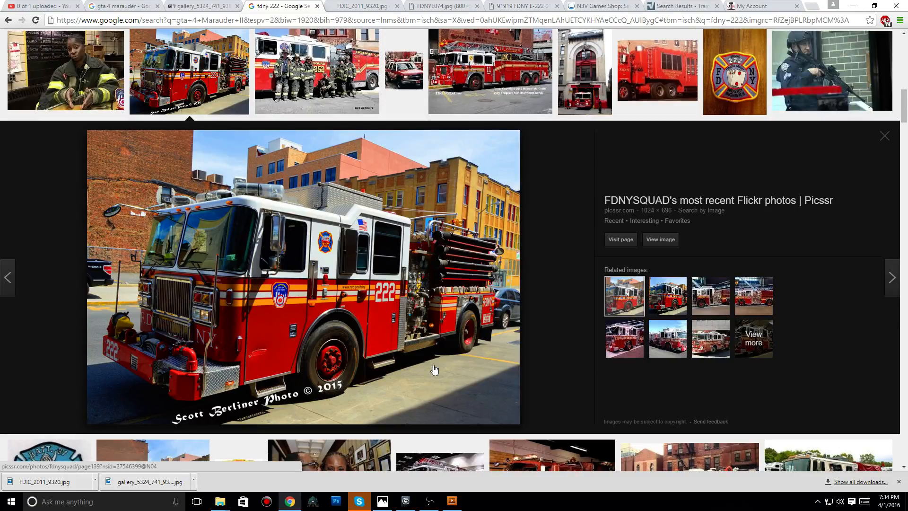
- Switch back to 3ds Max and raise the grille box's bottom polygon slightly to a Z of about -29.36
mouse_move(433, 502)
click(409, 471)
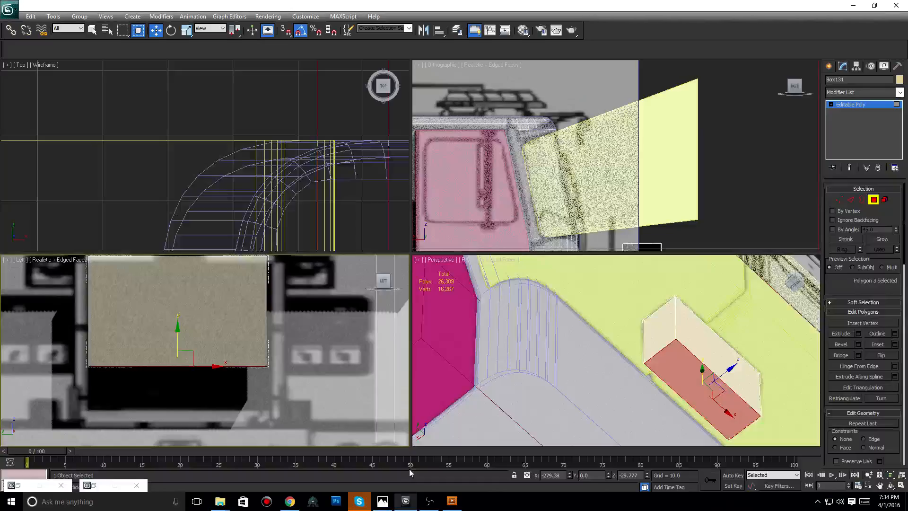
middle_drag(242, 349, 322, 339)
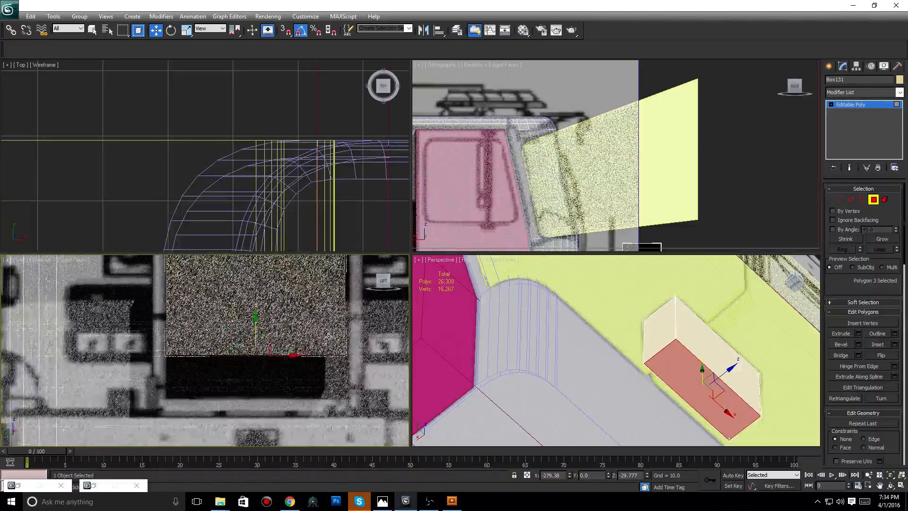
scroll(272, 345, up, 4)
drag(305, 332, 39, 327)
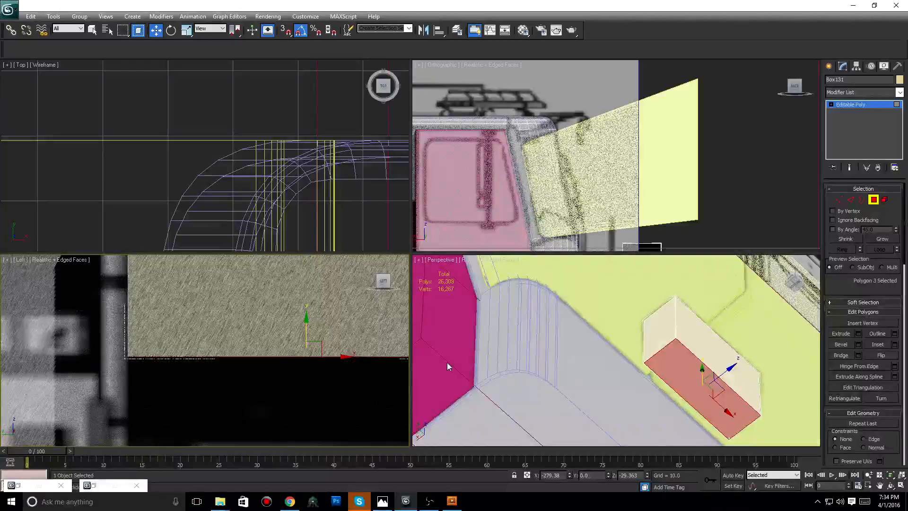
middle_drag(331, 355, 320, 359)
scroll(320, 358, down, 6)
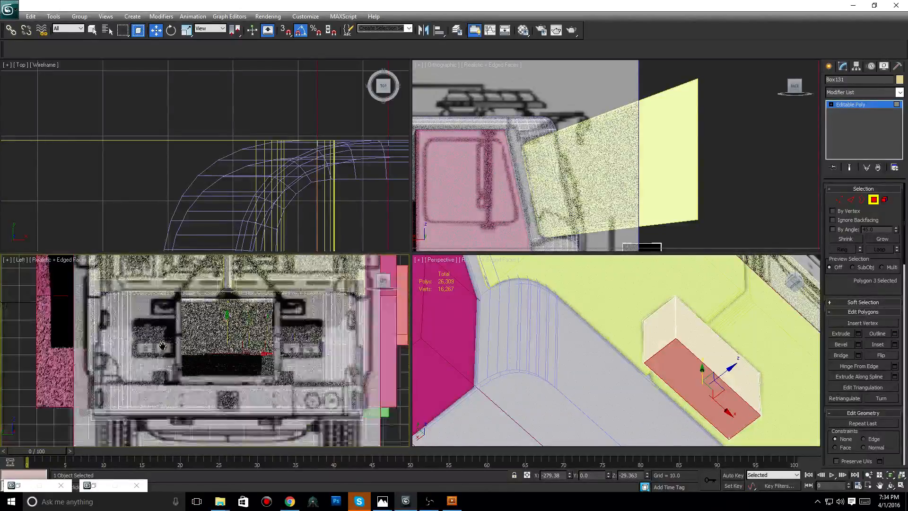
- Try to scale the grille box's bottom polygon wider against the blueprint grille
click(186, 29)
scroll(277, 339, up, 6)
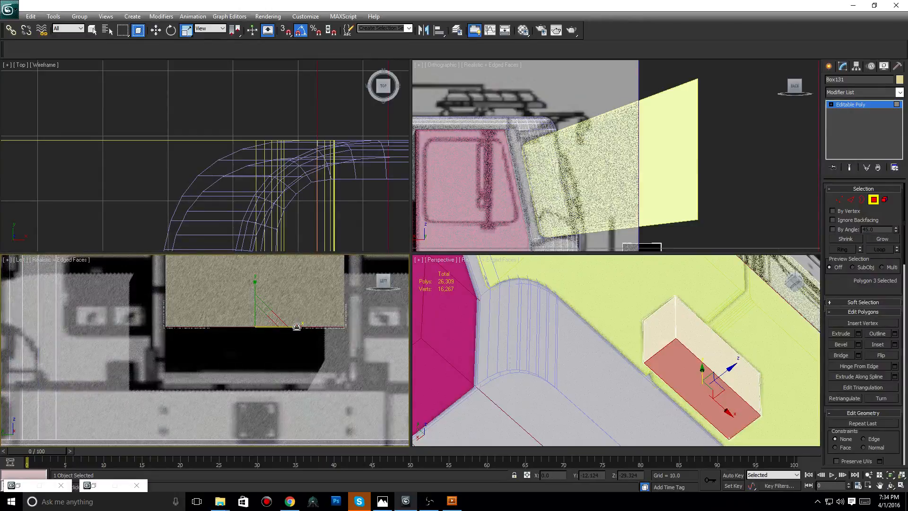
drag(297, 326, 316, 326)
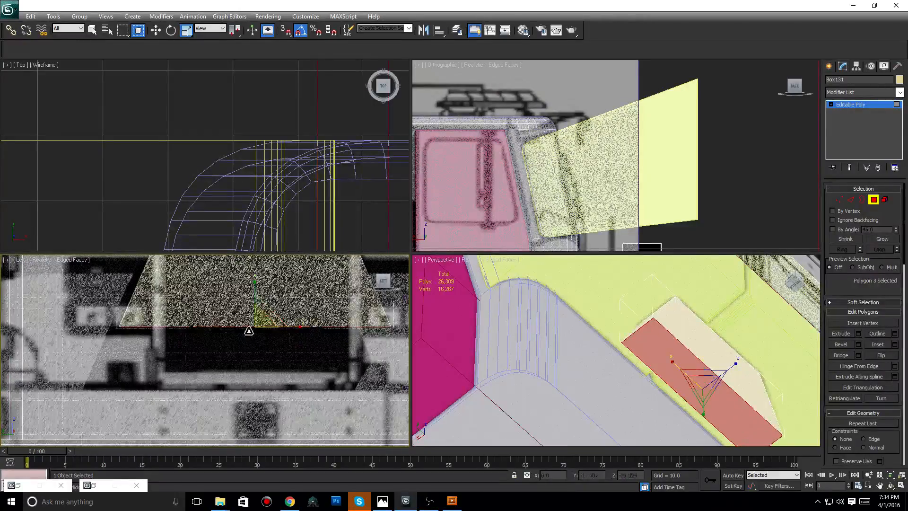
scroll(137, 334, up, 3)
middle_drag(137, 334, 186, 370)
scroll(322, 355, up, 3)
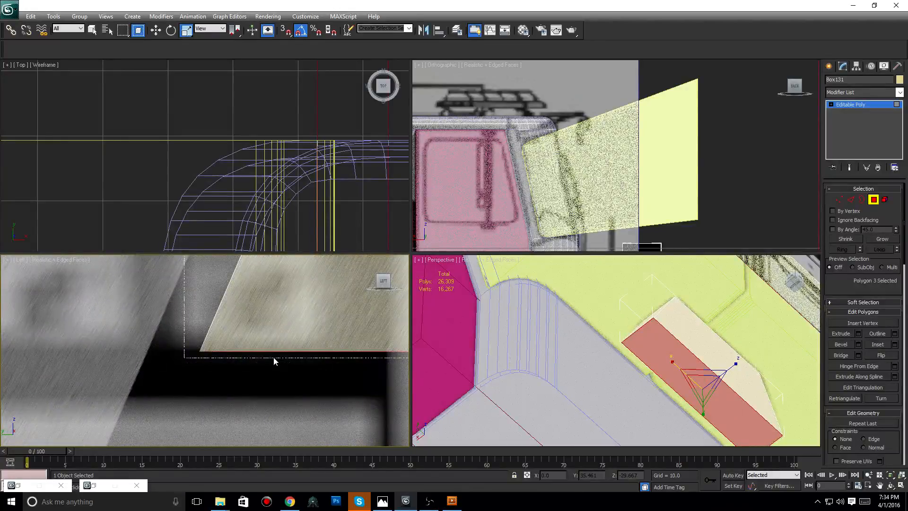
scroll(274, 362, down, 5)
- Try scaling the whole grille box's width to about 110%, and undo the scaling
click(829, 66)
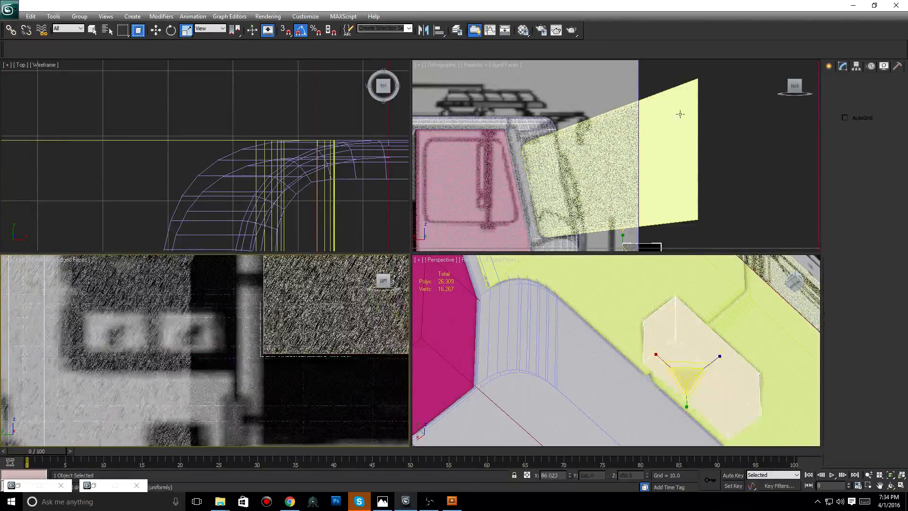
middle_drag(359, 321, 274, 340)
scroll(275, 341, down, 2)
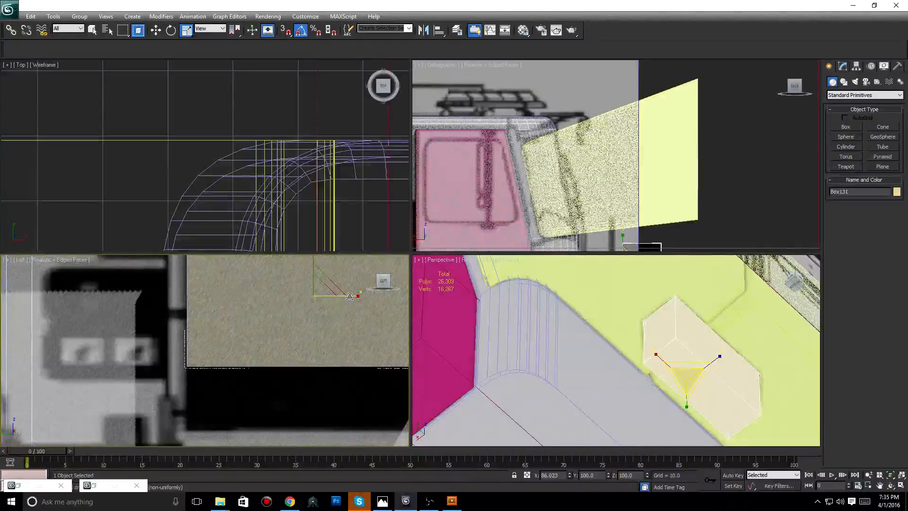
drag(322, 287, 112, 380)
middle_drag(112, 379, 196, 378)
scroll(197, 378, up, 3)
scroll(218, 364, down, 8)
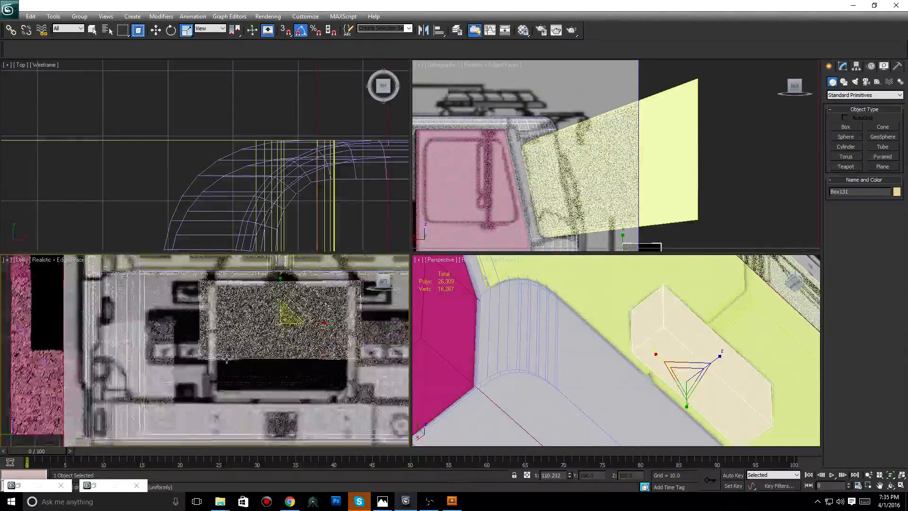
middle_drag(231, 351, 201, 377)
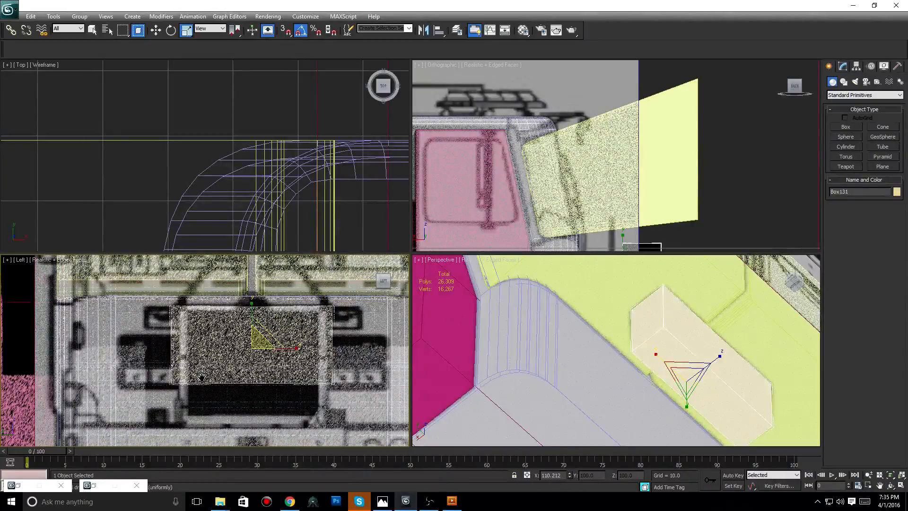
key(ctrl+z)
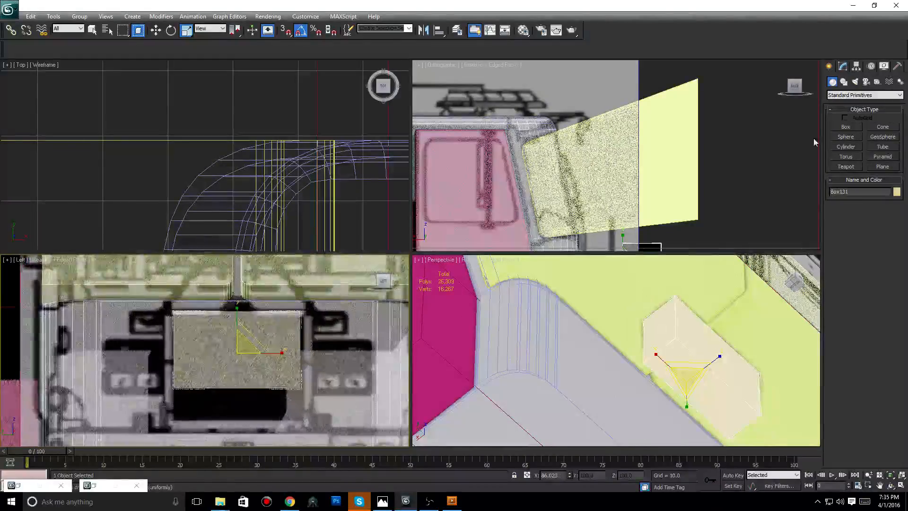
- Select one side polygon of the grille box and compare its position with the blueprint grille edge
click(843, 66)
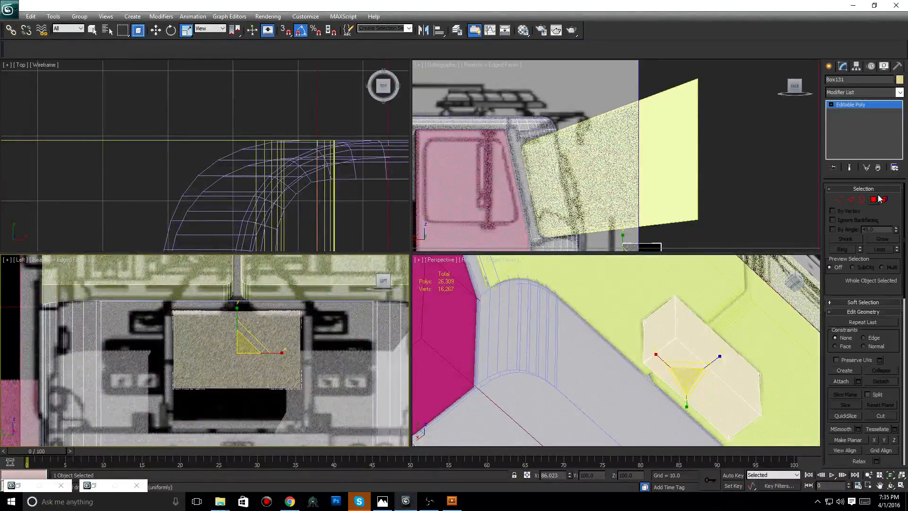
key(4)
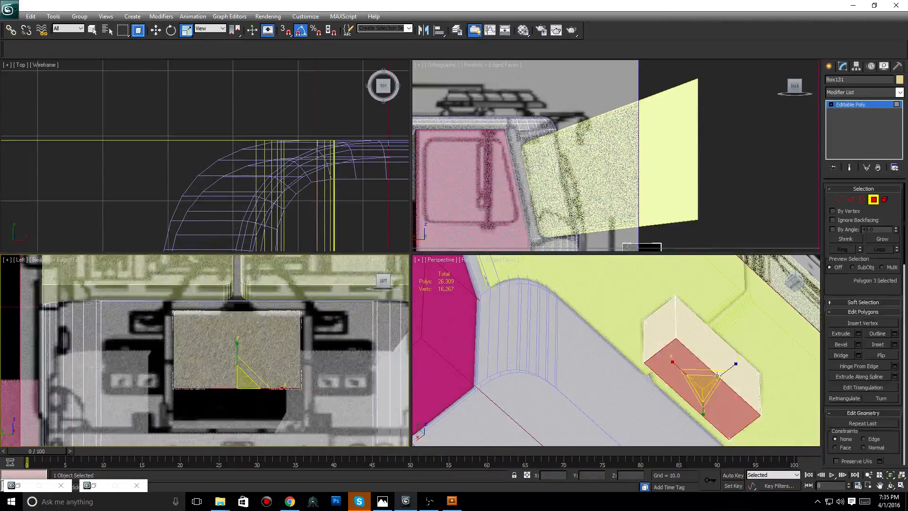
middle_drag(717, 370, 701, 365)
click(643, 326)
middle_drag(762, 351, 662, 340)
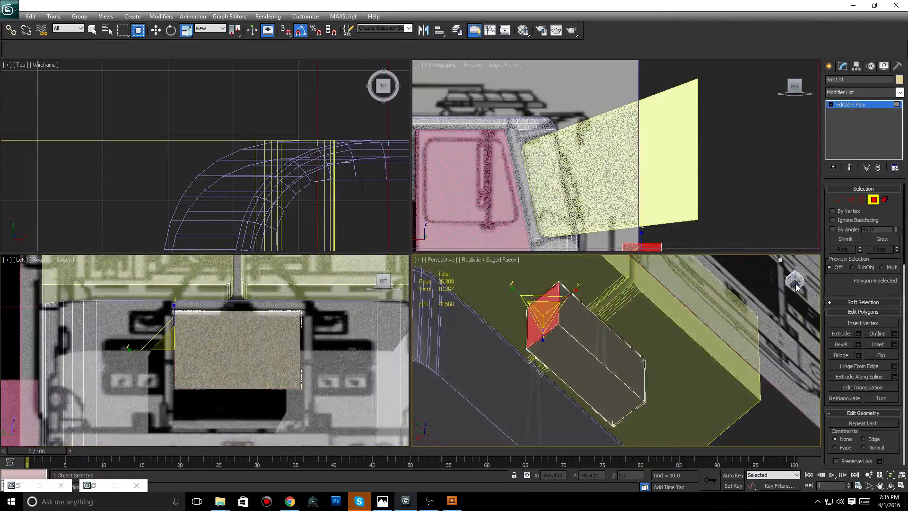
drag(796, 285, 788, 286)
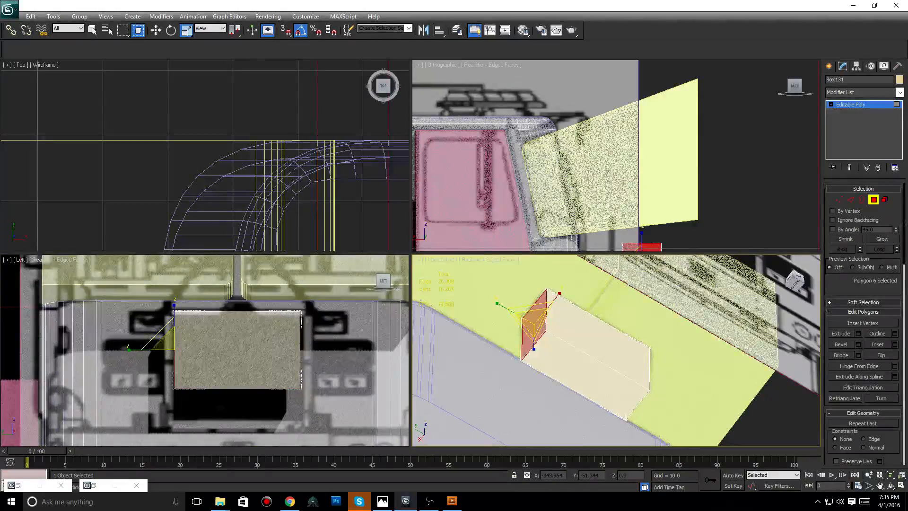
click(586, 376)
drag(794, 280, 813, 282)
click(543, 329)
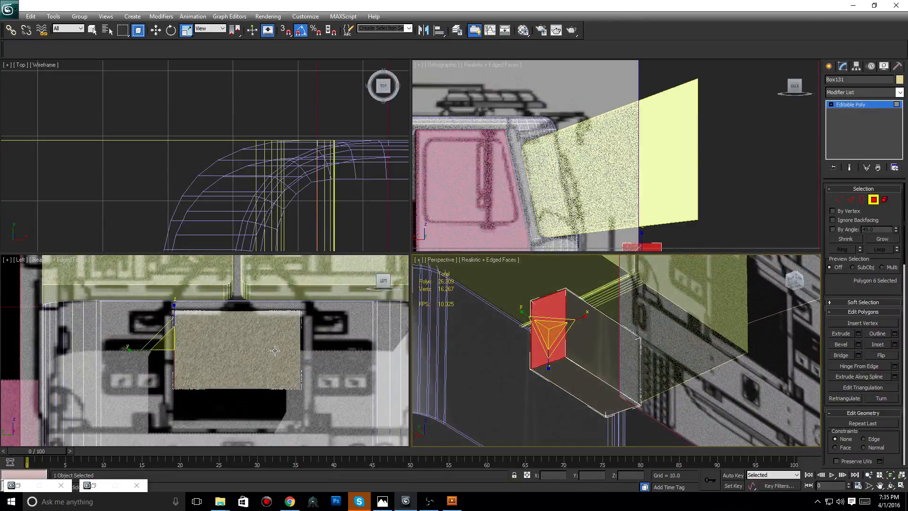
key(w)
scroll(265, 349, up, 10)
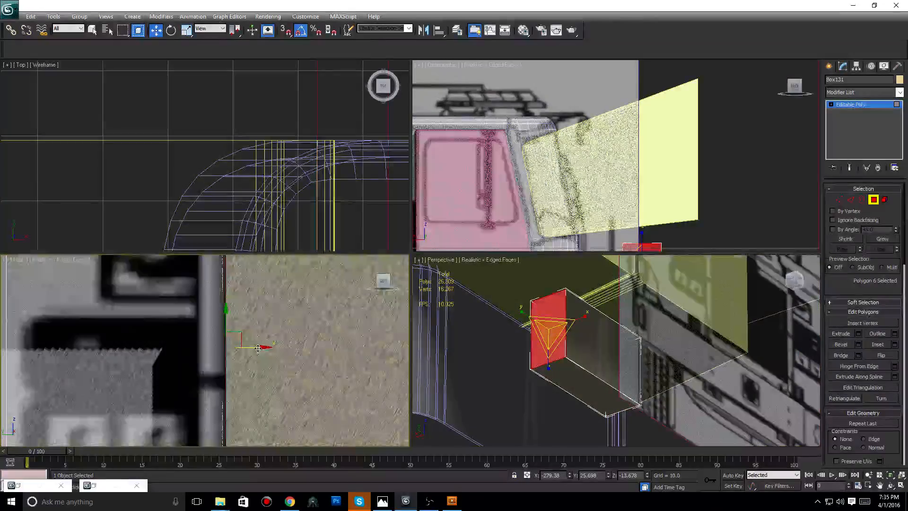
key(z)
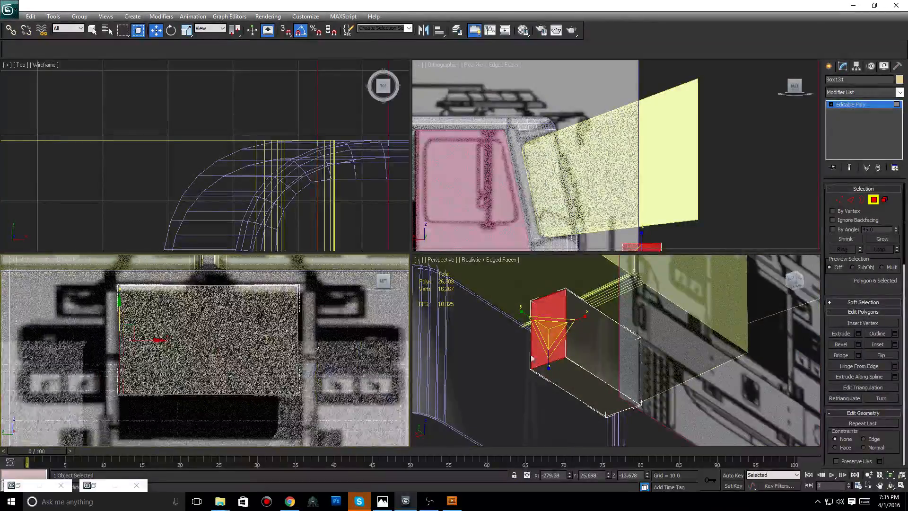
- Move the grille box's opposite side polygon outward to a Y of about -27.05 to meet the blueprint grille edge
click(620, 370)
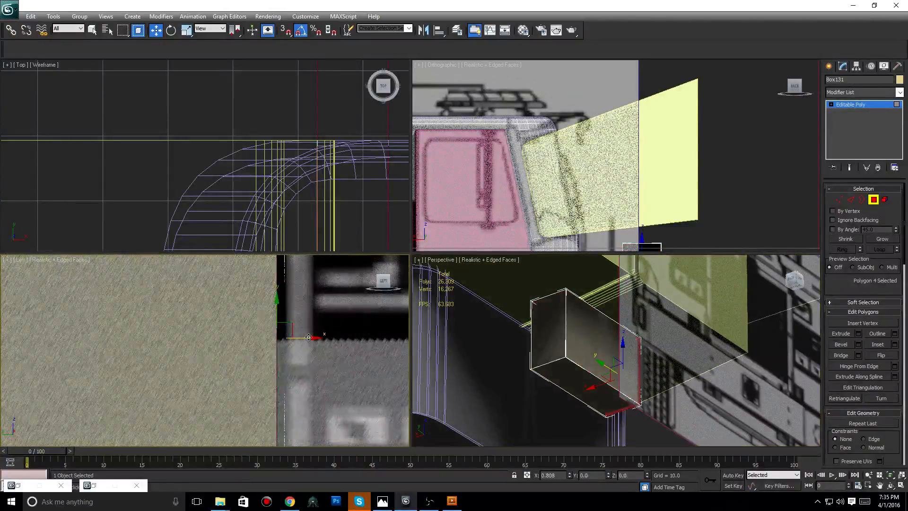
drag(304, 337, 314, 338)
scroll(308, 339, down, 5)
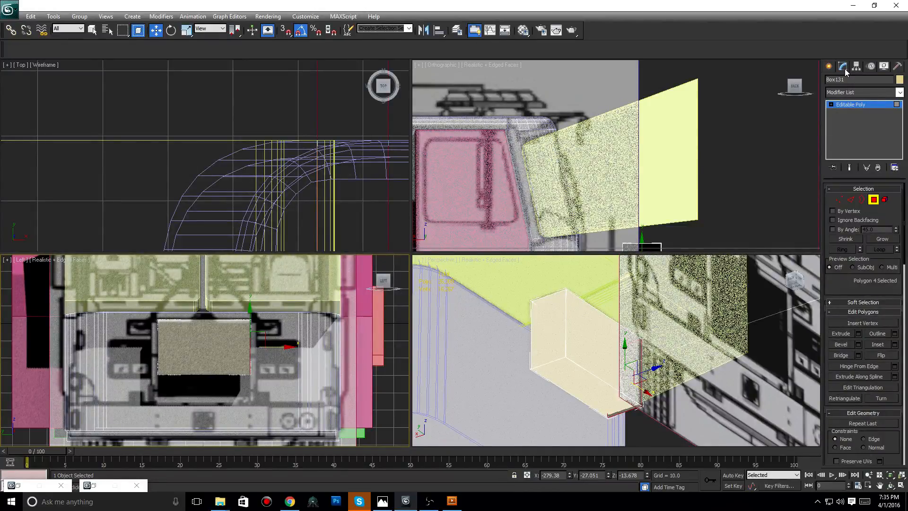
- Turn on Affect Pivot Only for the grille box and check where its pivot sits
click(856, 66)
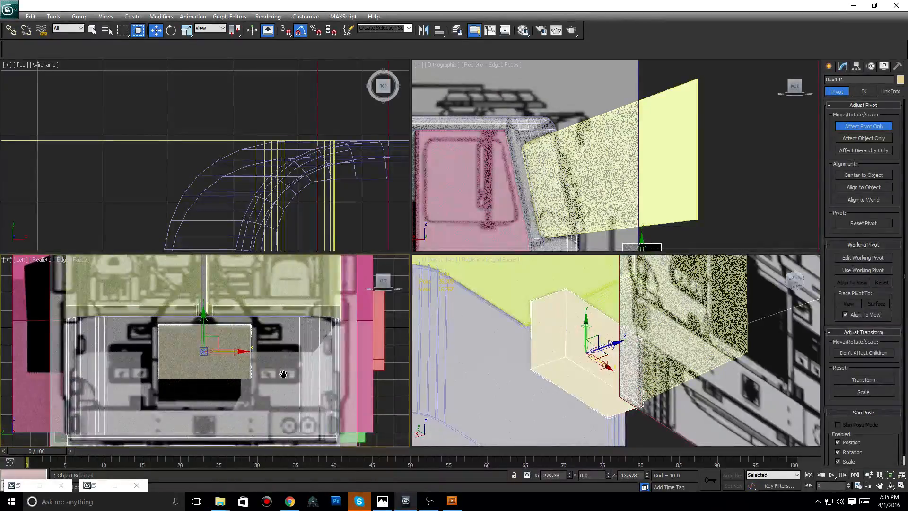
middle_click(751, 385)
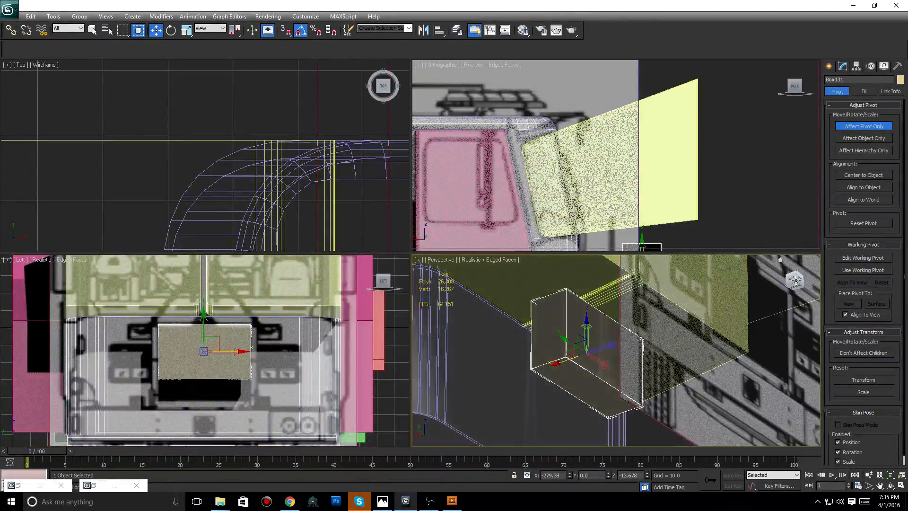
drag(795, 280, 792, 305)
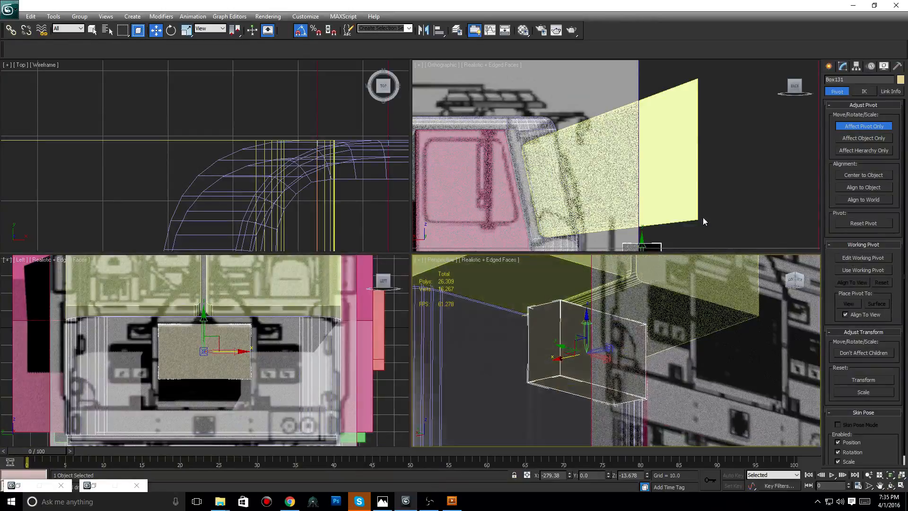
- Try chamfering the grille box's four front-to-back corner edges by about 5.34 with 3 segments, and cancel the chamfer
click(842, 67)
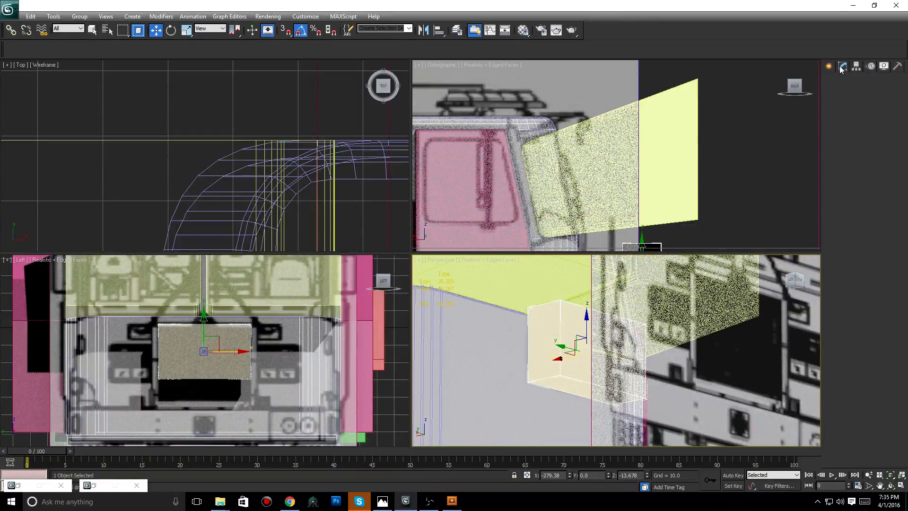
click(536, 381)
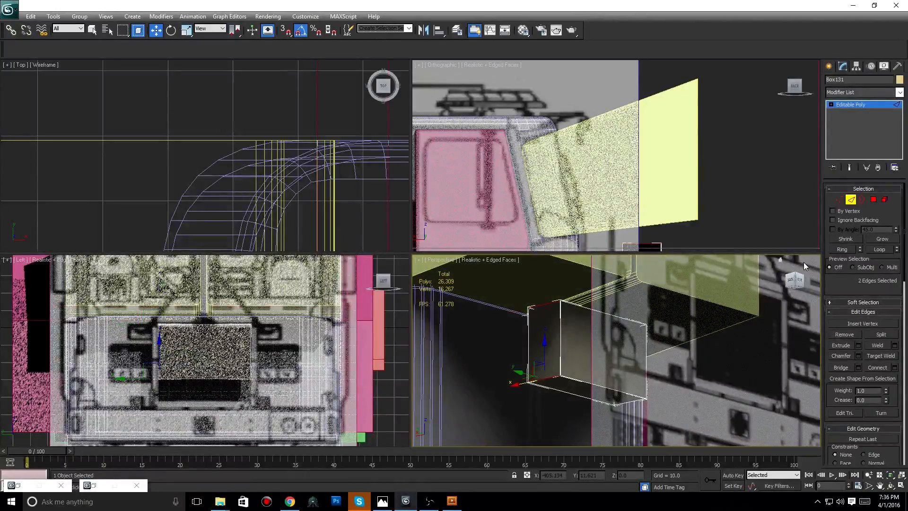
drag(803, 281, 624, 315)
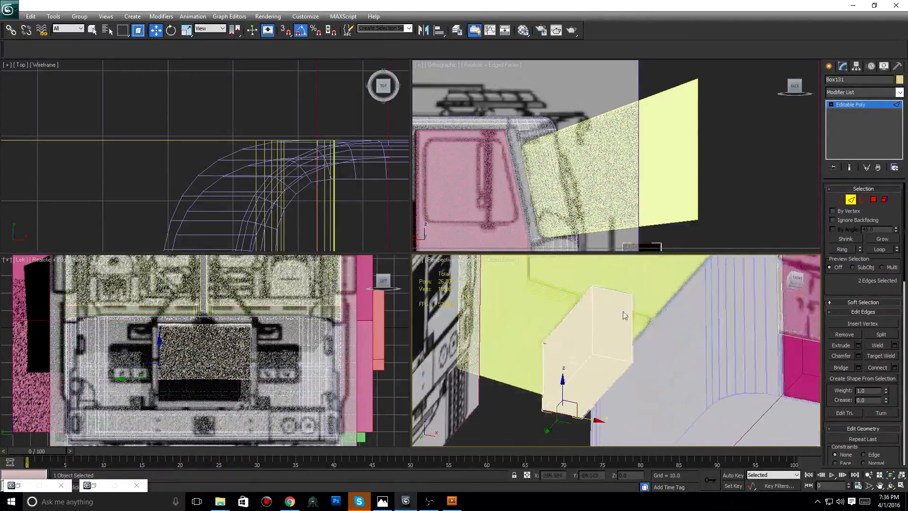
shift+click(602, 290)
scroll(198, 352, up, 3)
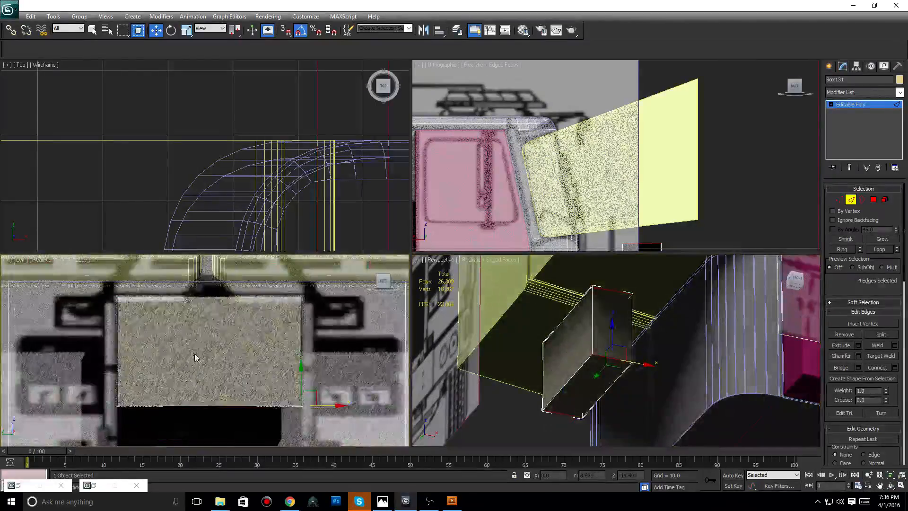
click(858, 355)
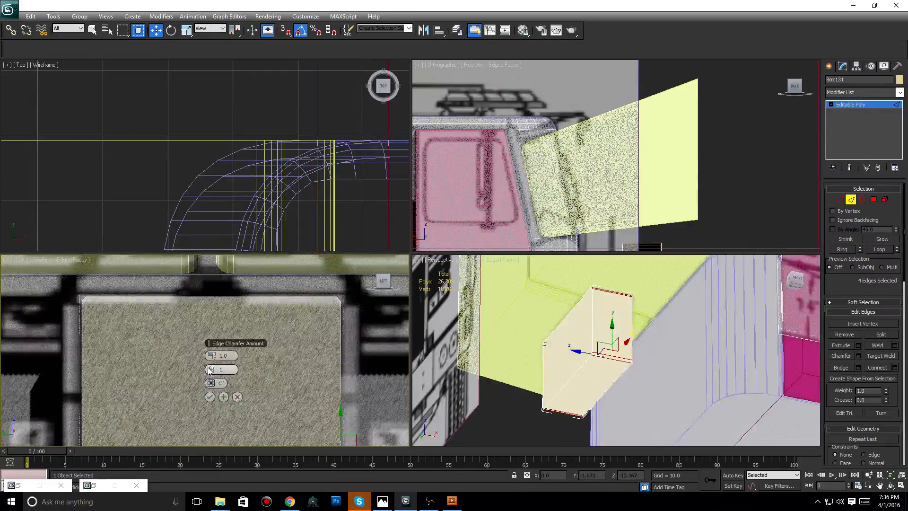
click(214, 369)
click(213, 369)
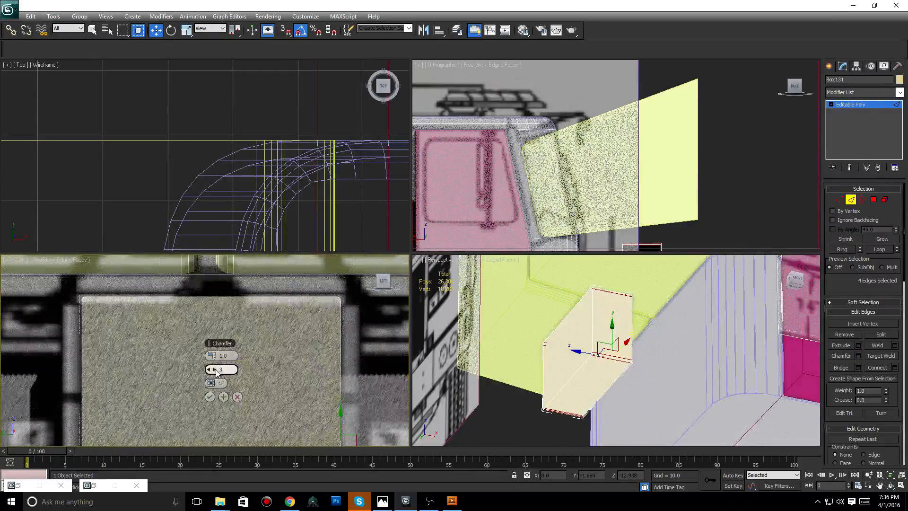
drag(215, 359, 237, 352)
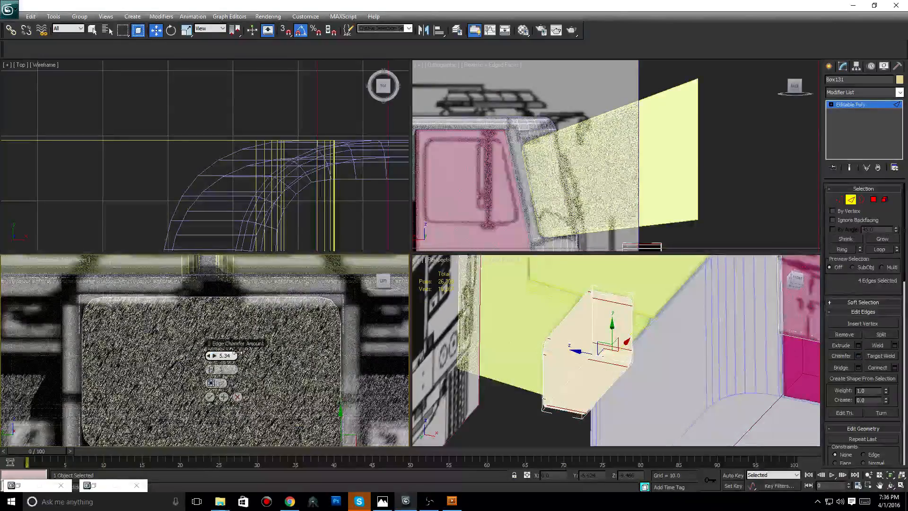
right_click(236, 352)
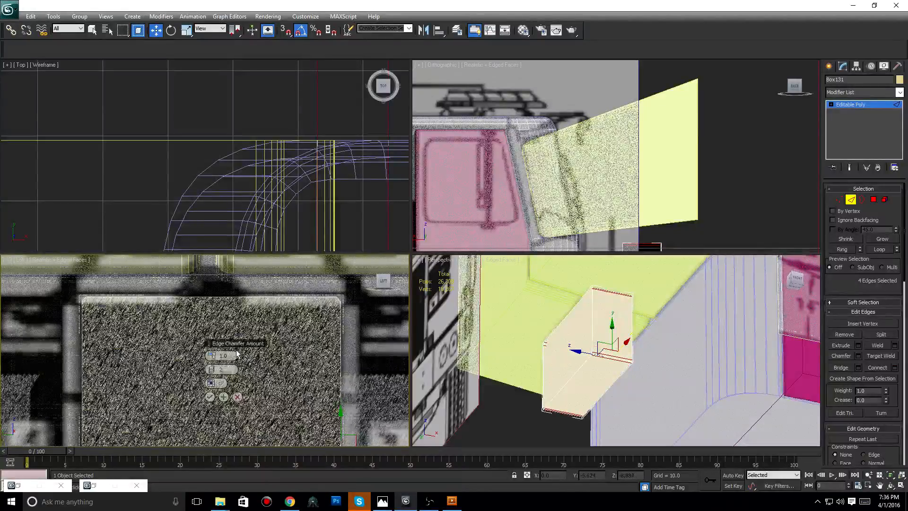
click(237, 397)
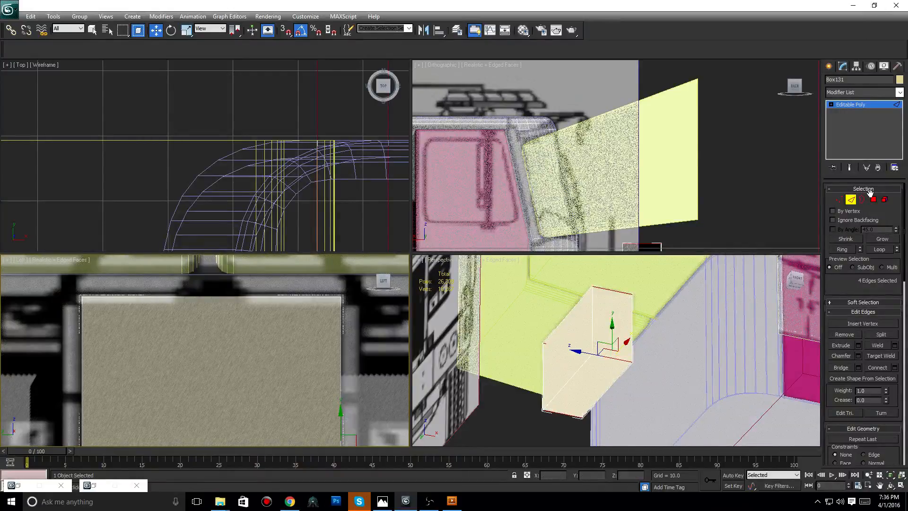
- Move the grille box's top polygon down to a Z of about 0.15 to meet the blueprint grille's upper edge
click(874, 200)
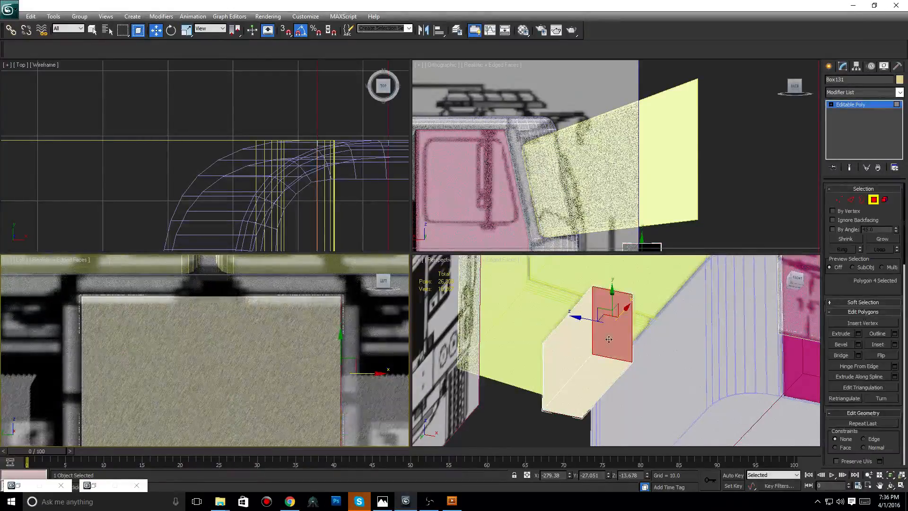
middle_drag(627, 347, 633, 363)
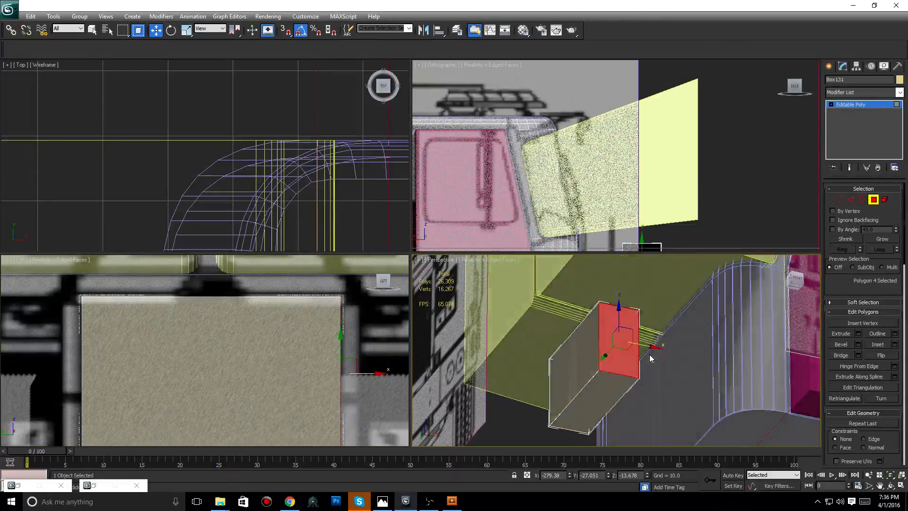
click(799, 281)
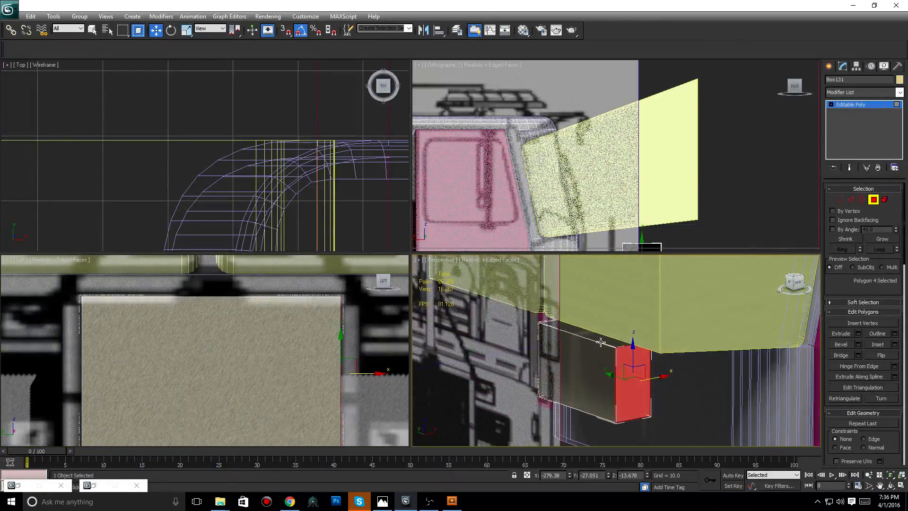
ctrl+click(600, 341)
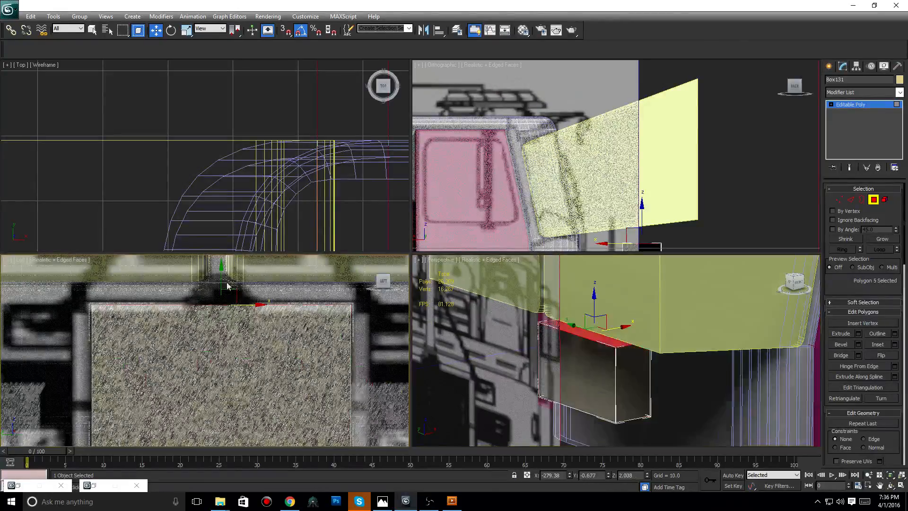
middle_click(217, 279)
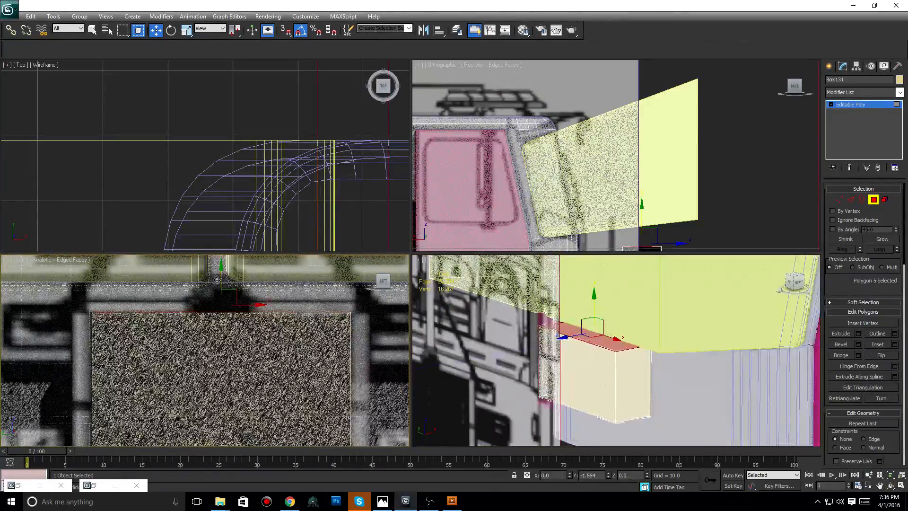
drag(217, 280, 358, 314)
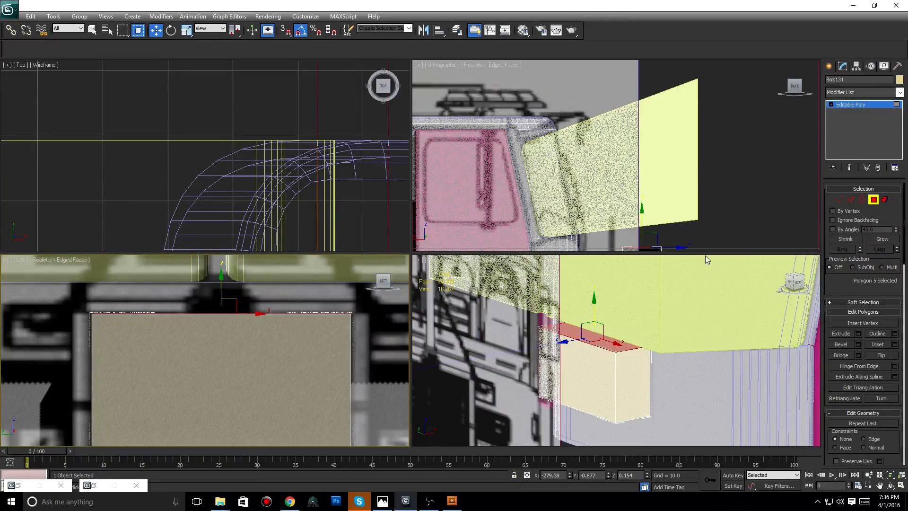
- Try subtracting one windshield cutting box from the cab body with ProBoolean, and undo the subtraction
middle_drag(654, 371, 634, 391)
scroll(634, 390, down, 4)
middle_drag(670, 305, 650, 305)
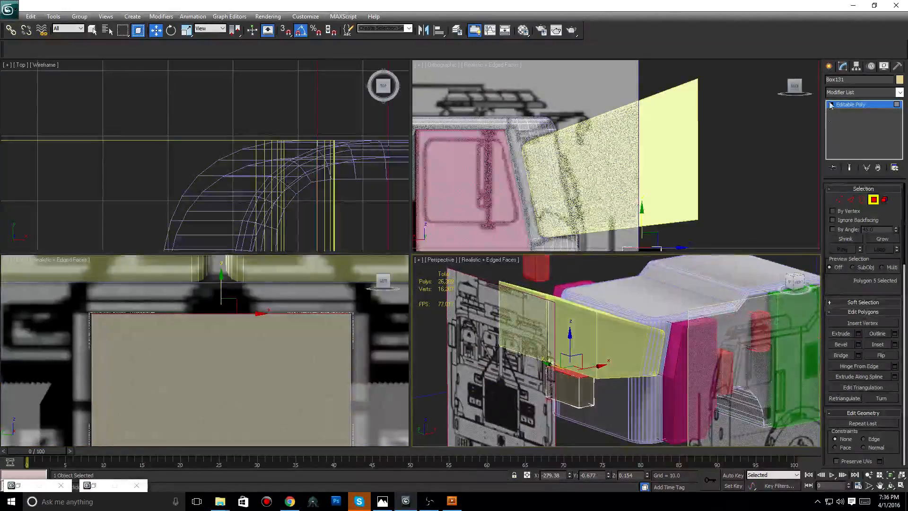
click(831, 69)
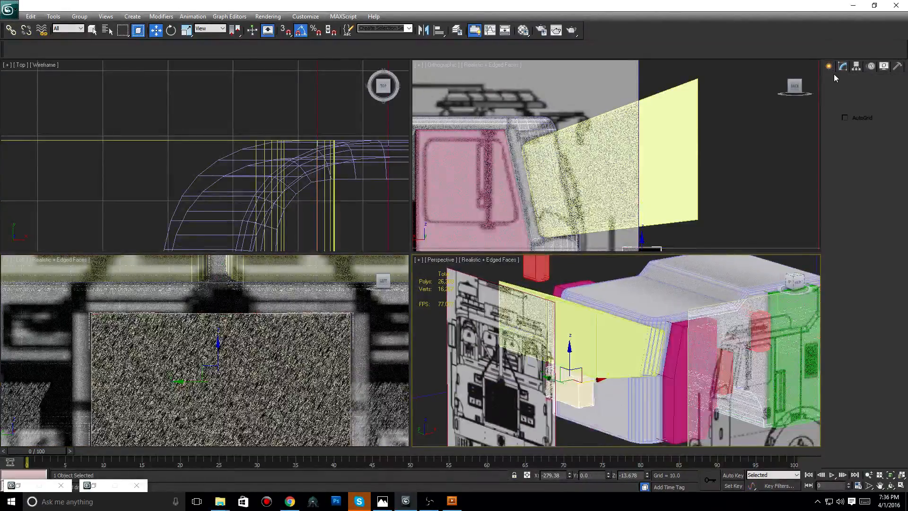
click(851, 95)
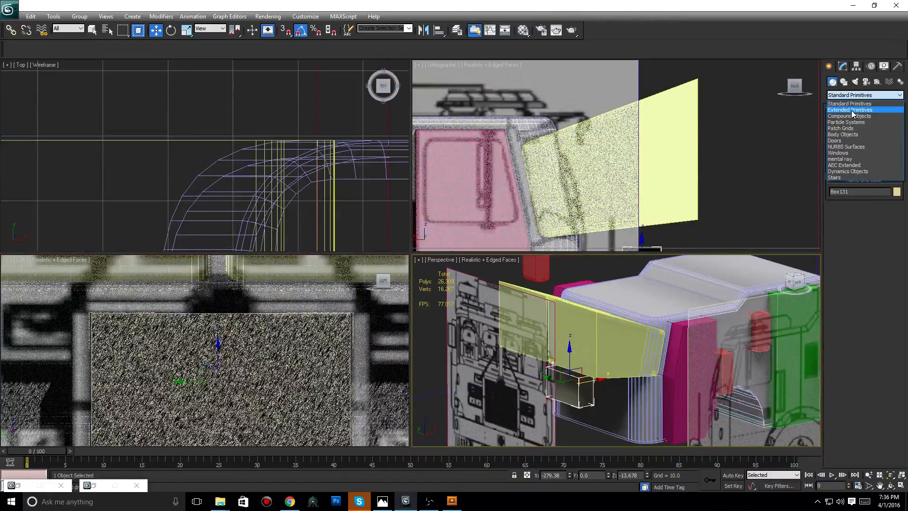
click(849, 116)
click(846, 176)
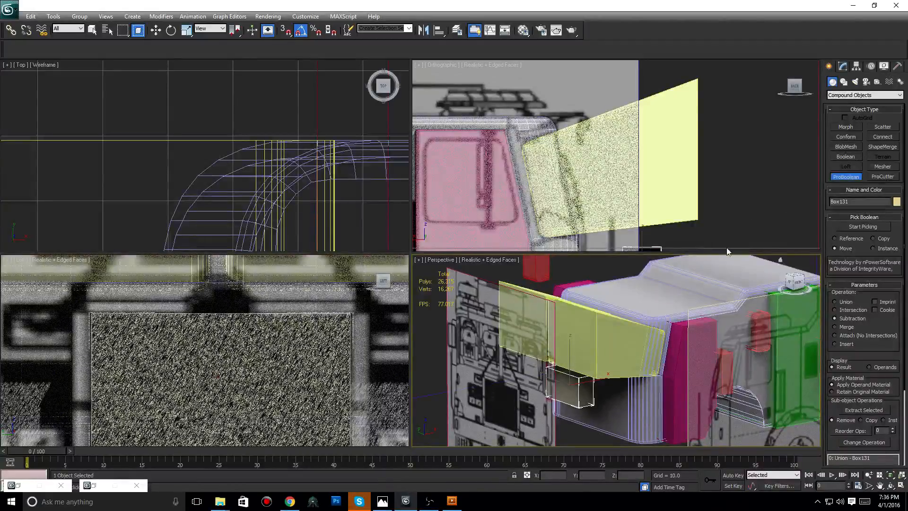
key(w)
click(646, 310)
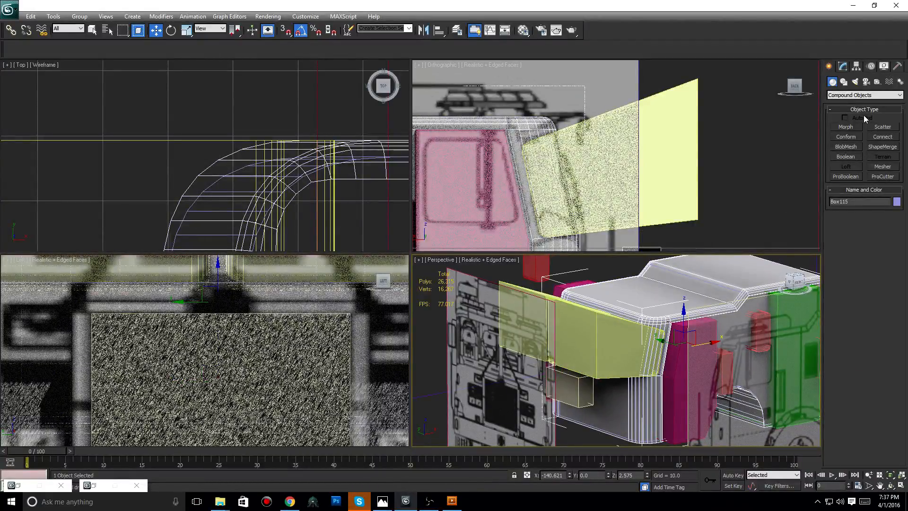
click(846, 176)
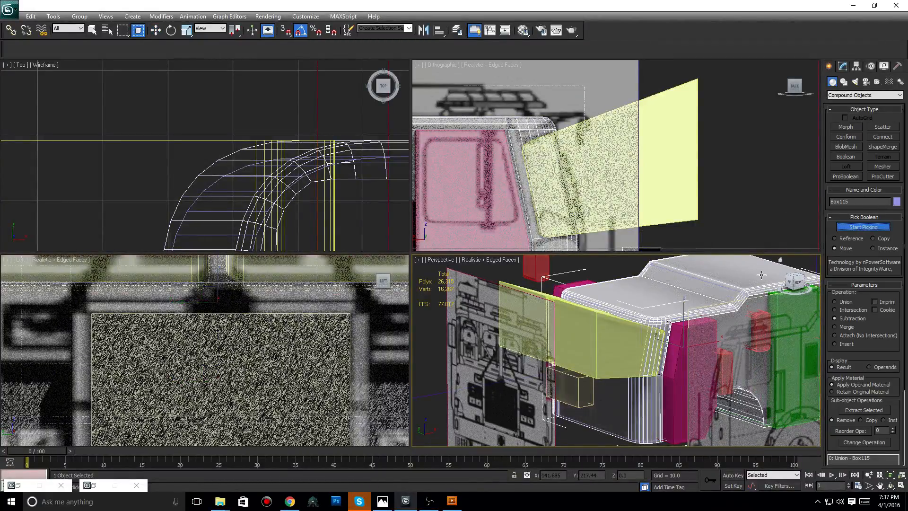
middle_drag(761, 275, 792, 260)
click(655, 326)
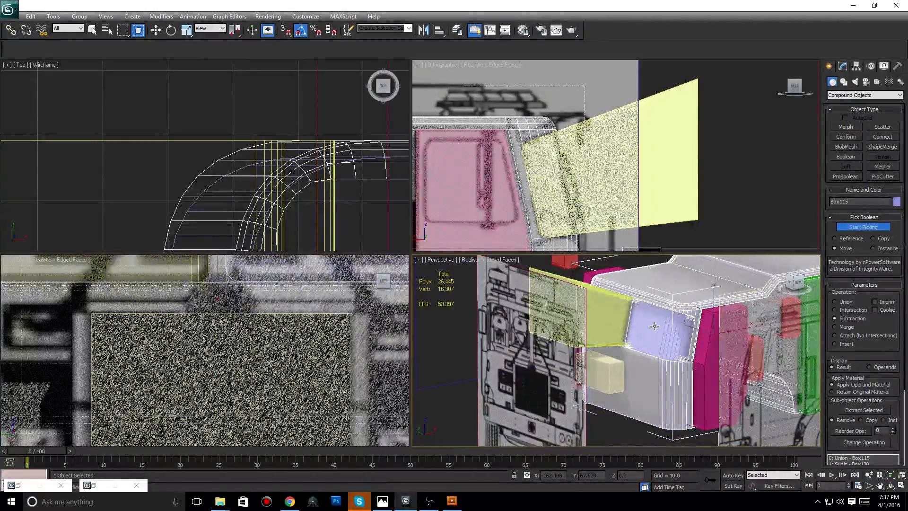
key(ctrl+z)
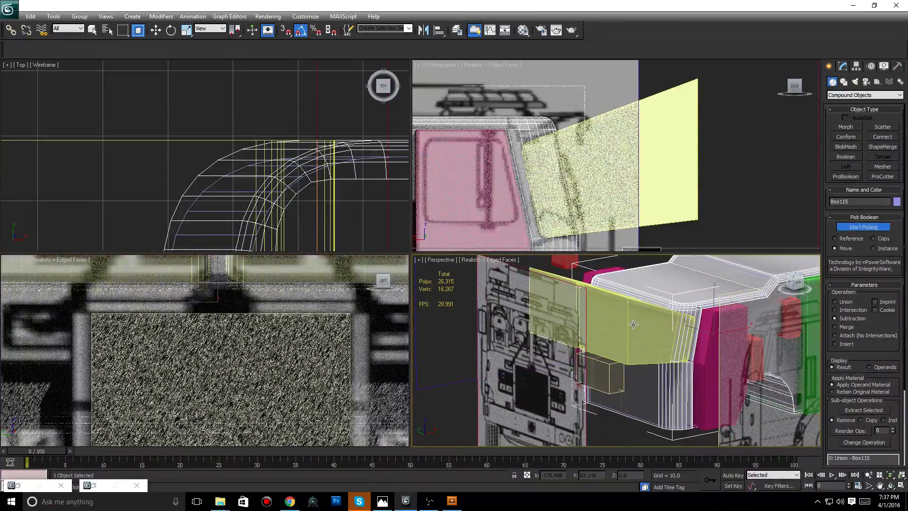
- Repeat the ProBoolean subtraction of the windshield box, inspect the opening's lower corner, and undo the cut
click(634, 324)
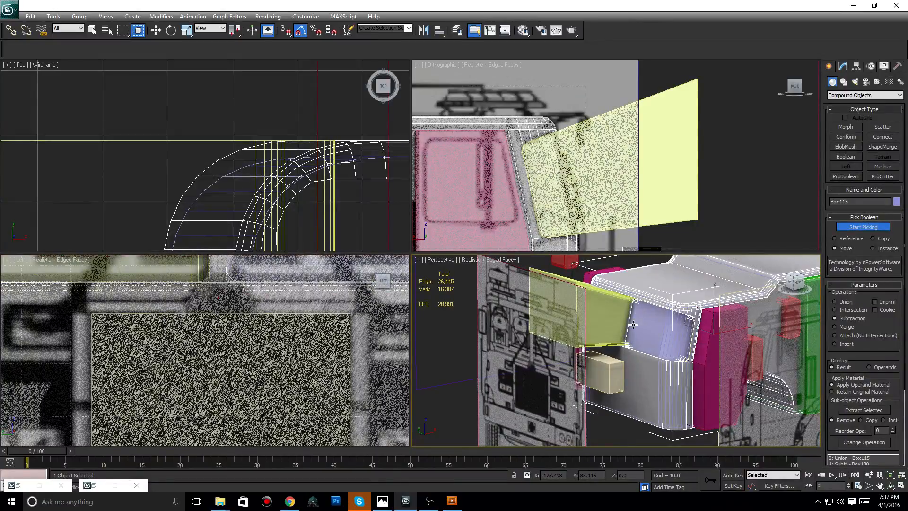
scroll(634, 325, up, 10)
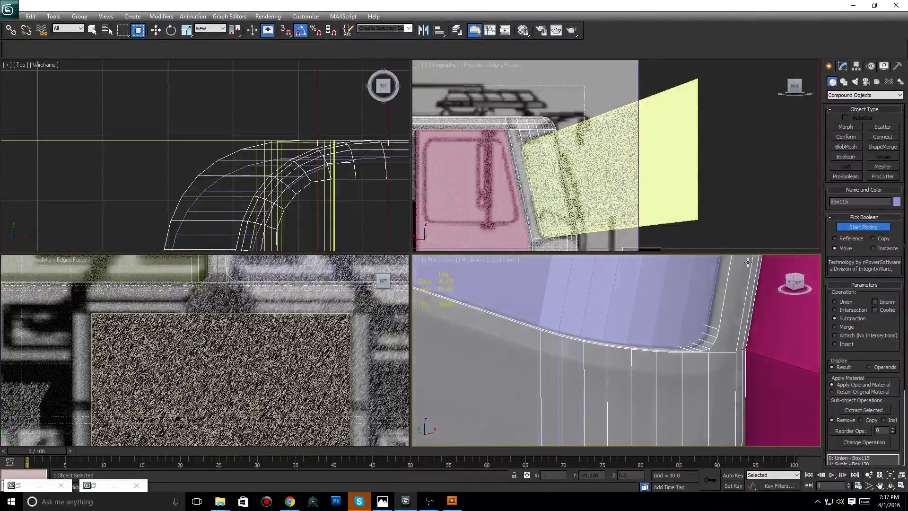
scroll(673, 371, down, 10)
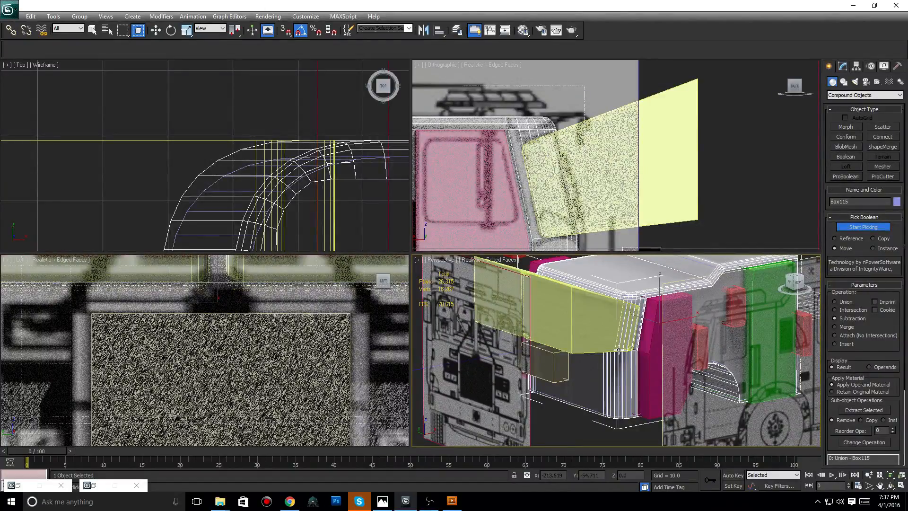
right_click(618, 350)
- Select the grille box's four front-to-back corner edges in Edge mode
right_click(538, 372)
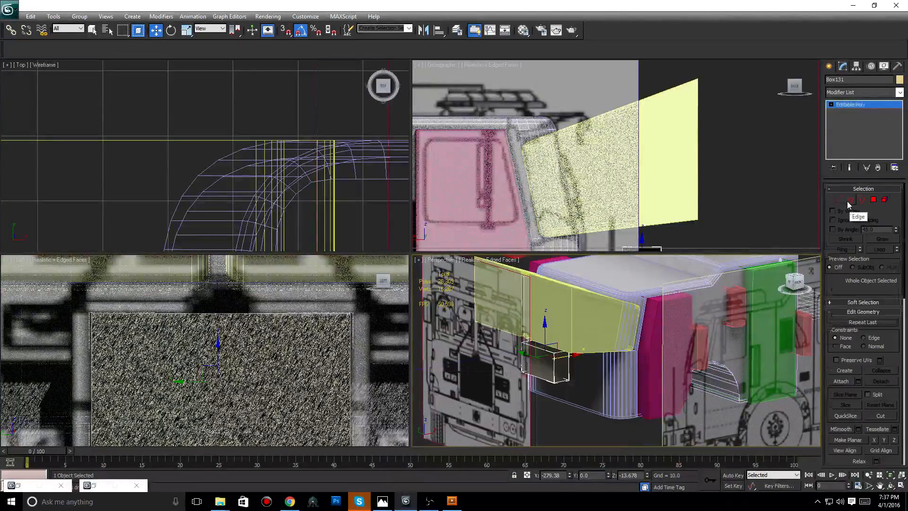
click(849, 200)
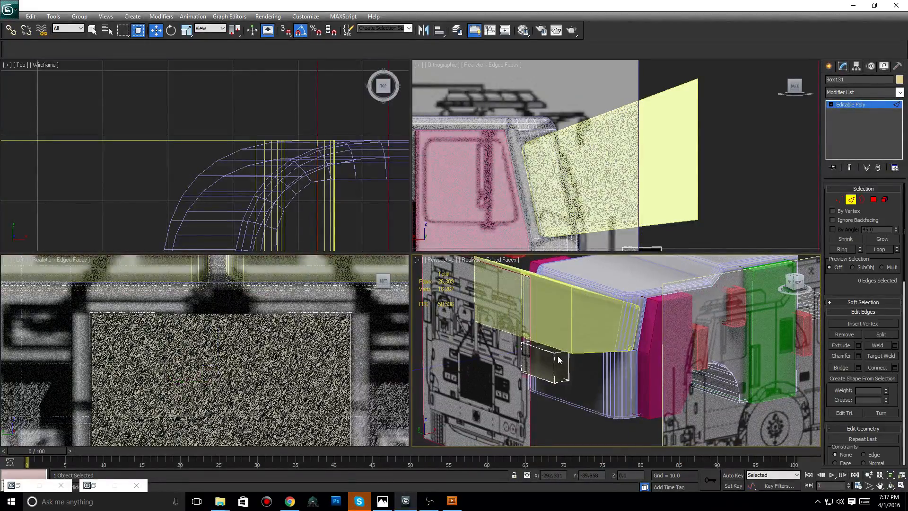
scroll(559, 359, up, 8)
click(527, 344)
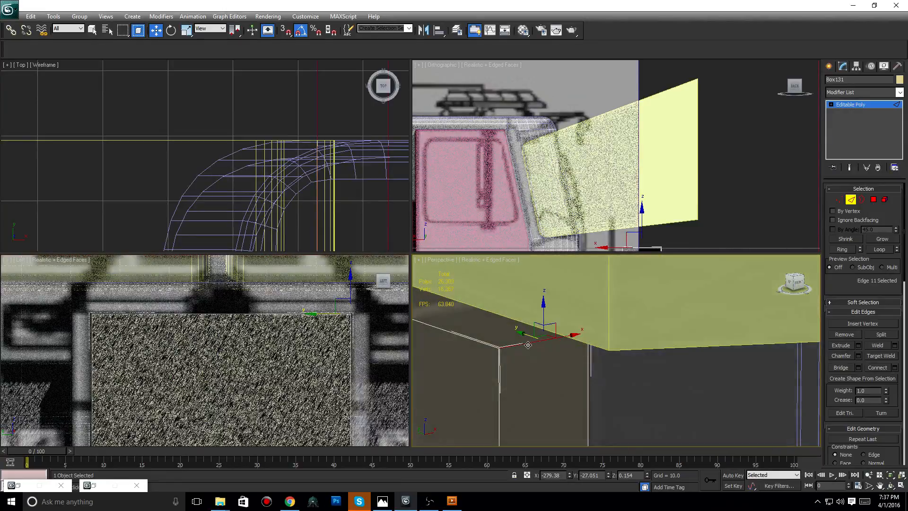
middle_drag(475, 326, 522, 338)
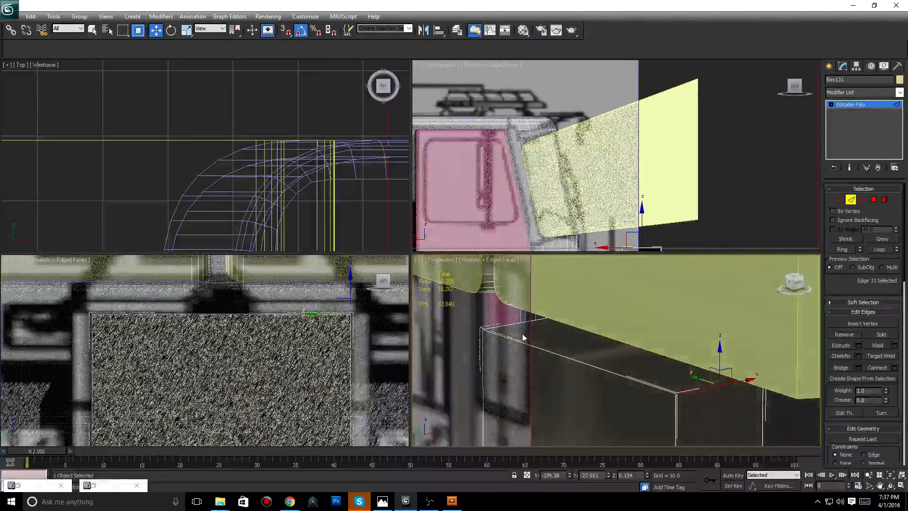
ctrl+click(538, 319)
mouse_move(673, 366)
middle_down()
mouse_move(620, 304)
mouse_move(656, 322)
mouse_move(638, 406)
mouse_move(659, 438)
mouse_move(651, 356)
mouse_move(661, 356)
middle_up()
ctrl+click(636, 419)
ctrl+click(661, 356)
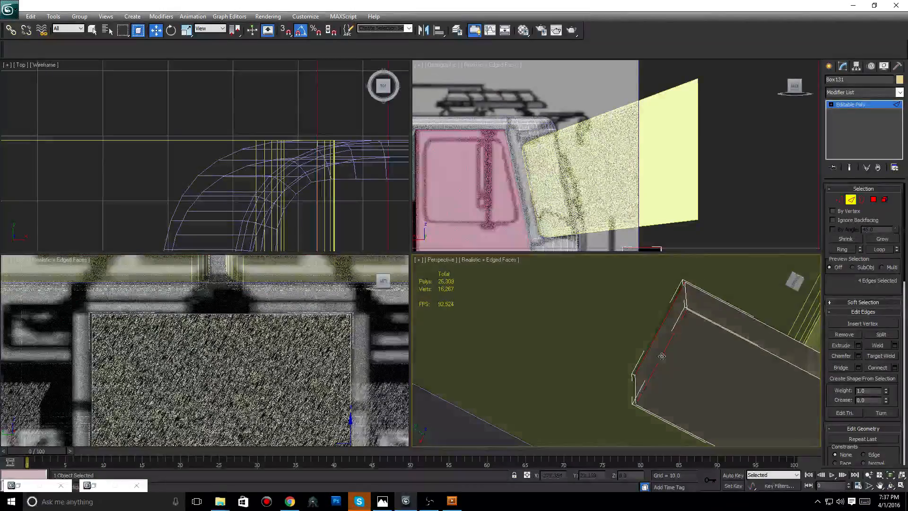
scroll(283, 327, down, 2)
middle_drag(324, 318, 327, 291)
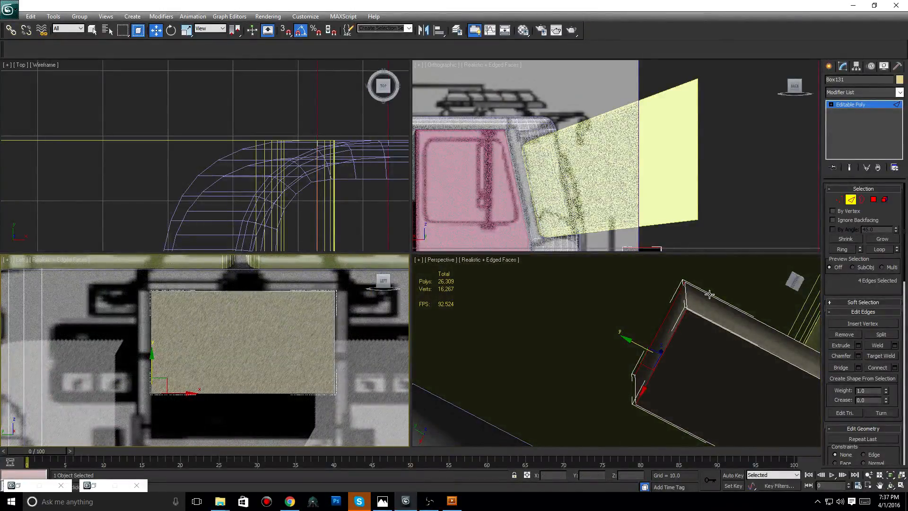
- Set up a chamfer of 2.15 with 4 segments on the grille box's selected corner edges and inspect its preview
click(857, 355)
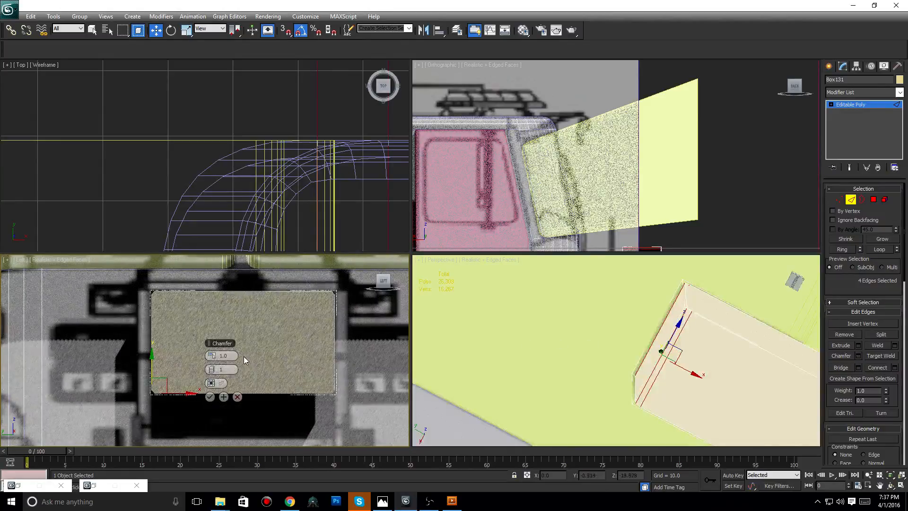
mouse_move(215, 356)
mouse_down()
mouse_move(192, 364)
mouse_move(212, 370)
mouse_move(218, 358)
mouse_up()
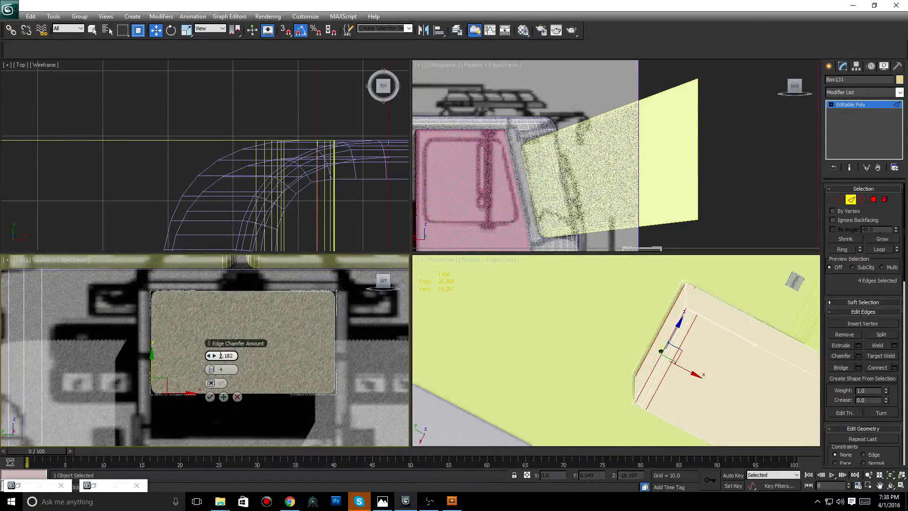
drag(220, 355, 248, 356)
text(2.15)
key(Return)
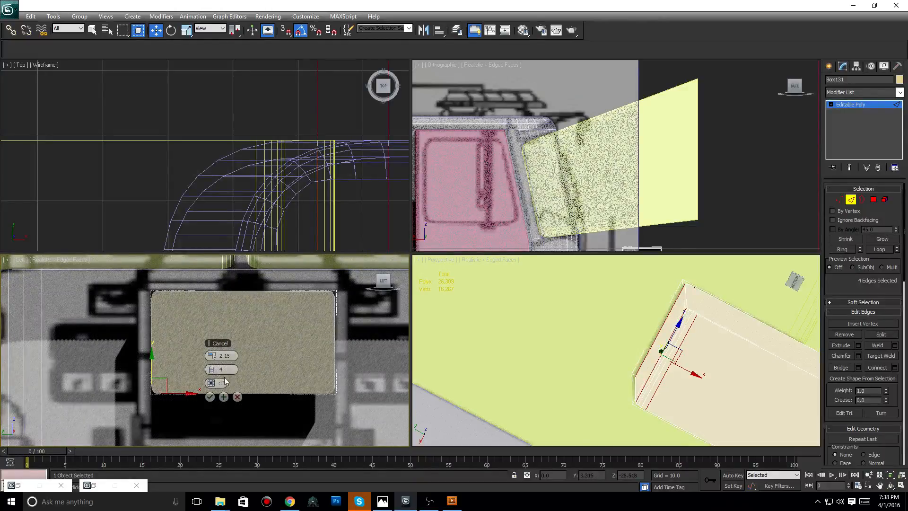
middle_drag(693, 358, 752, 416)
drag(794, 280, 793, 284)
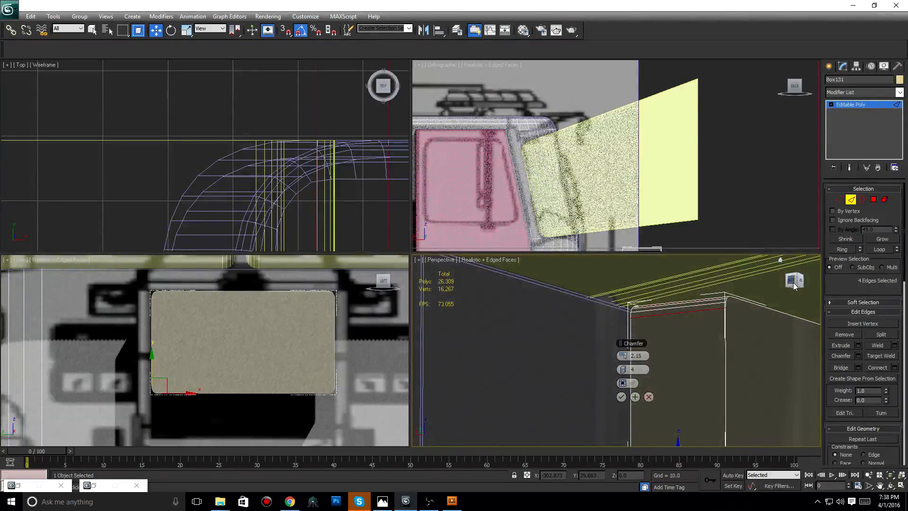
click(794, 284)
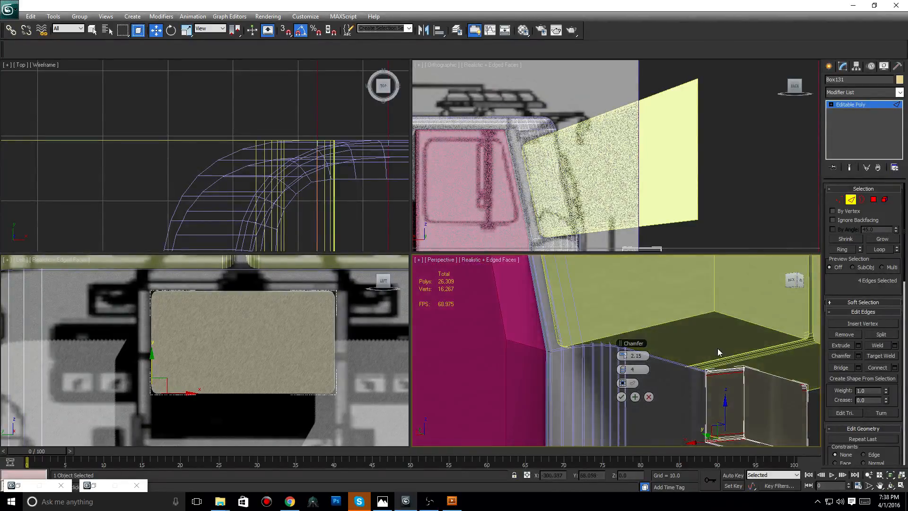
scroll(710, 338, down, 8)
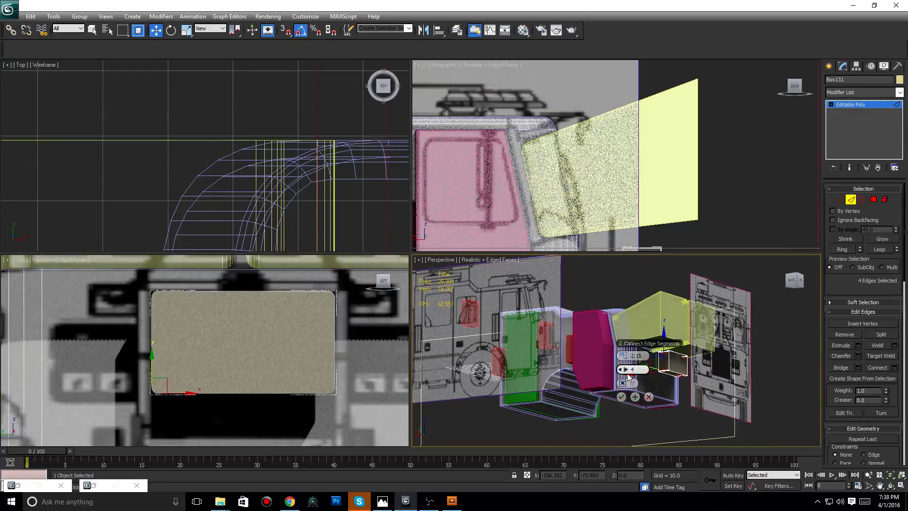
click(429, 501)
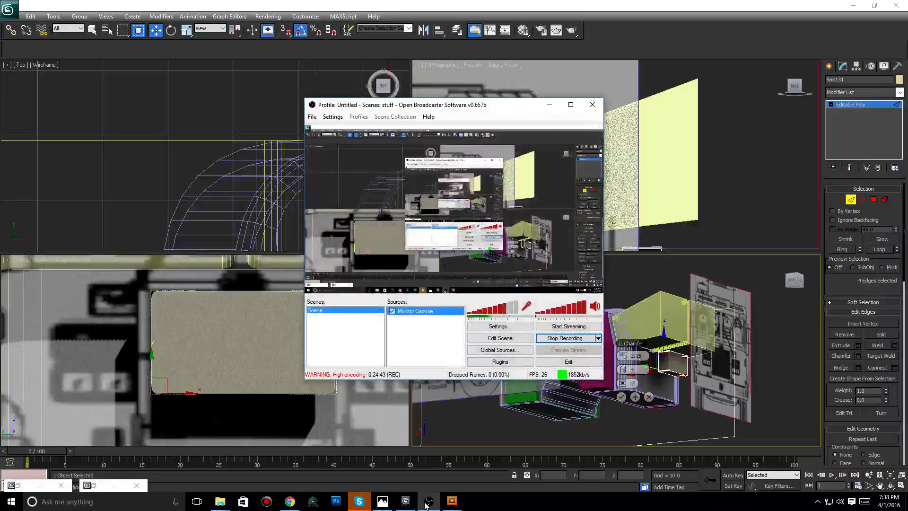
click(549, 105)
- Apply the chamfer to the grille box and inspect its rounded corners against the cab front from several angles
middle_drag(594, 339, 502, 327)
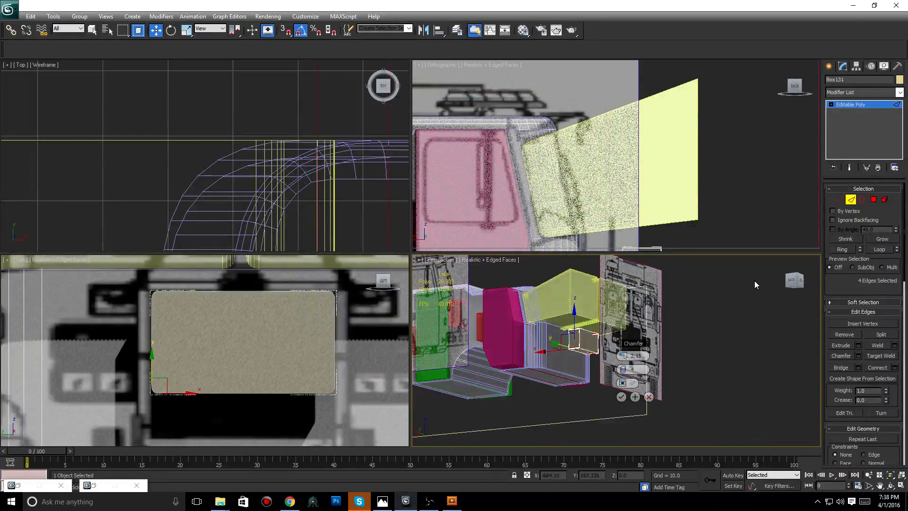
drag(794, 280, 768, 298)
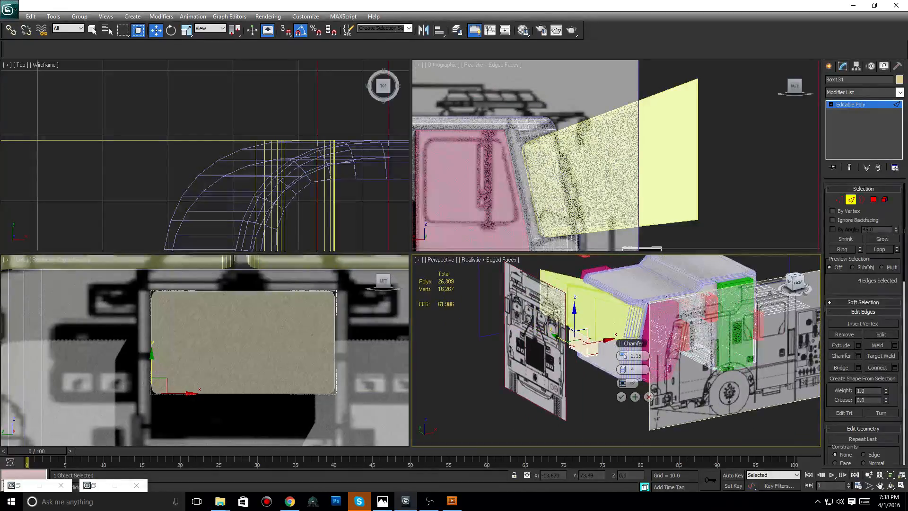
click(621, 396)
scroll(591, 366, up, 5)
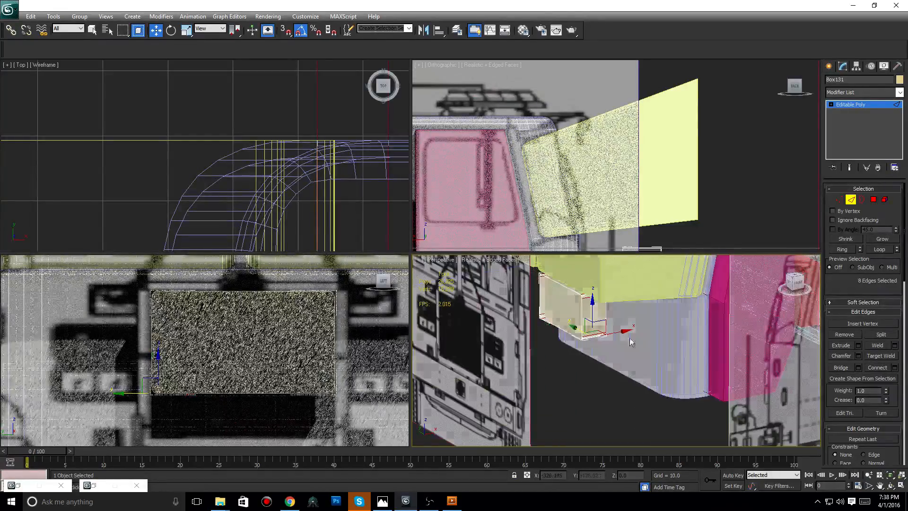
click(797, 285)
mouse_move(767, 389)
alt+middle_down()
mouse_move(767, 323)
mouse_move(751, 320)
alt+middle_up()
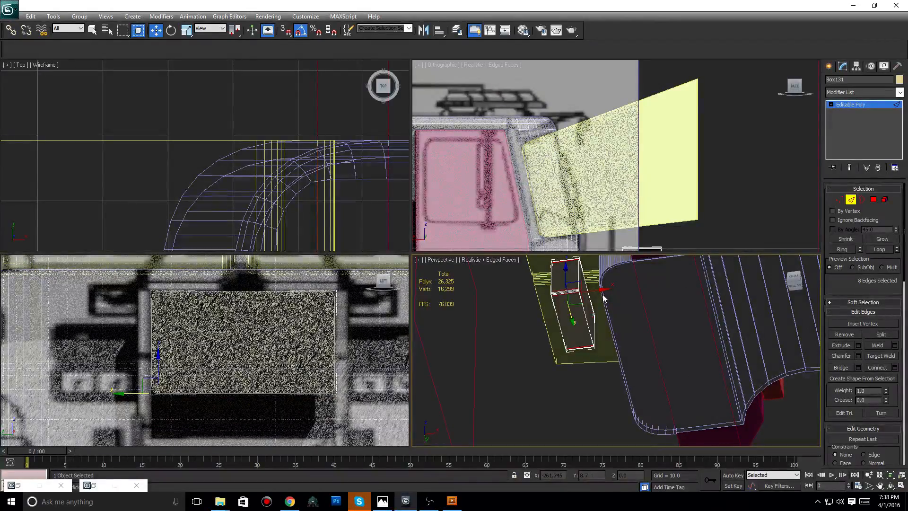
- Switch to Chrome and compare the open fire truck reference photos of the cab's front and side
click(289, 501)
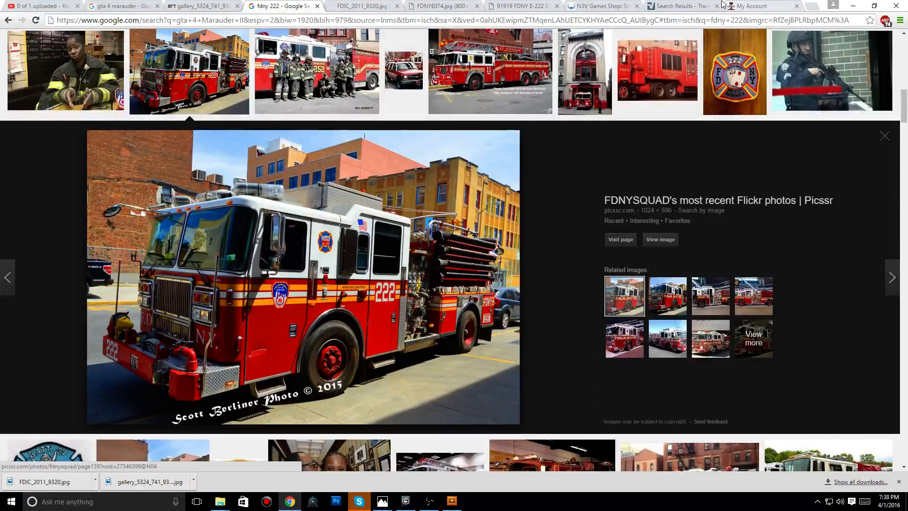
click(510, 6)
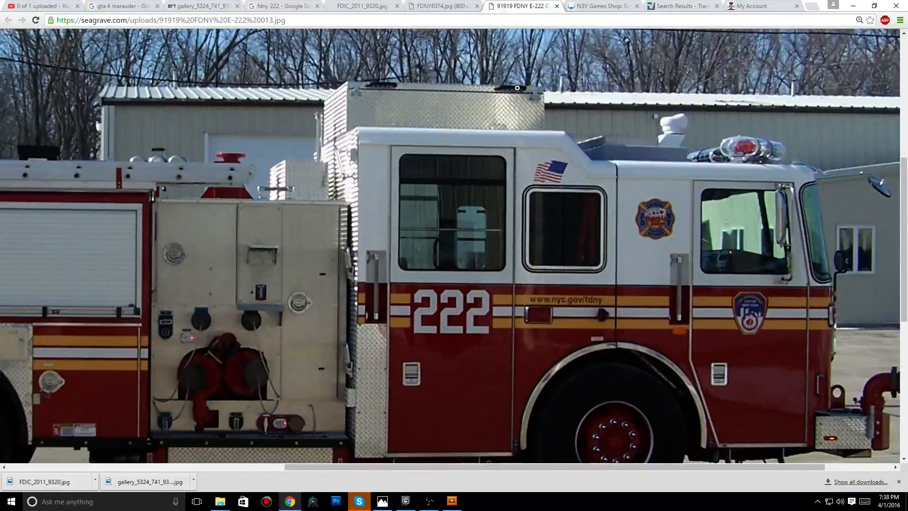
click(433, 6)
click(355, 5)
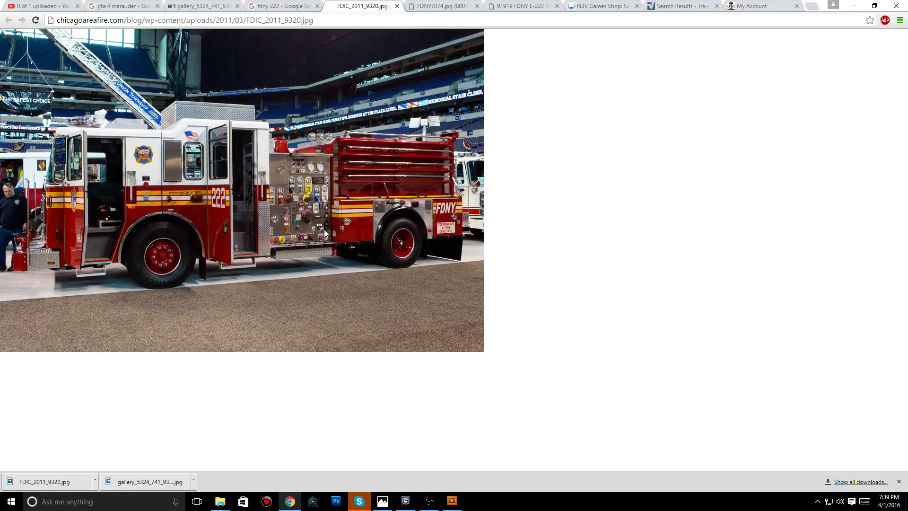
click(300, 5)
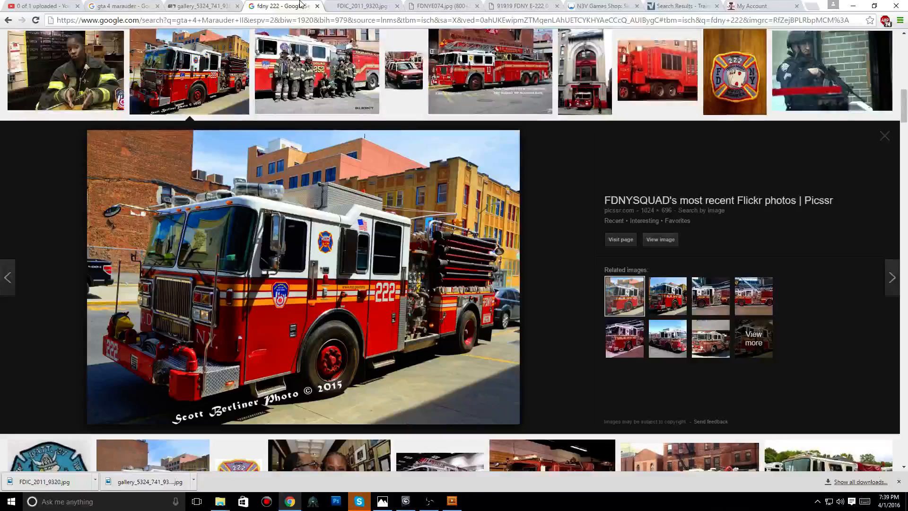
- Look through the "fdny 222" image results for further reference photos of the fire truck
scroll(413, 176, up, 5)
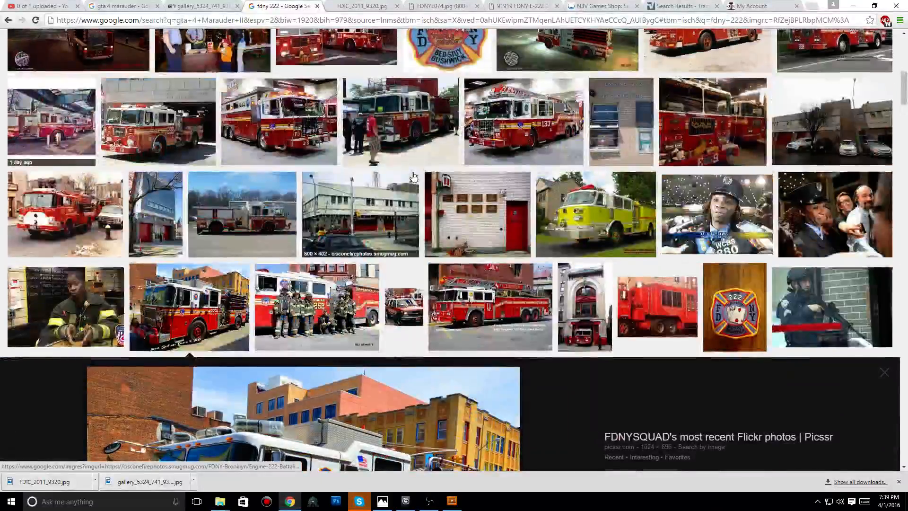
scroll(413, 176, up, 8)
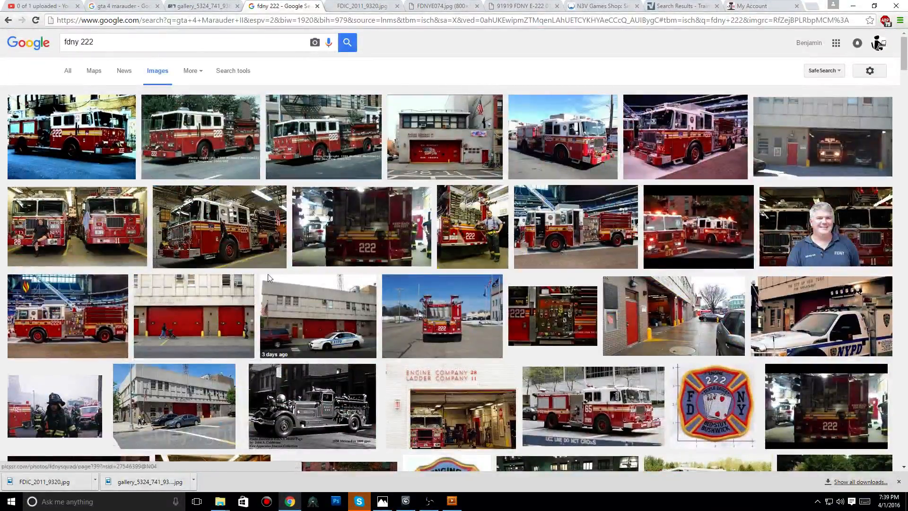
scroll(541, 346, down, 1)
scroll(541, 347, down, 5)
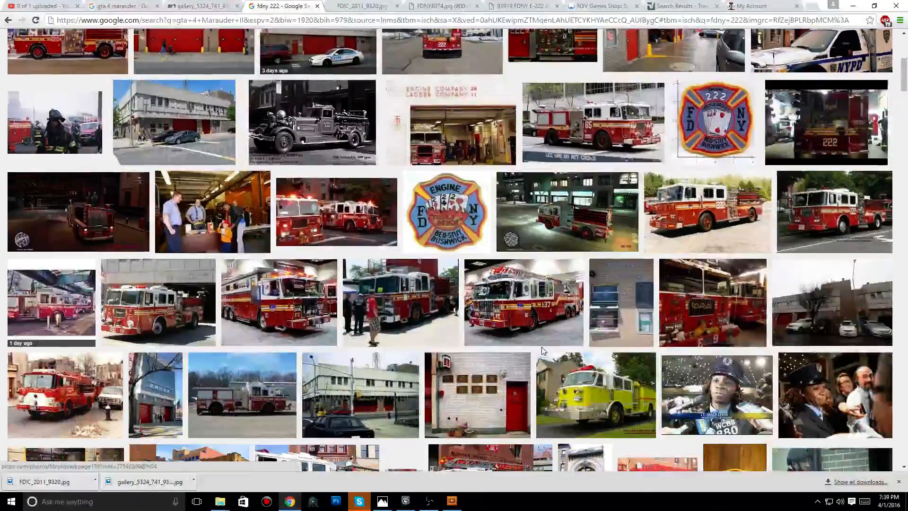
click(541, 347)
scroll(543, 350, down, 3)
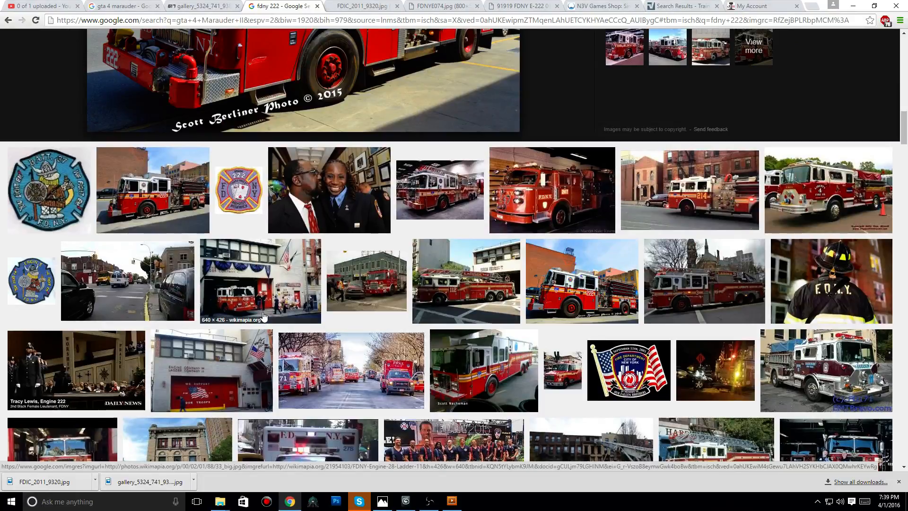
scroll(265, 221, down, 10)
scroll(265, 222, up, 15)
- Search Google Images for "fdny engine interior"
click(129, 42)
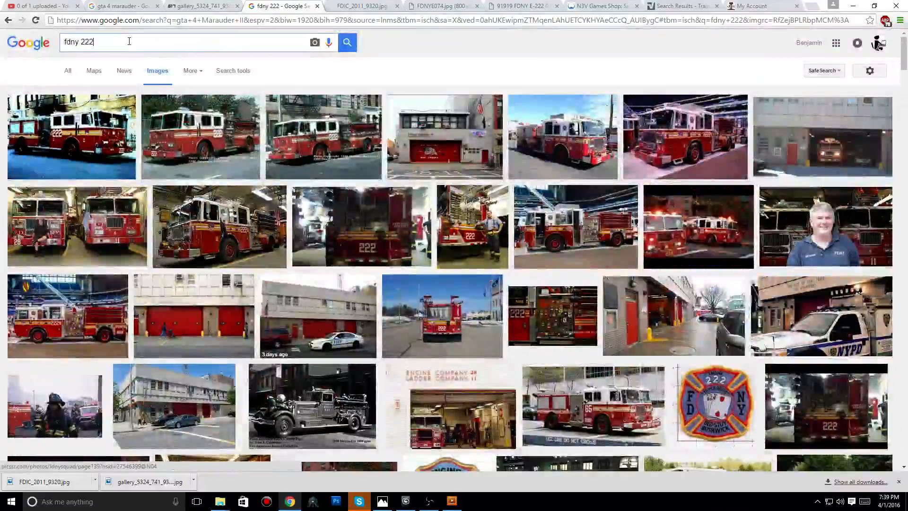
text(inte)
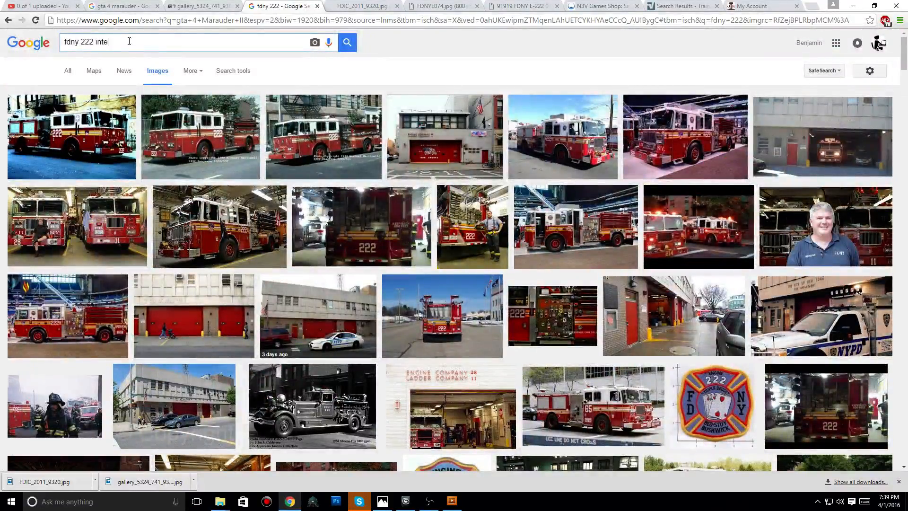
text(riio)
key(BackSpace)
text(i)
key(BackSpace)
key(BackSpace)
key(BackSpace)
key(BackSpace)
key(BackSpace)
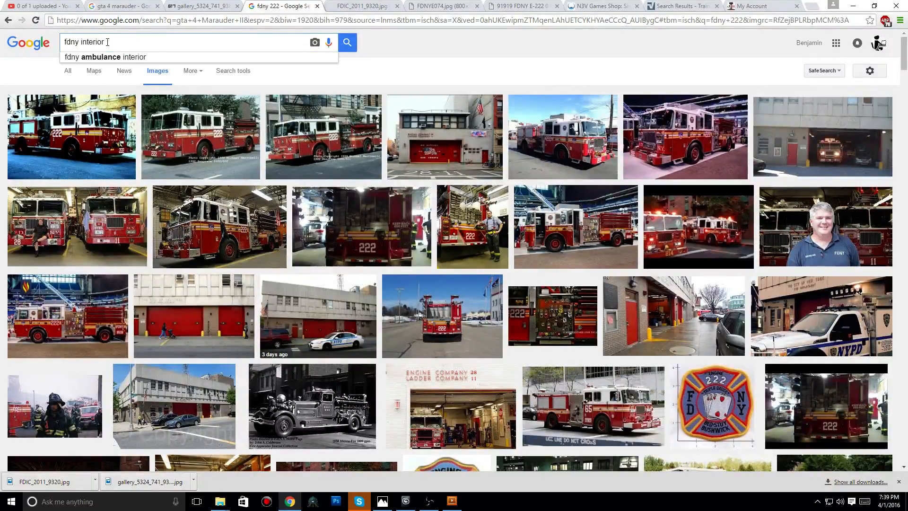
text(engine)
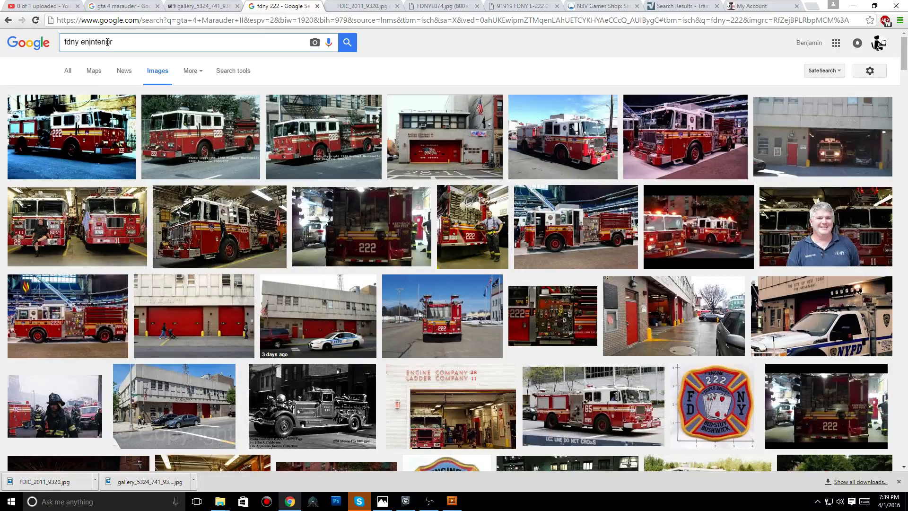
key(Return)
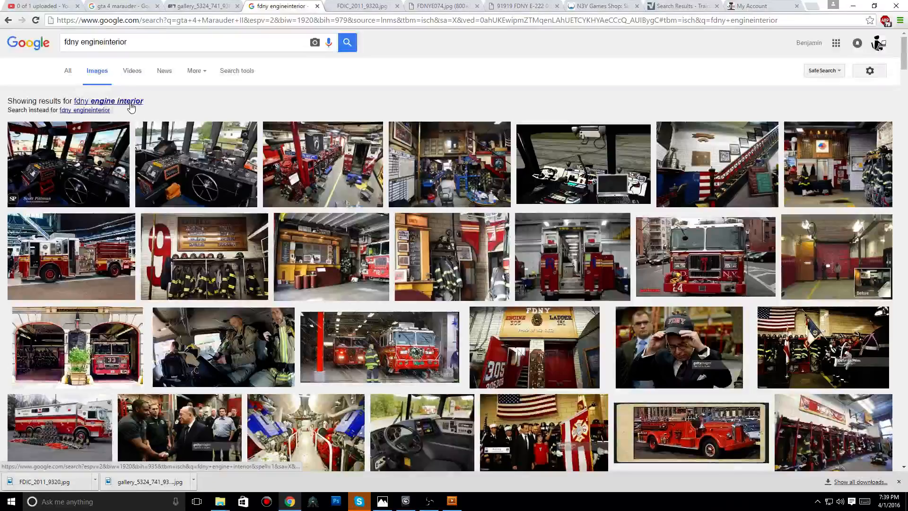
click(129, 101)
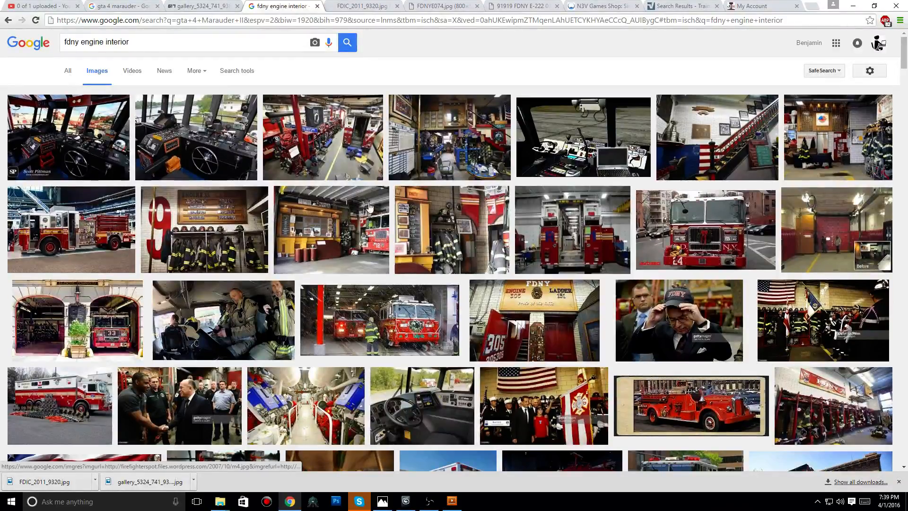
- Examine the KME fire truck dashboard image and the FDNY truck delivery photo, and look through further interior results
click(604, 154)
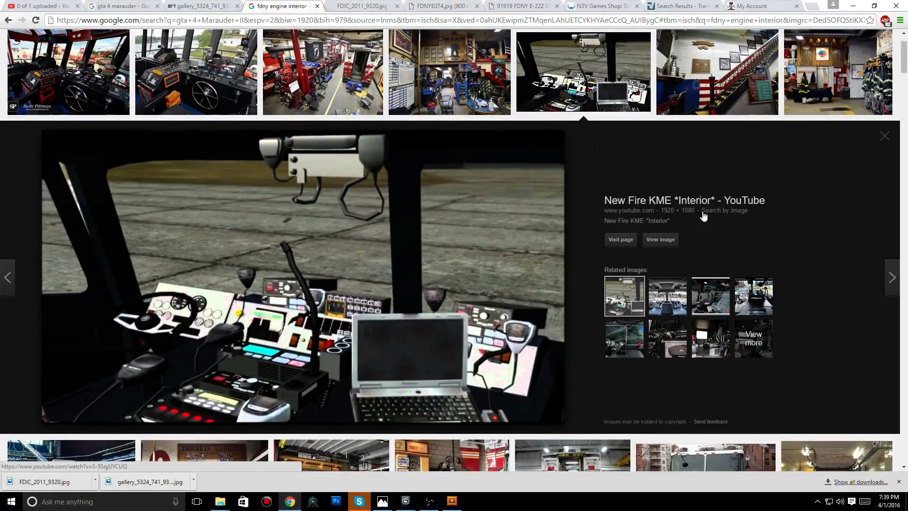
scroll(646, 217, down, 5)
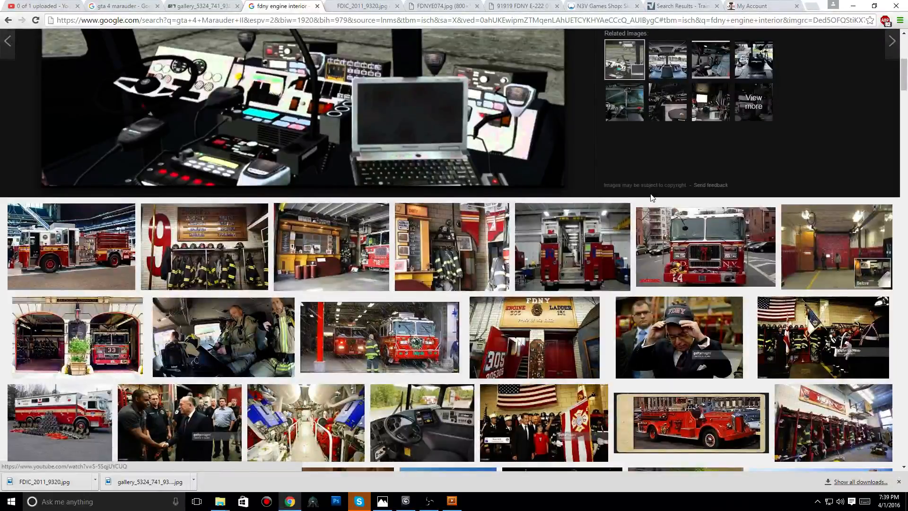
click(591, 240)
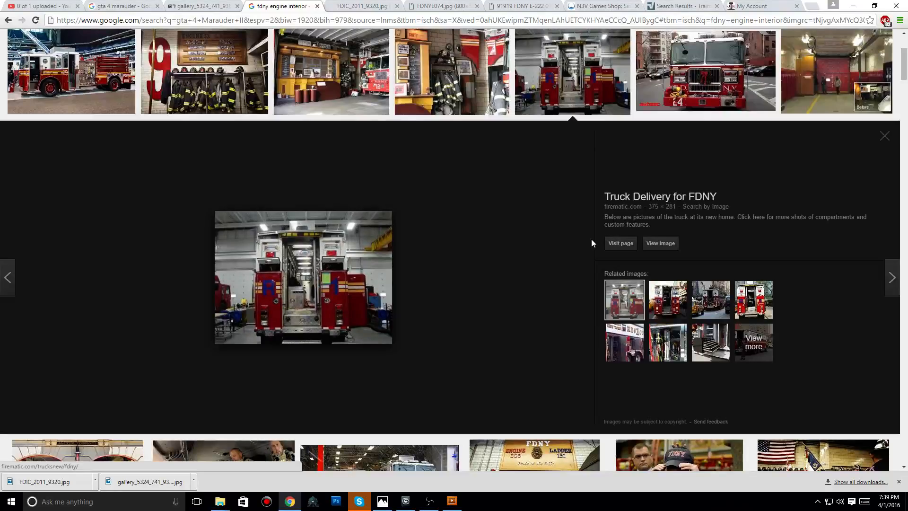
scroll(393, 220, down, 4)
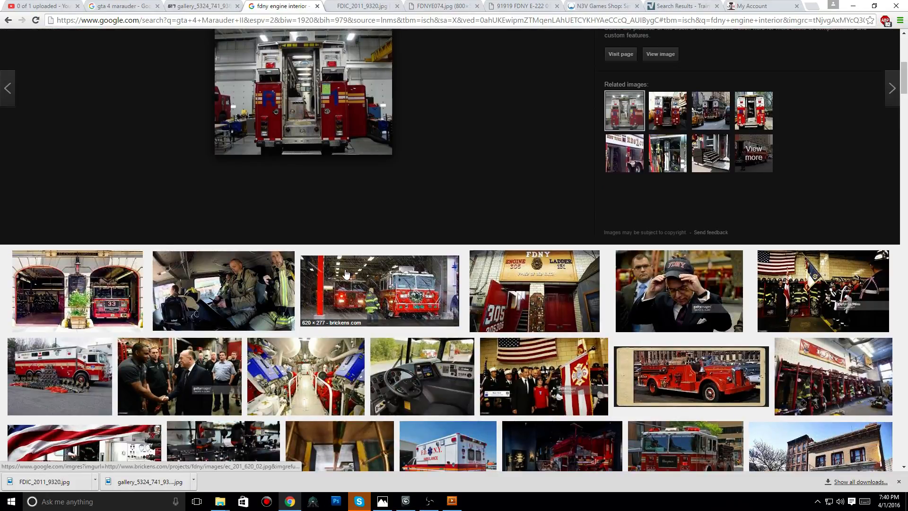
- Examine the 9/11 Memorial museum photo of the FDNY Engine Company 21 truck and browse more engine interior images
scroll(535, 300, down, 3)
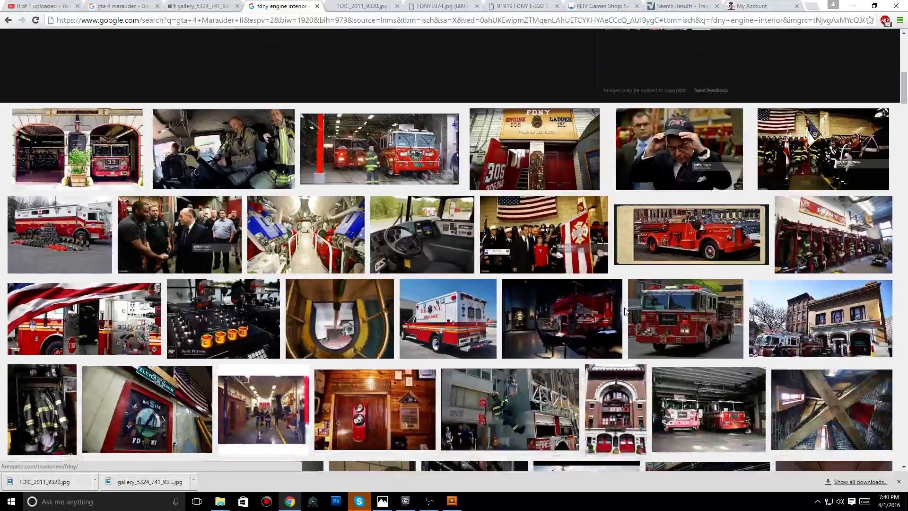
click(599, 315)
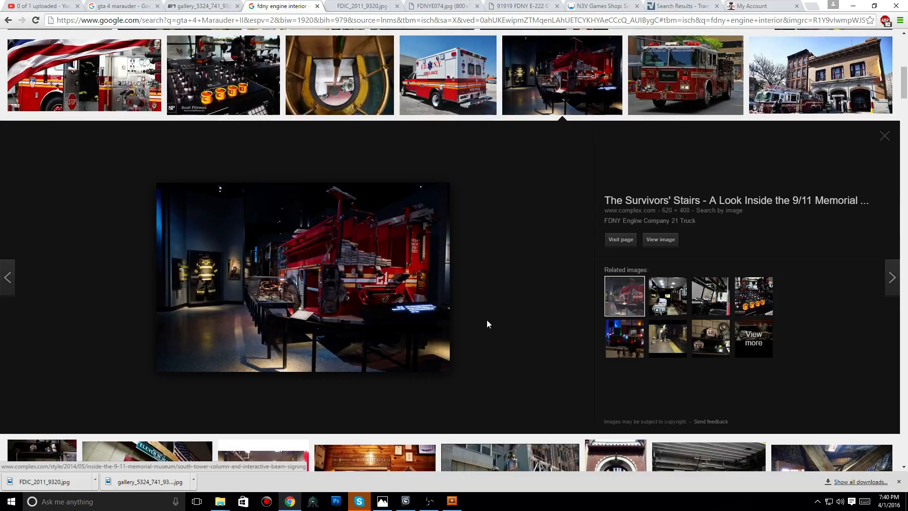
scroll(387, 315, down, 2)
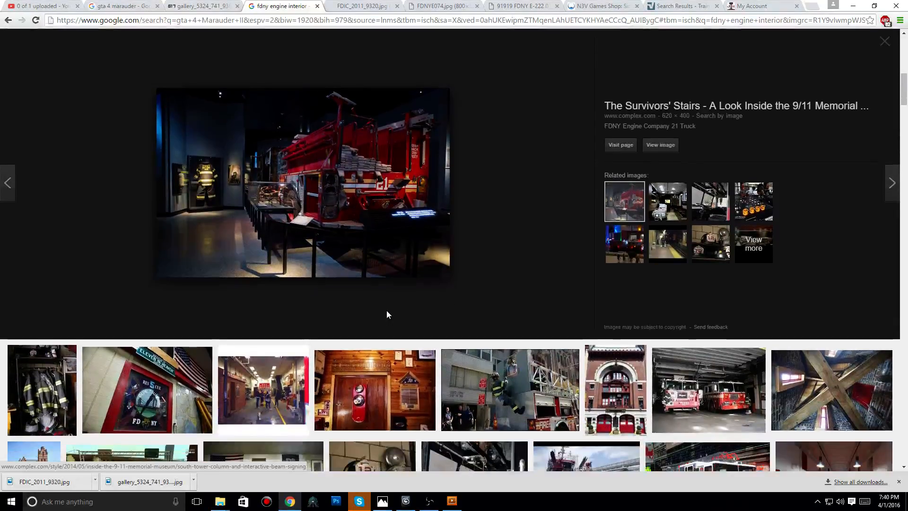
scroll(386, 315, down, 2)
scroll(386, 315, down, 1)
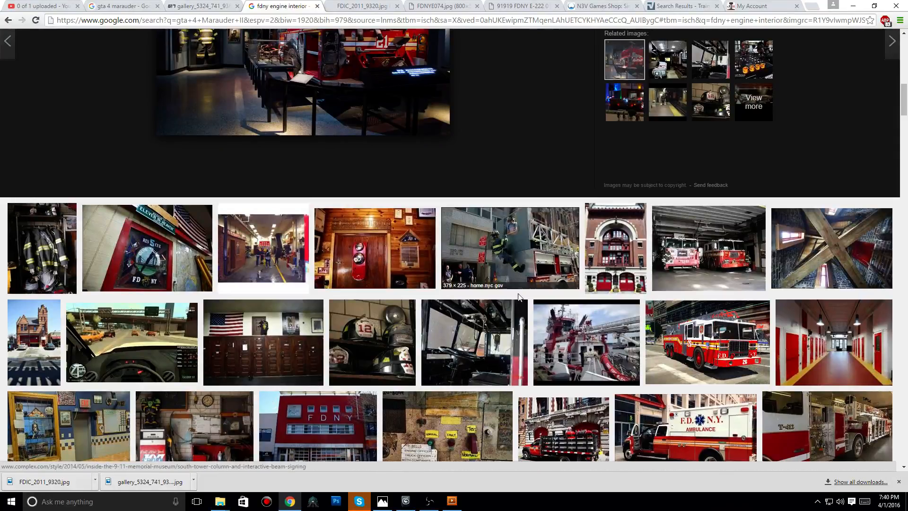
- Switch to Open Broadcaster Software and stop the screen recording
click(437, 502)
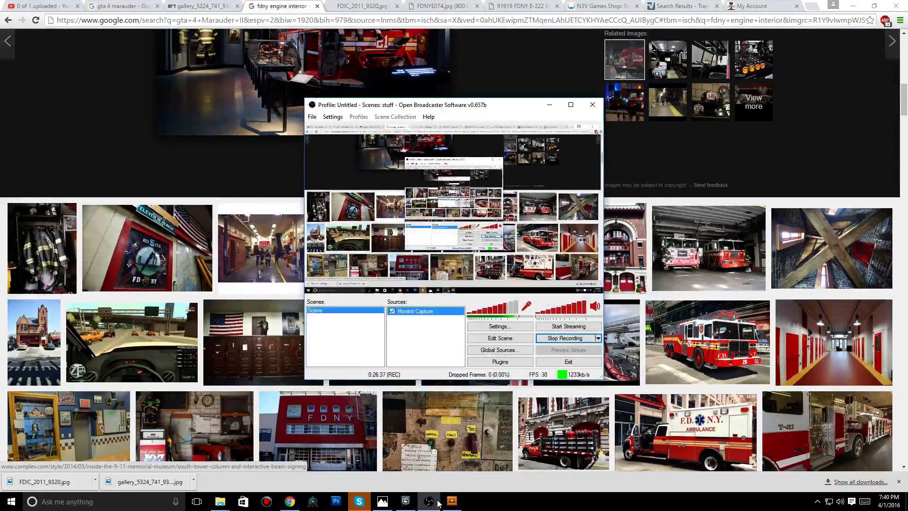
click(581, 341)
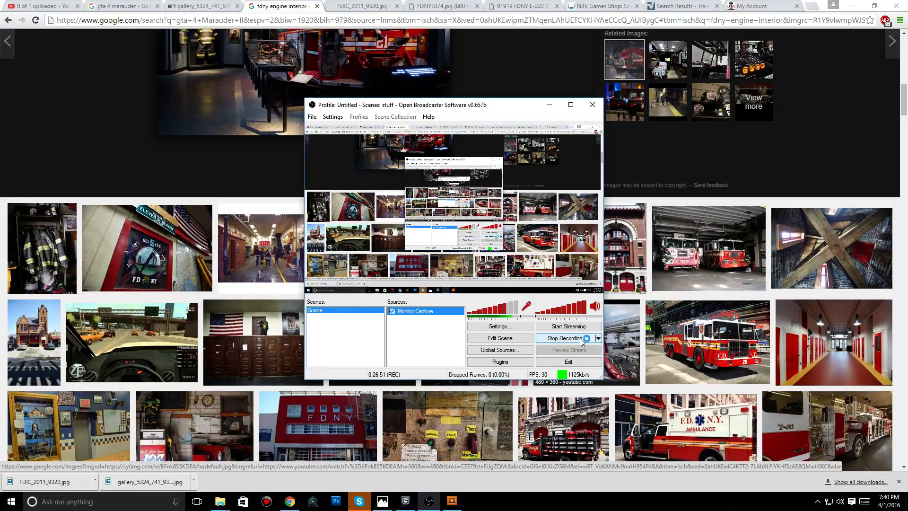